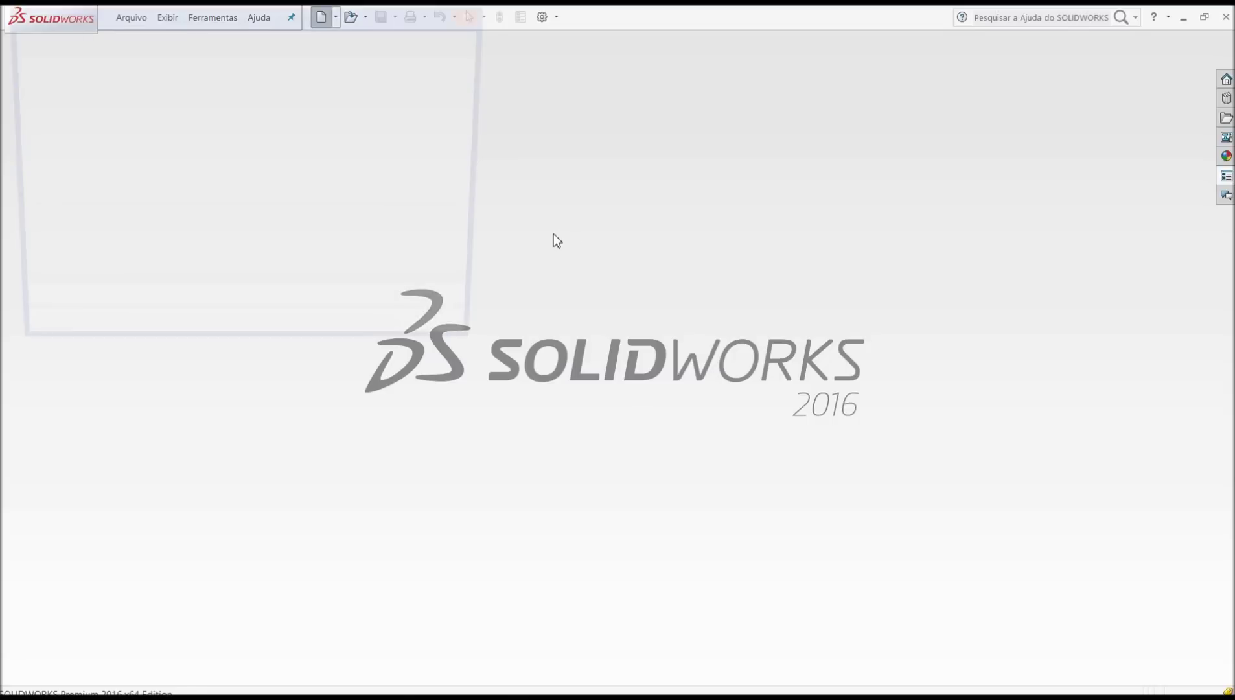
Create a new part document (Peça) from the new document dialog.
drag(291, 31, 604, 146)
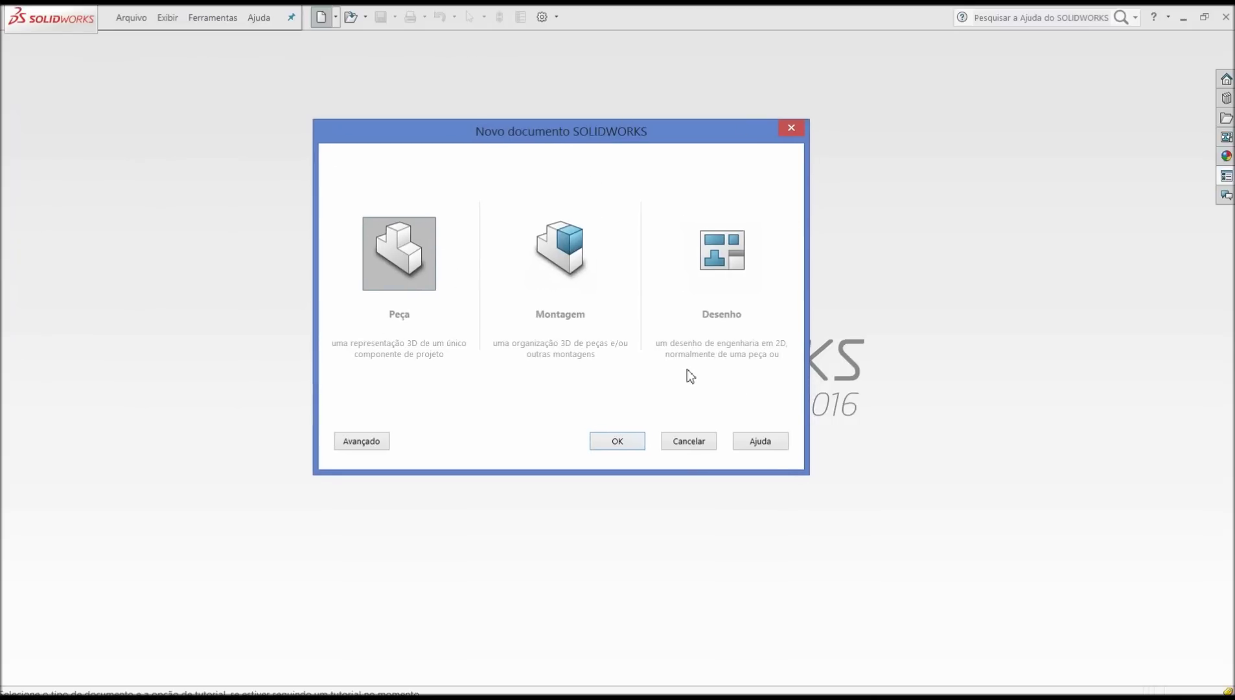
click(609, 441)
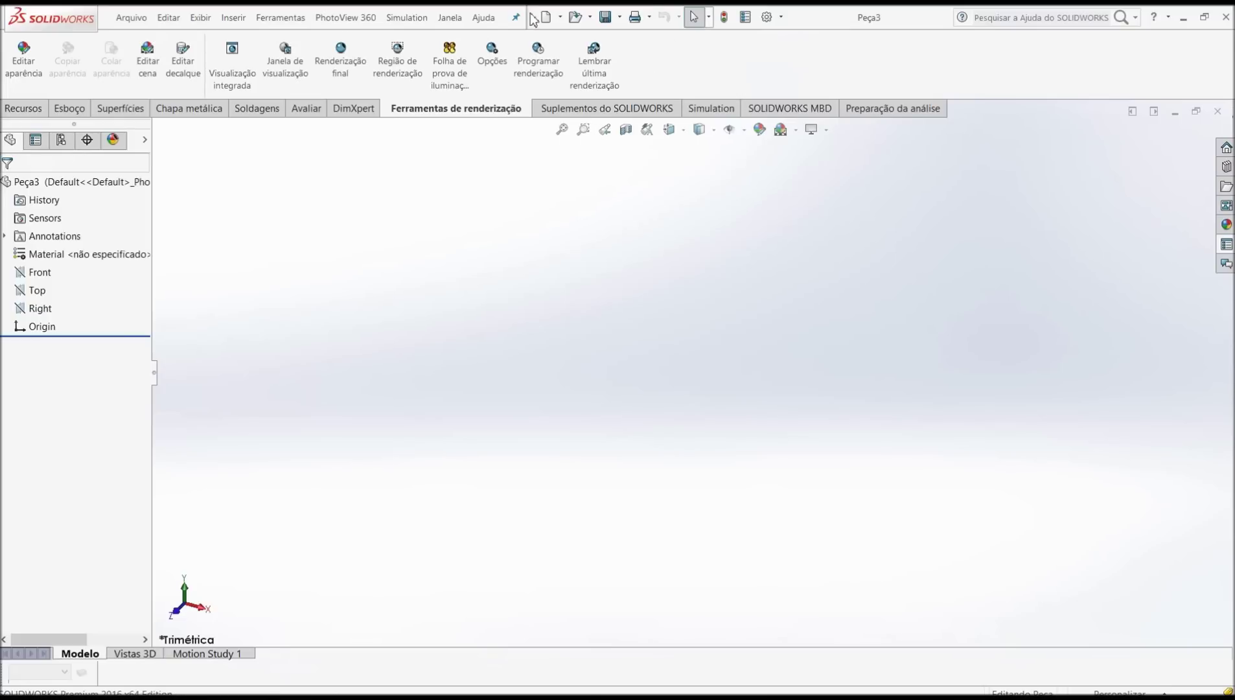
Set the interface button size to Medium and dismiss the restart notice.
click(781, 18)
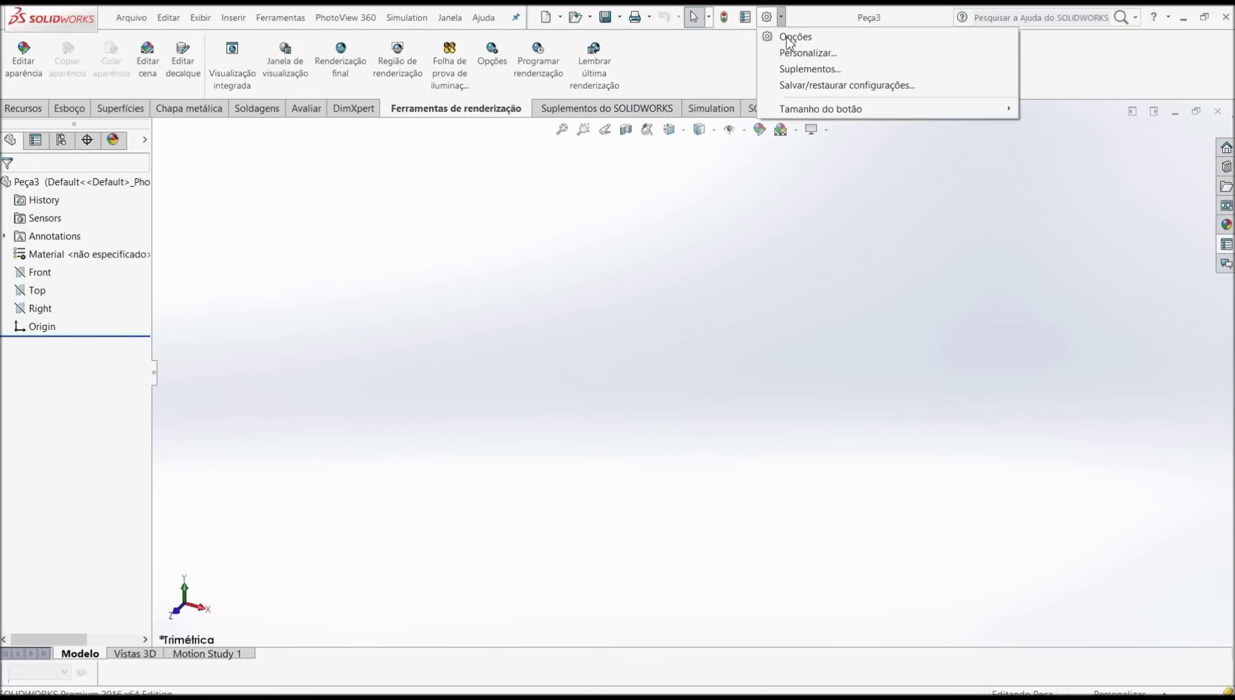
mouse_move(820, 109)
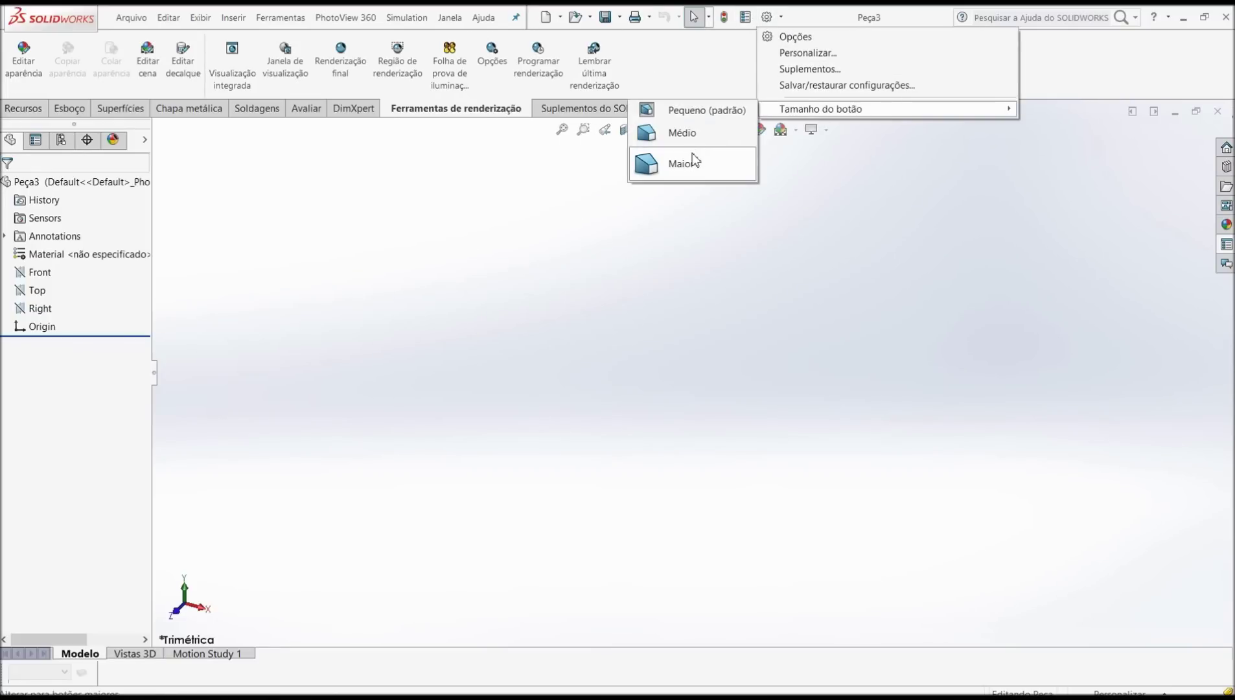
click(682, 136)
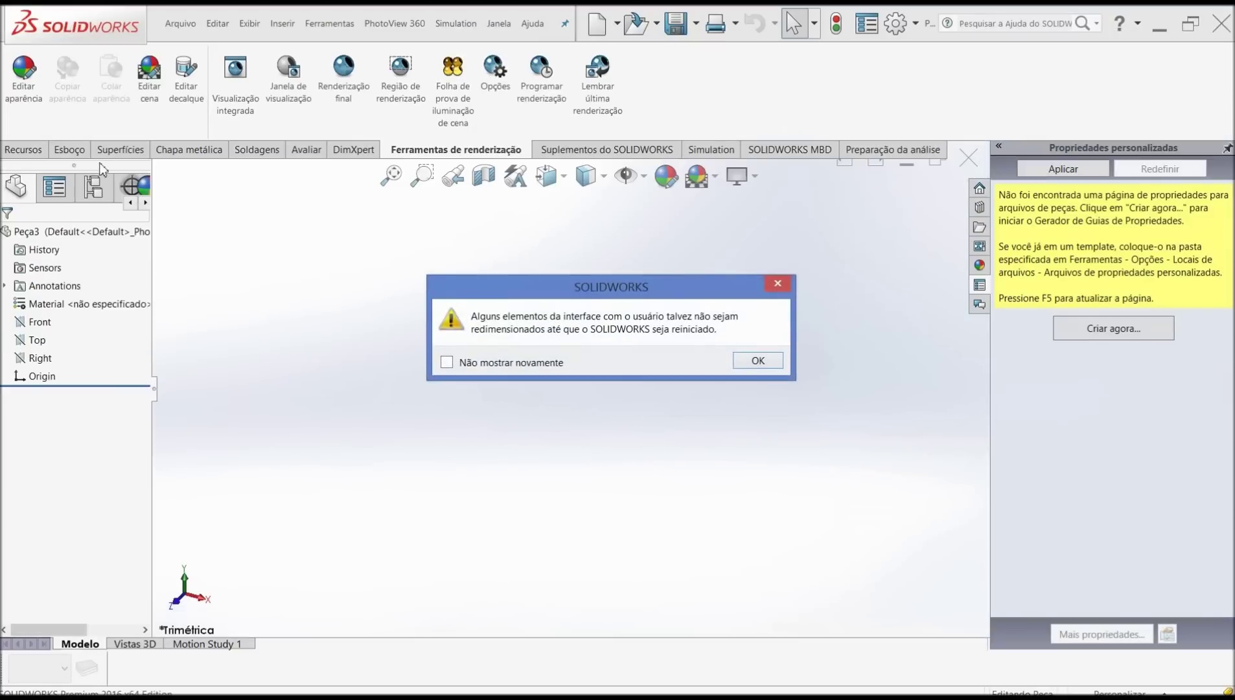
click(760, 361)
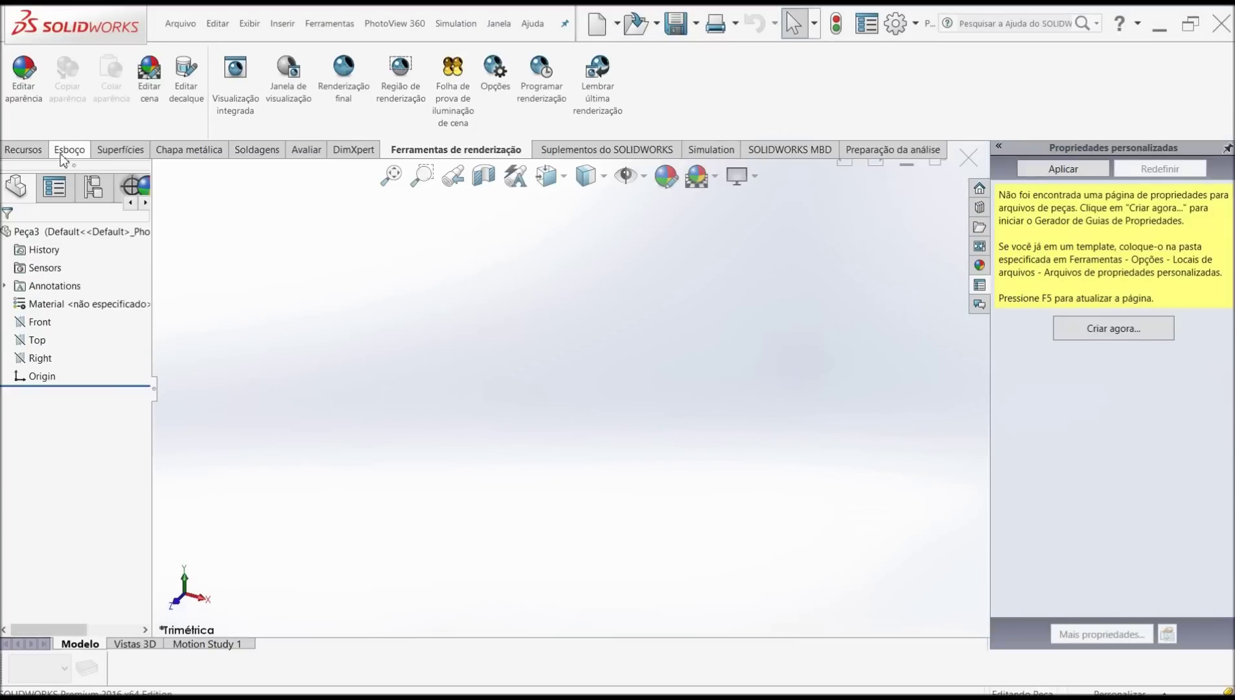
Browse the Features, Sketch, Surfaces, Sheet Metal, Weldments and Evaluate tool tabs.
click(39, 149)
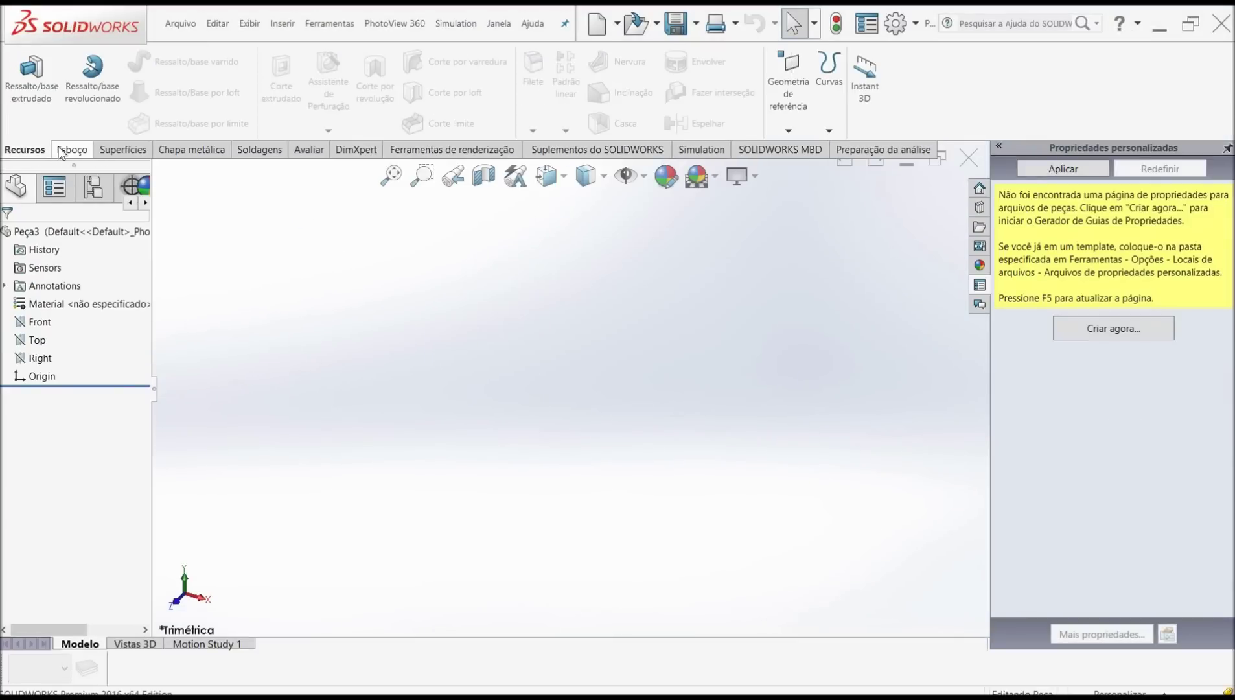
click(72, 151)
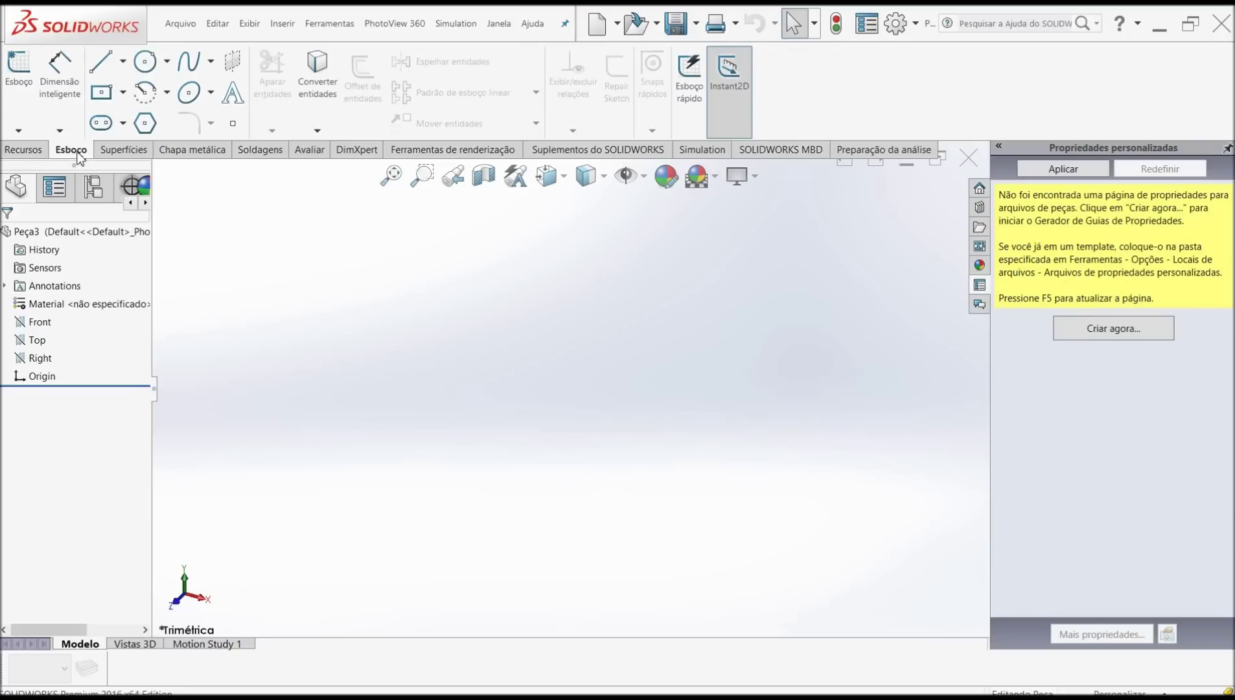
click(116, 153)
click(171, 153)
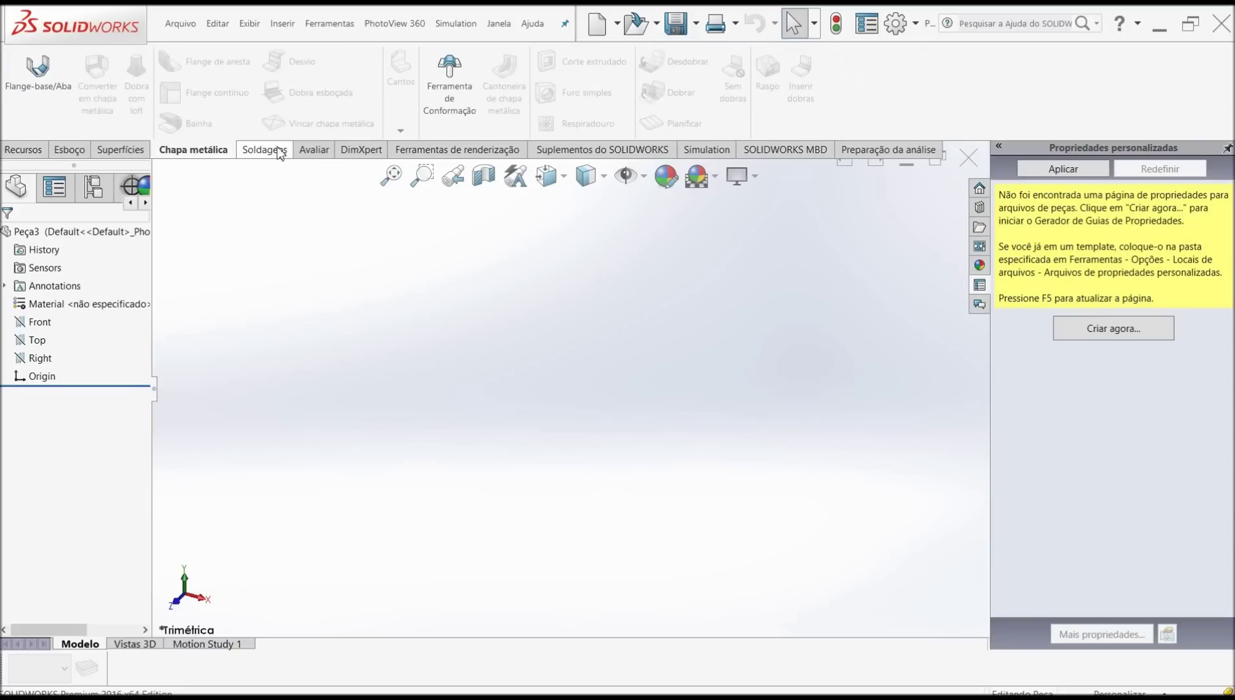
click(273, 155)
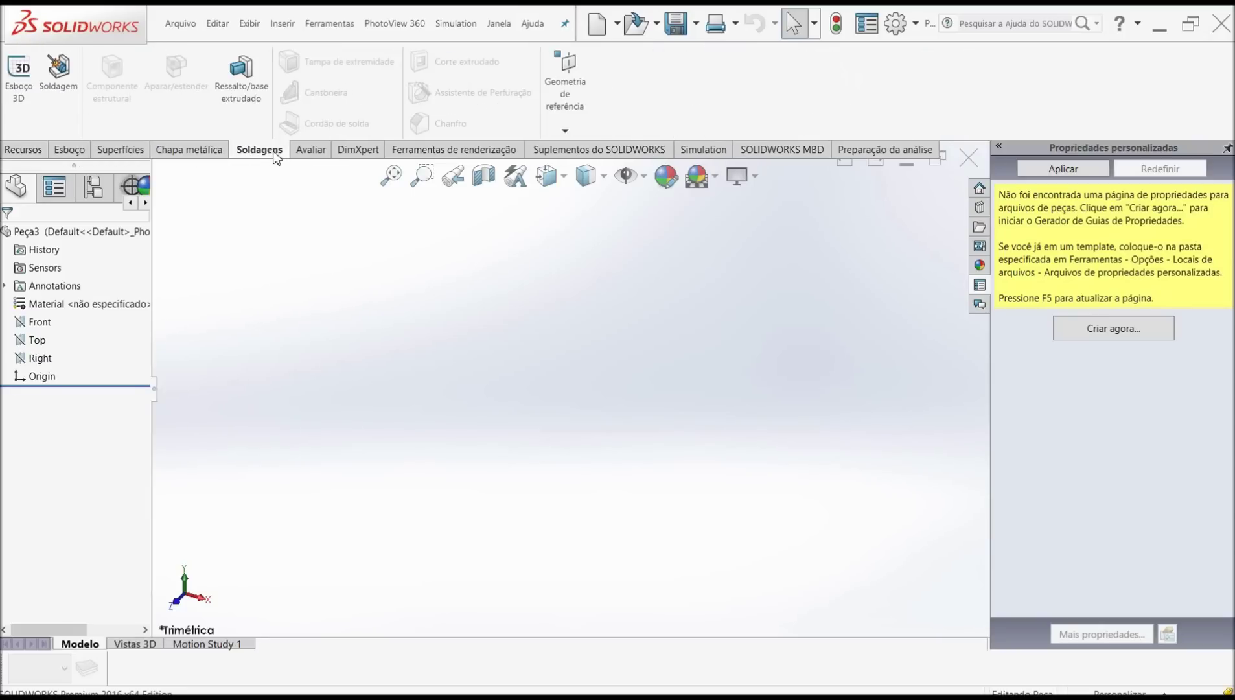
click(329, 150)
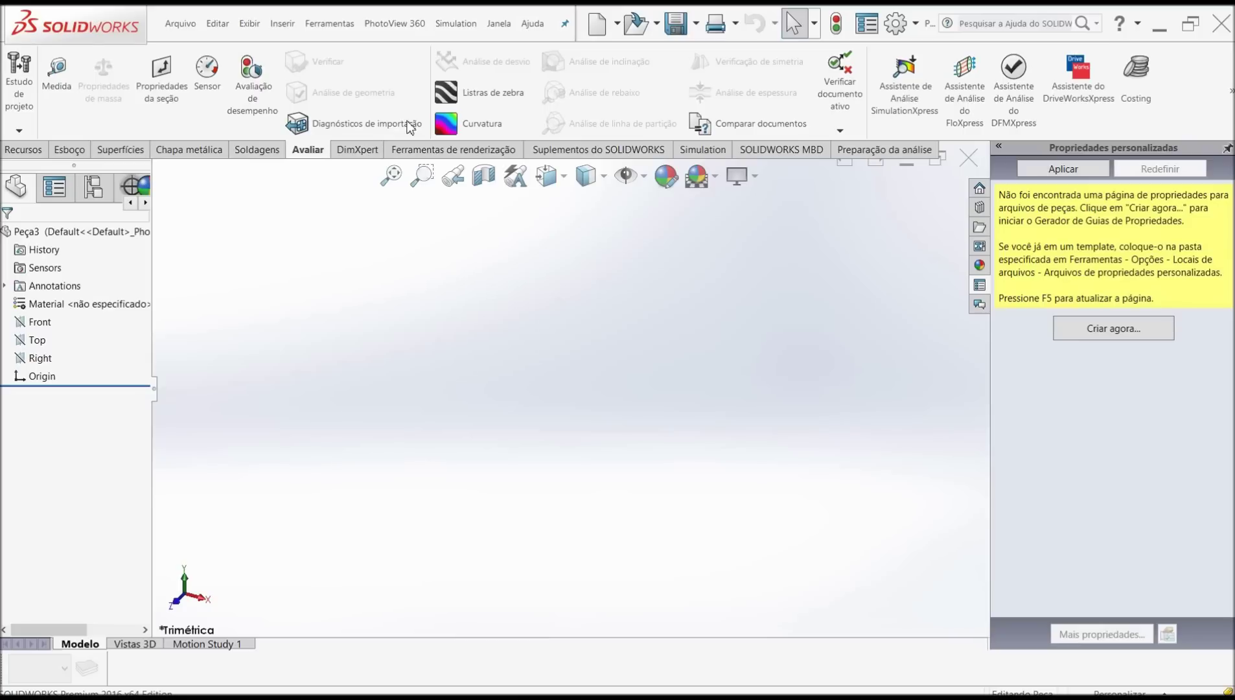
Return the interface button size to Small and acknowledge the restart notice.
click(916, 24)
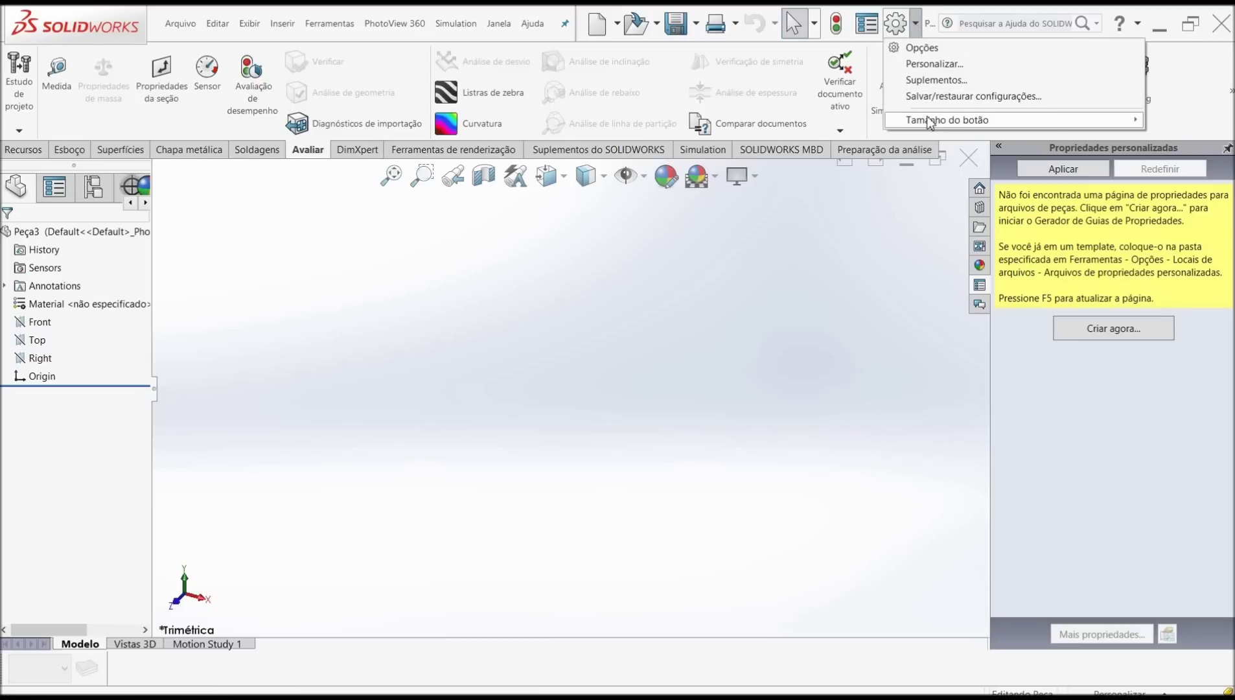
click(830, 121)
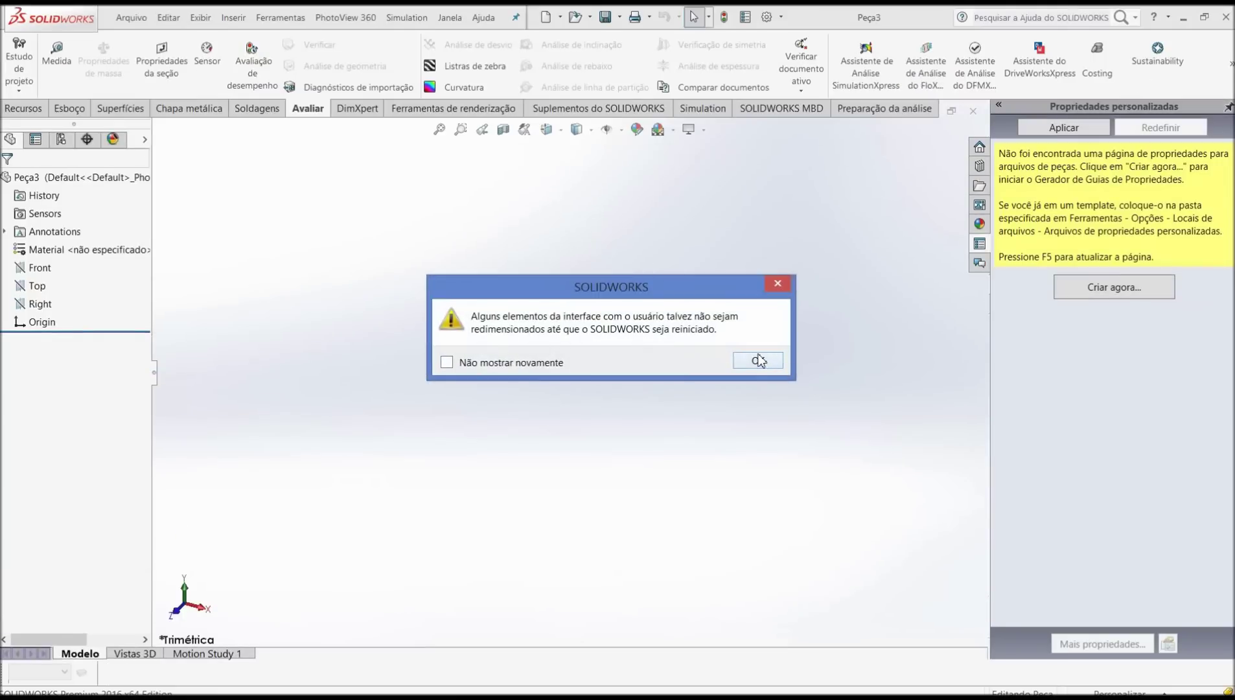
click(758, 360)
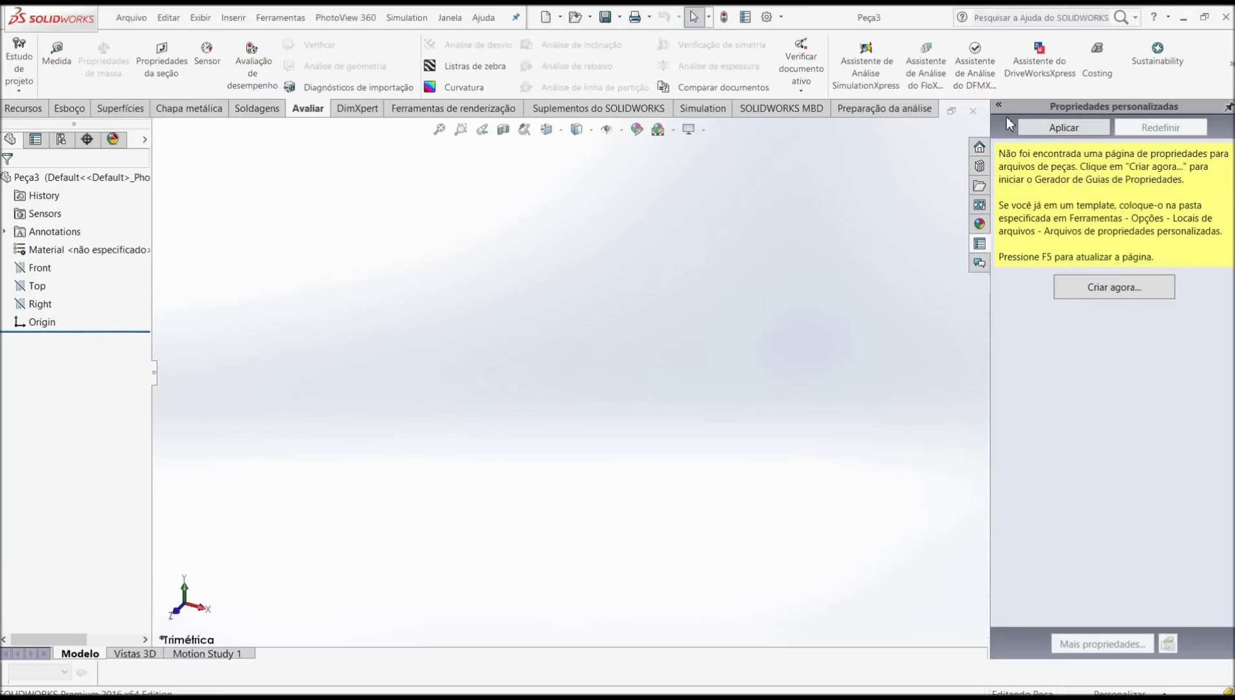
Show SOLIDWORKS Resources, switch to the Sketch tools, and set the task pane to auto-hide.
click(979, 147)
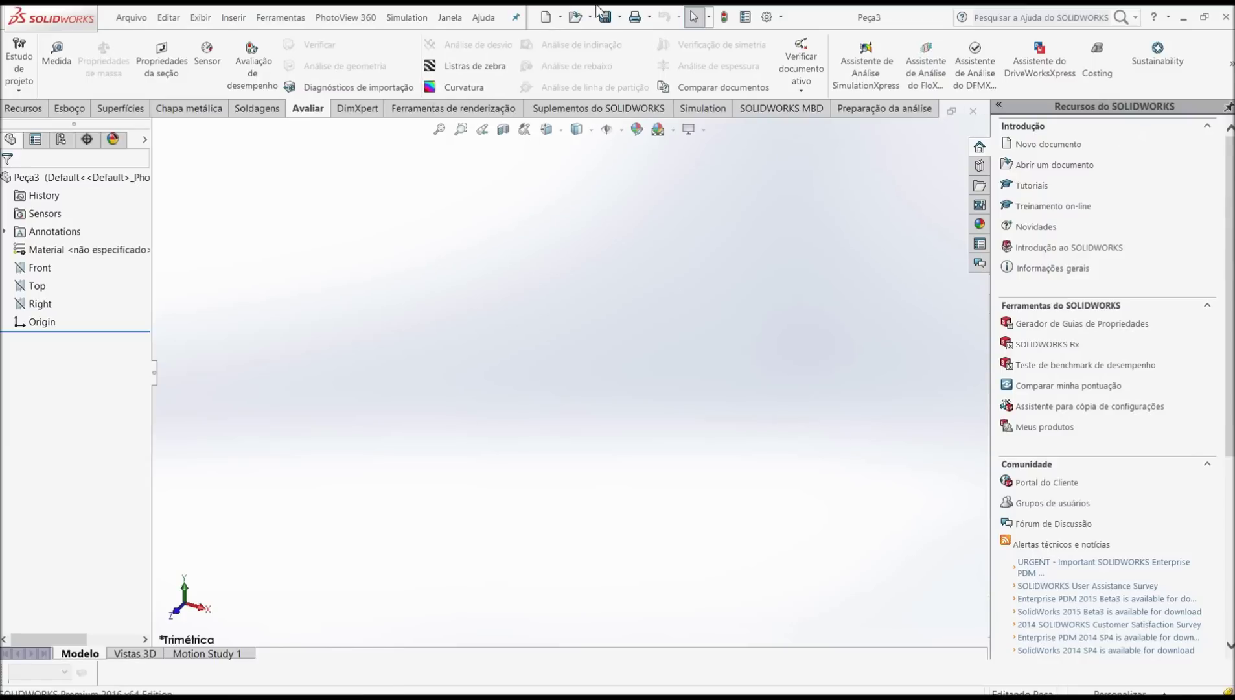
click(70, 109)
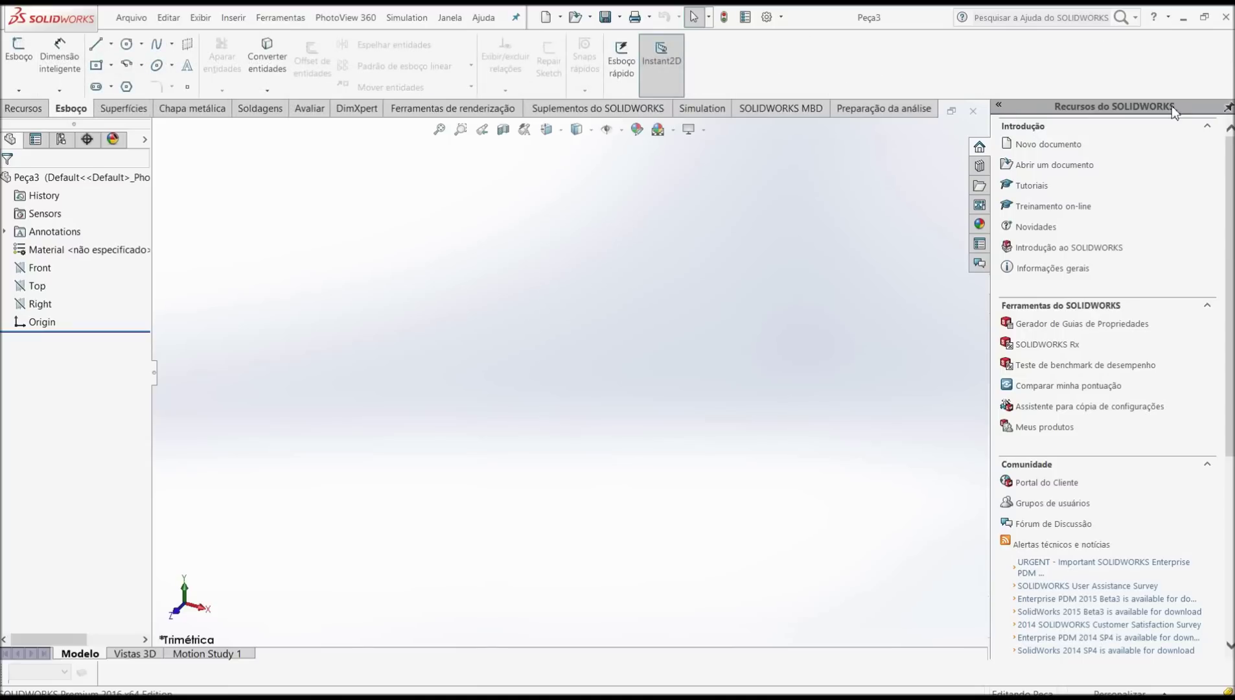
click(1230, 108)
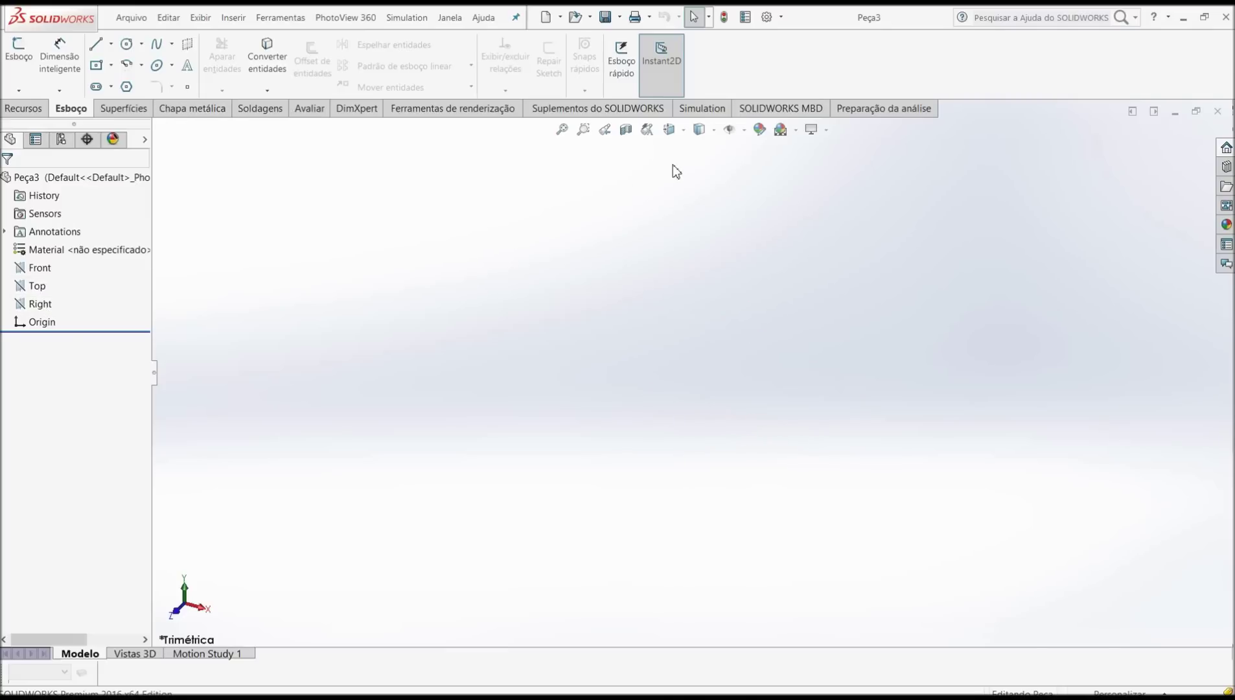
Select the Front plane and turn the view normal to it.
click(683, 133)
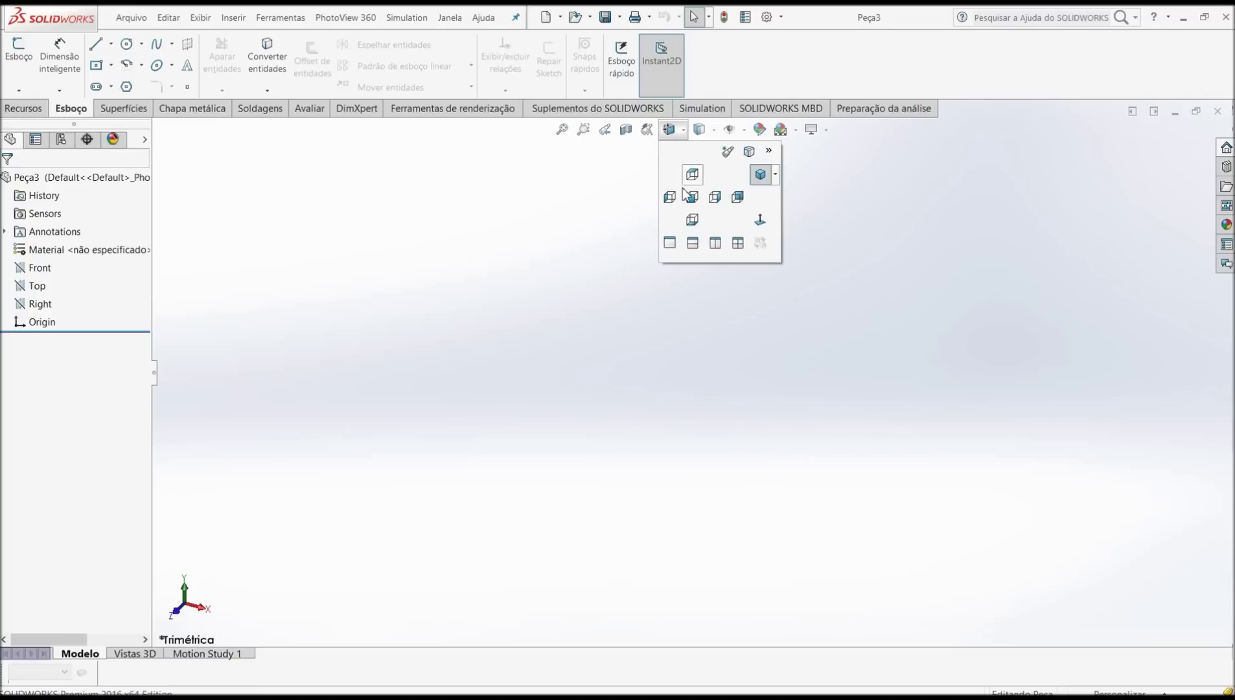
click(515, 248)
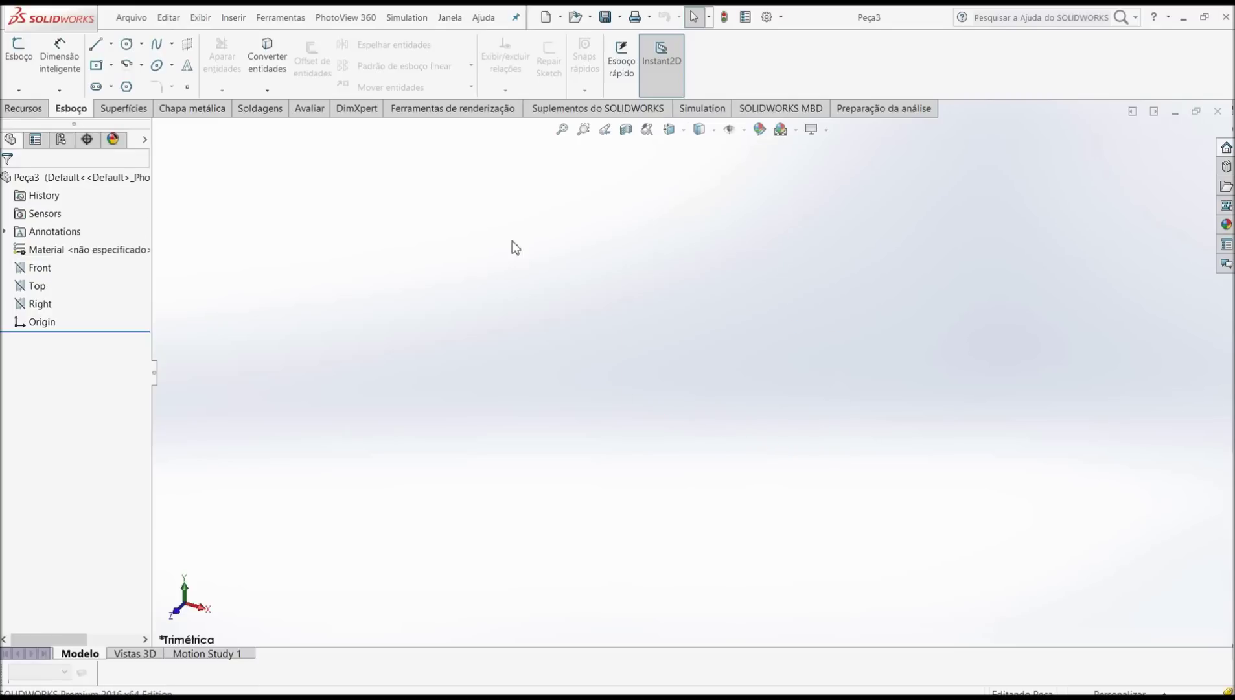
click(40, 268)
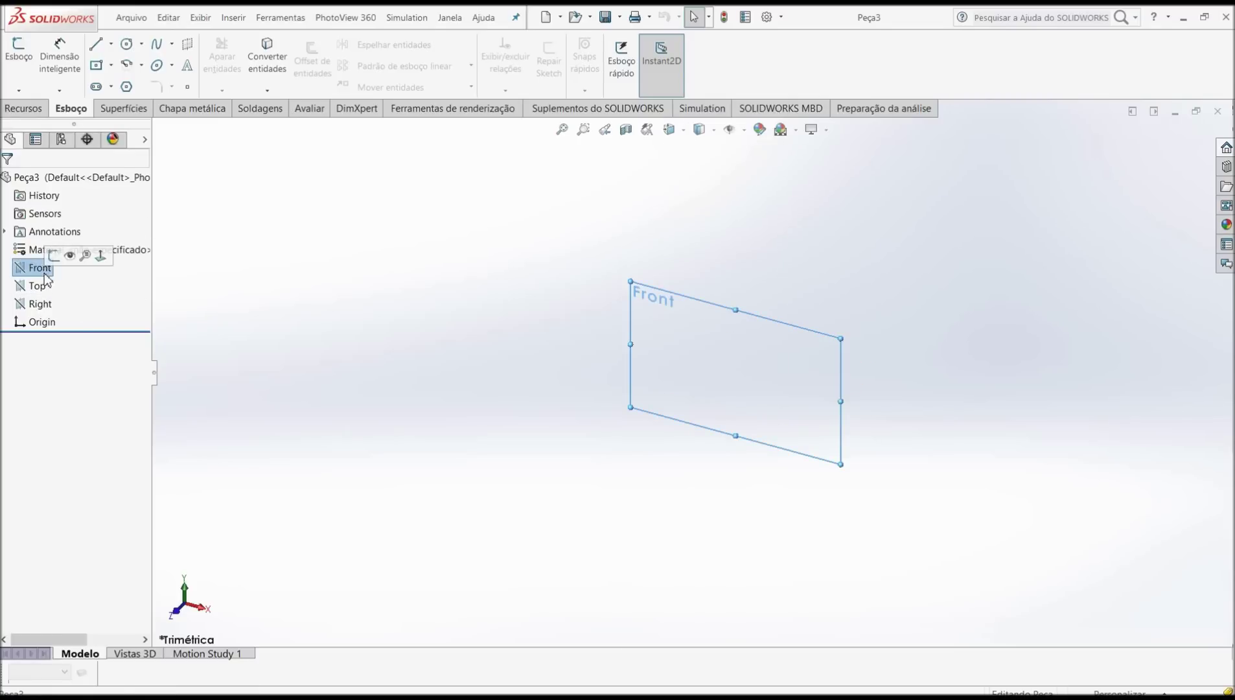
click(681, 136)
click(690, 200)
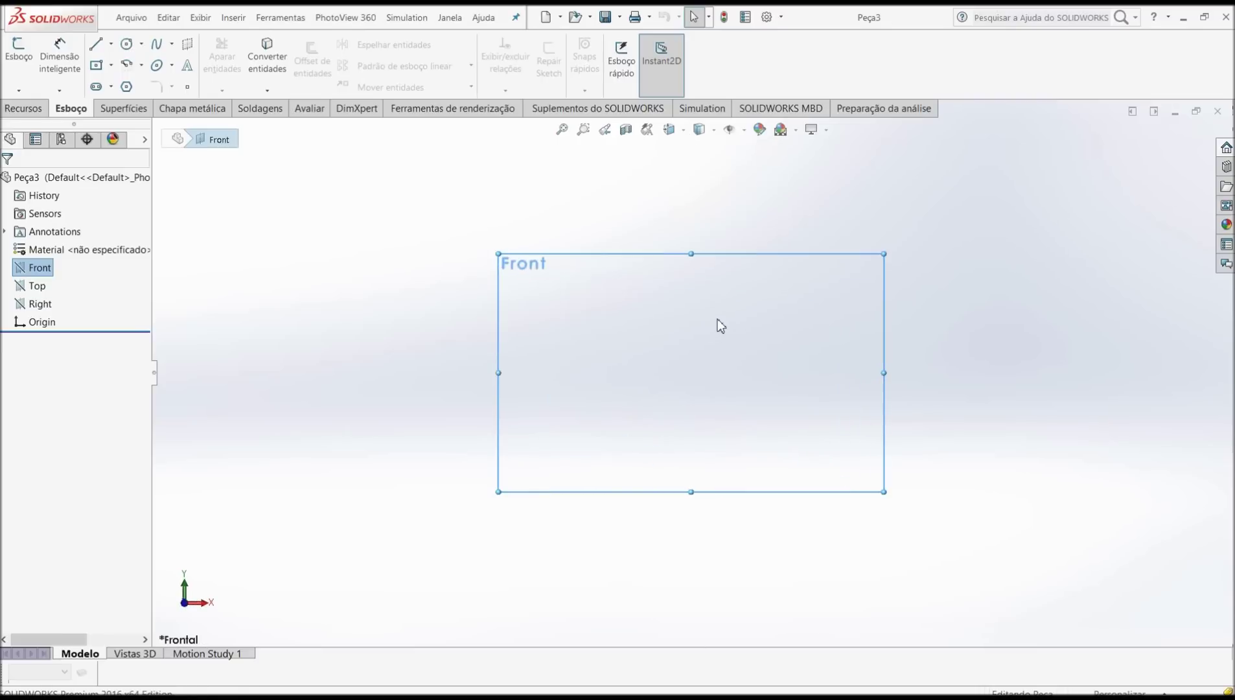
scroll(718, 320, down, 2)
scroll(959, 446, down, 1)
scroll(693, 389, up, 1)
scroll(591, 394, up, 1)
scroll(598, 384, down, 2)
Draw an origin-centred rectangle and dimension its bottom edge to 300.
click(96, 65)
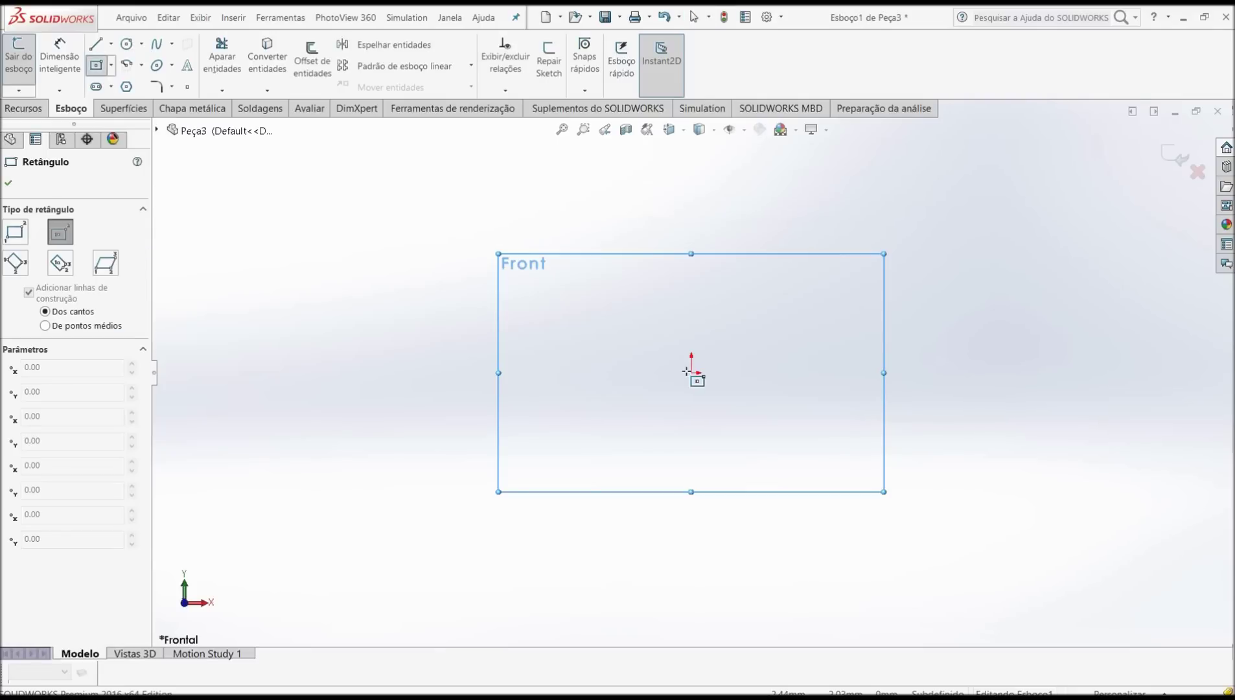
click(692, 372)
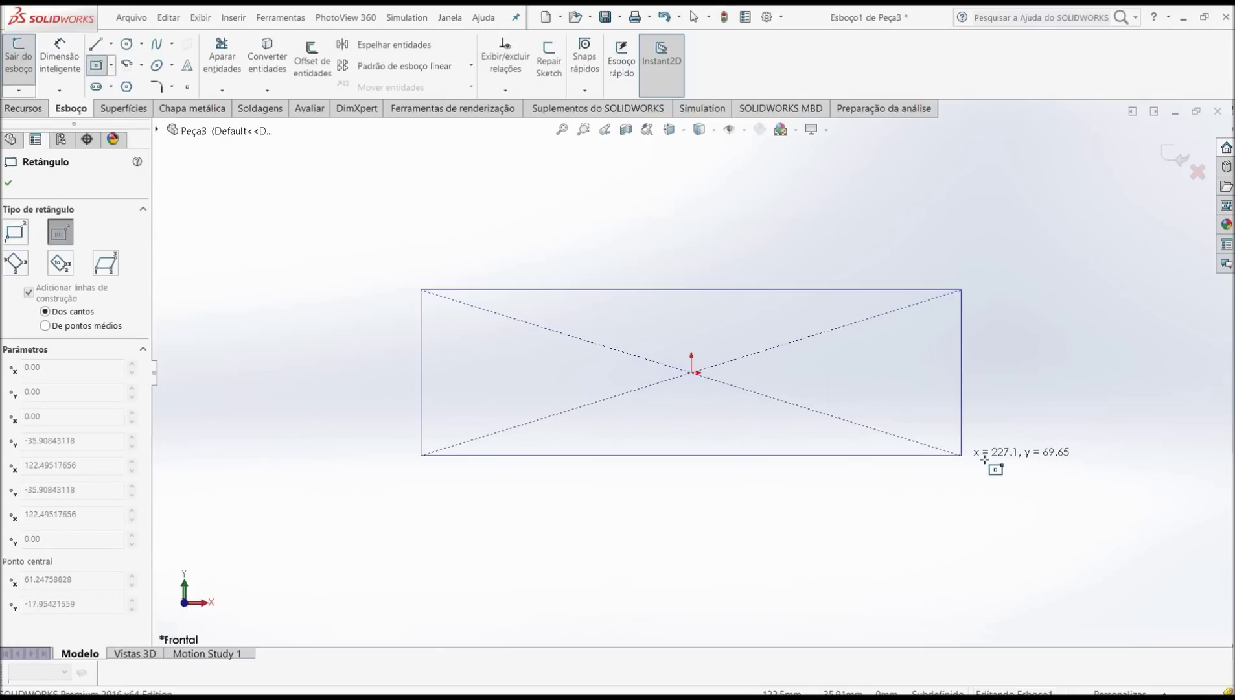
click(1008, 442)
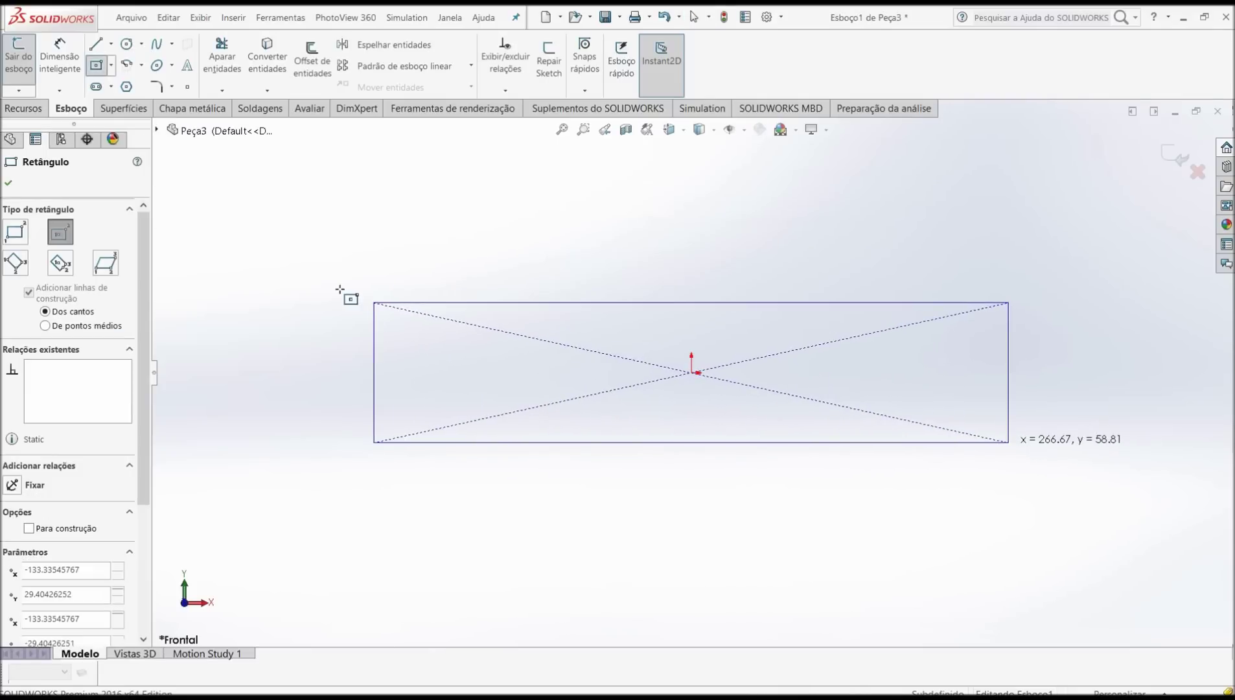
click(8, 183)
click(69, 64)
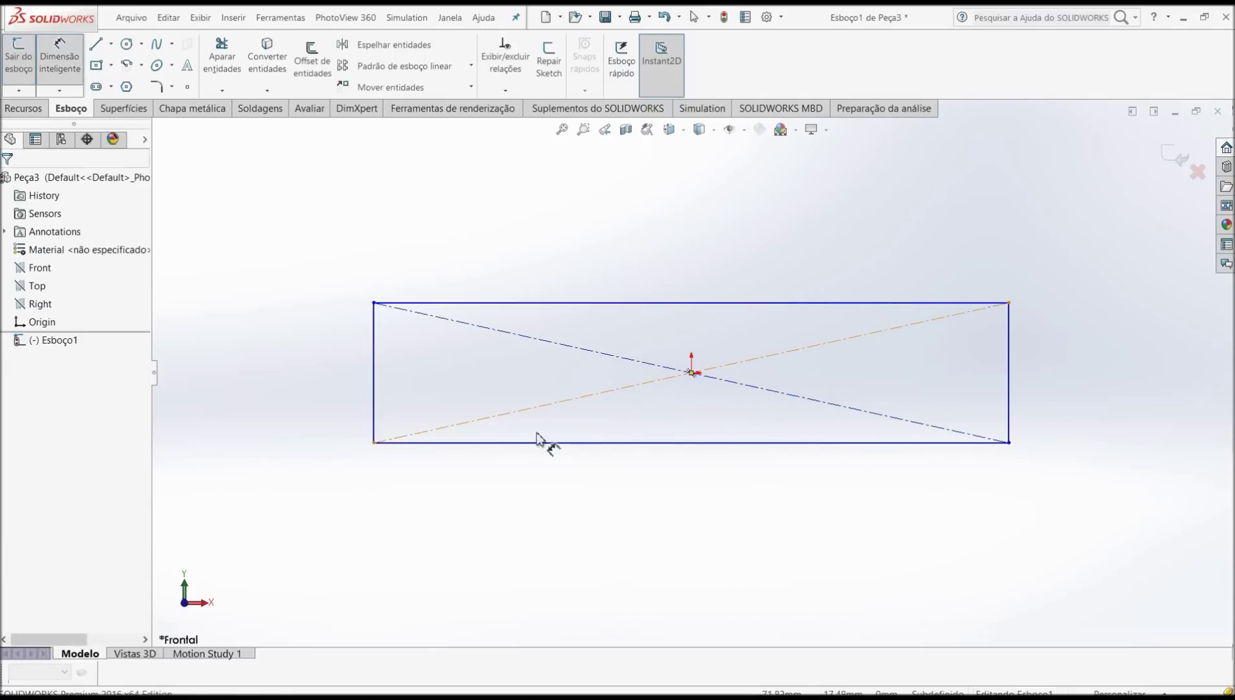
click(579, 443)
click(678, 538)
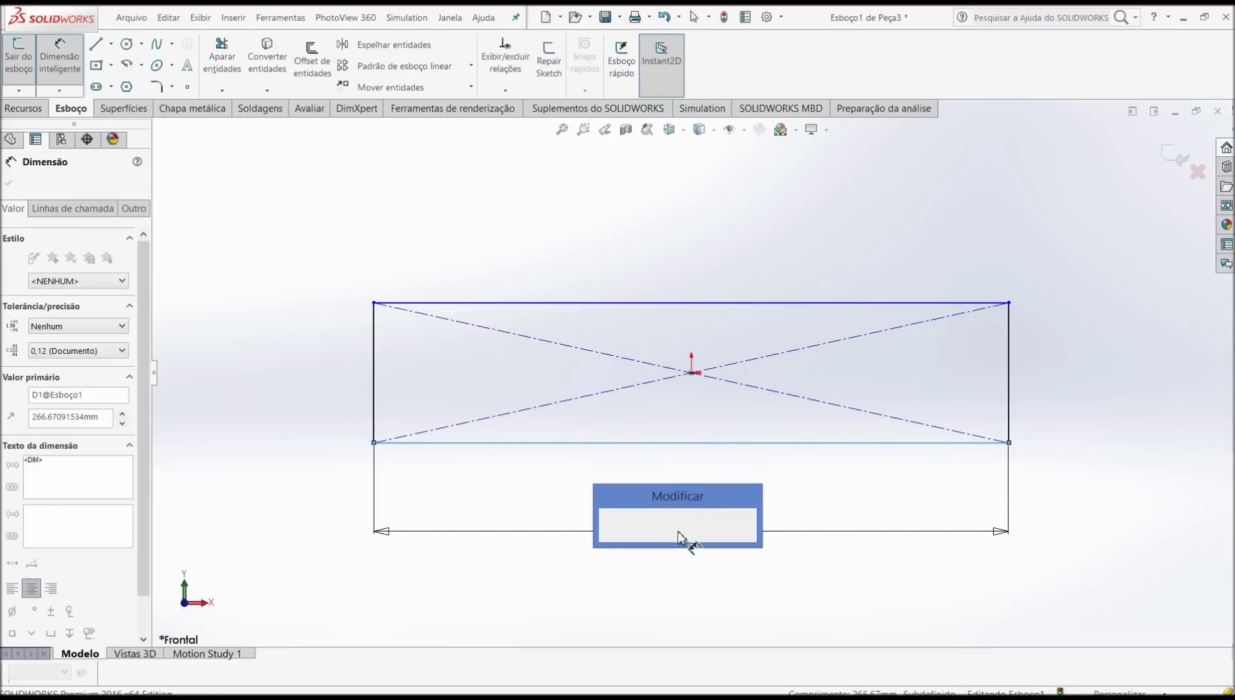
text(3)
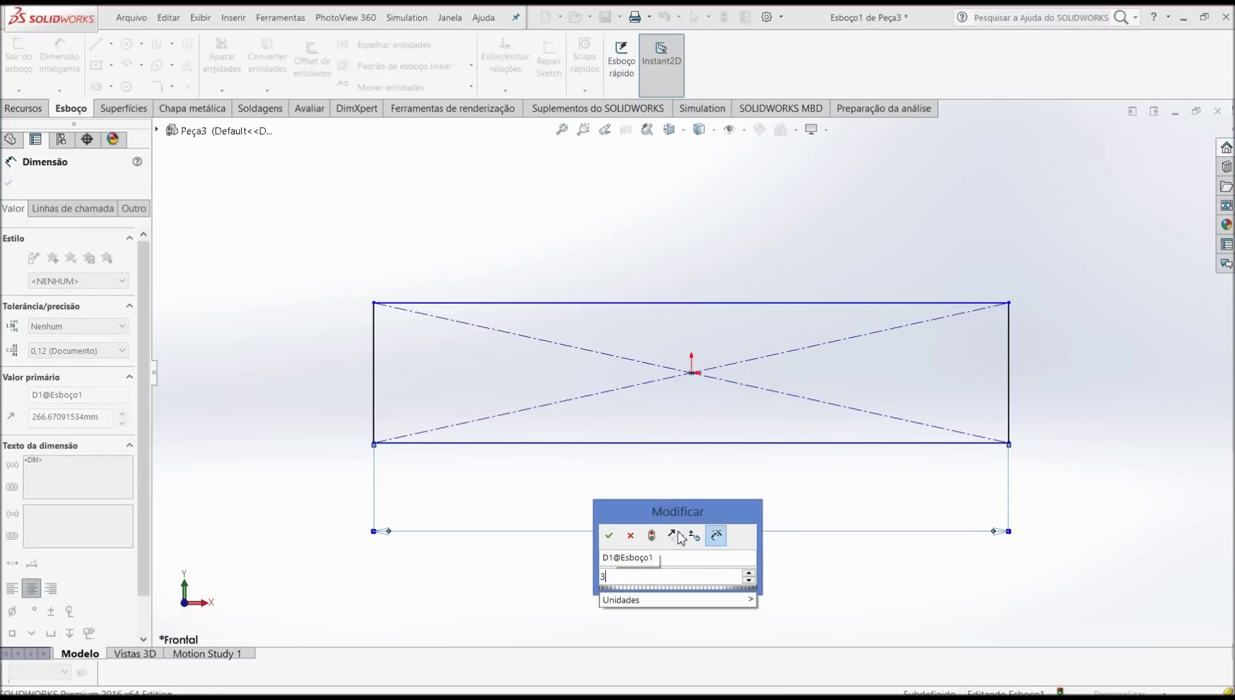
text(00)
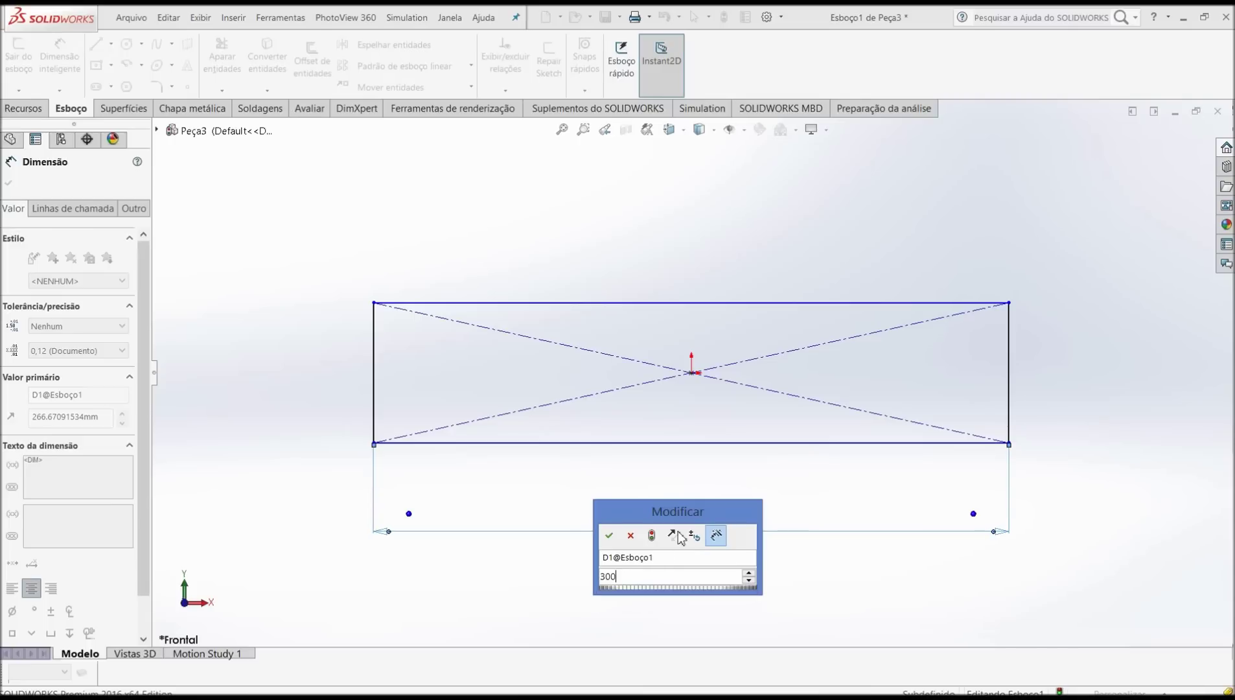
key(Return)
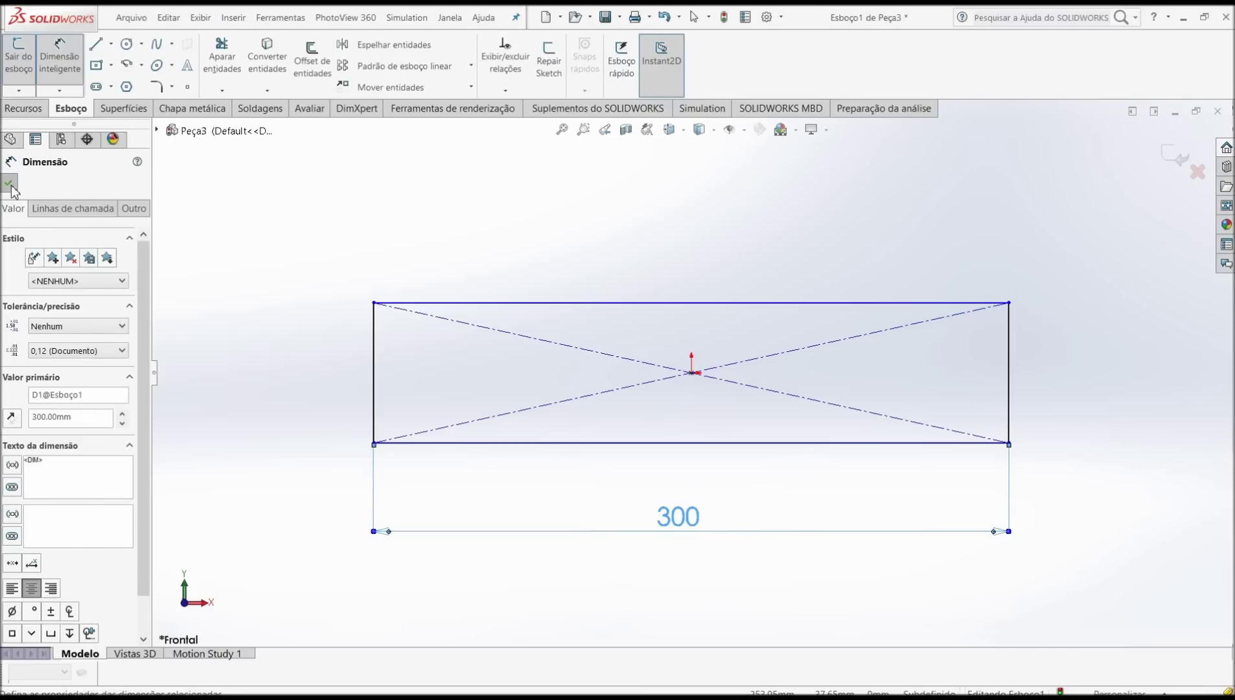
click(11, 185)
Turn the rectangle sketch to an isometric view.
click(680, 133)
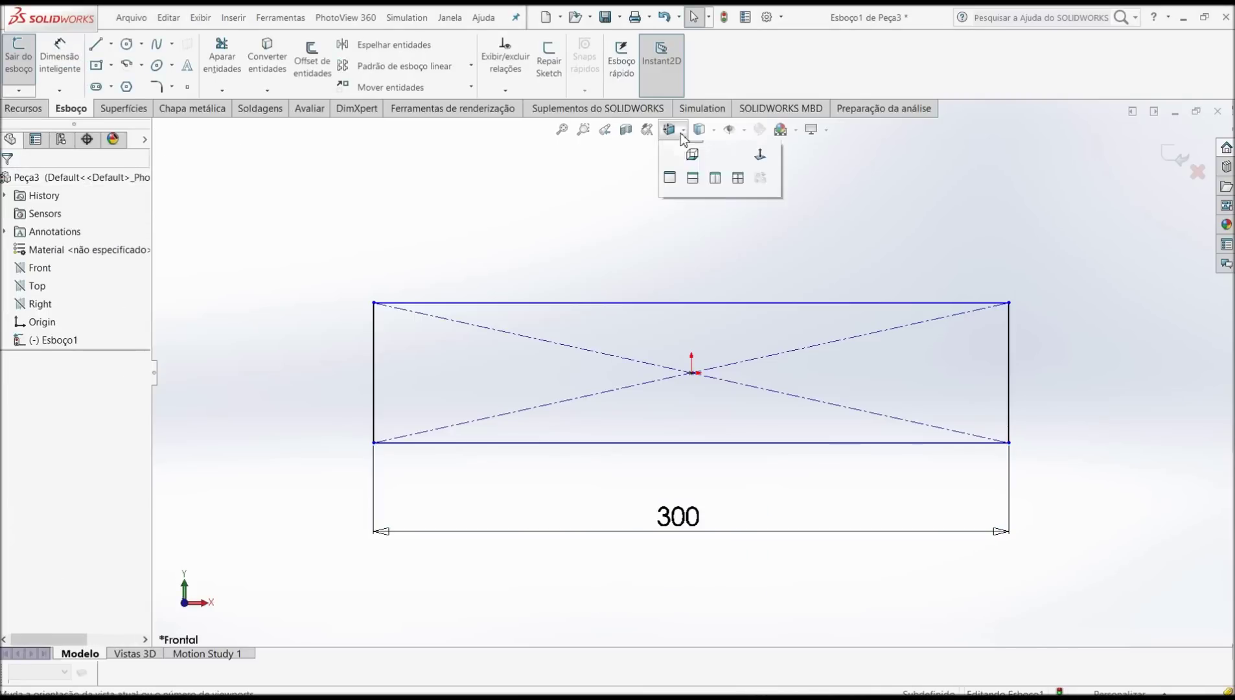
click(760, 180)
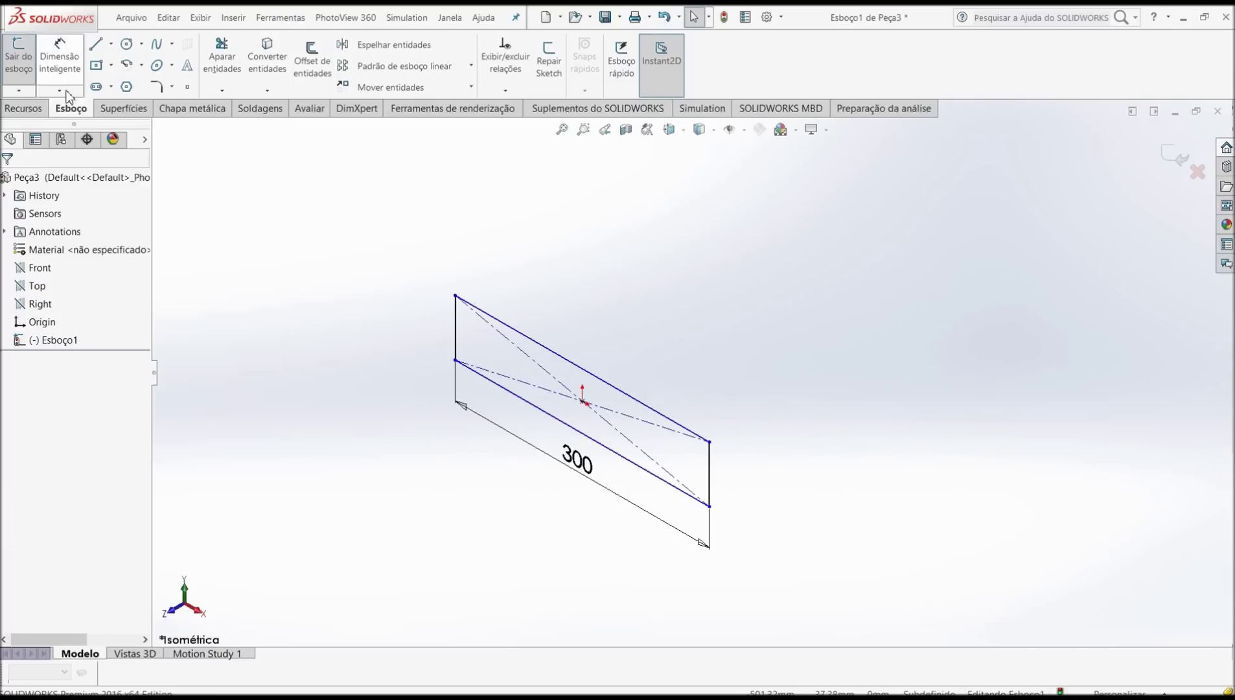
click(25, 108)
Extrude the rectangle 210 mm deep with a Mid Plane end condition.
click(31, 61)
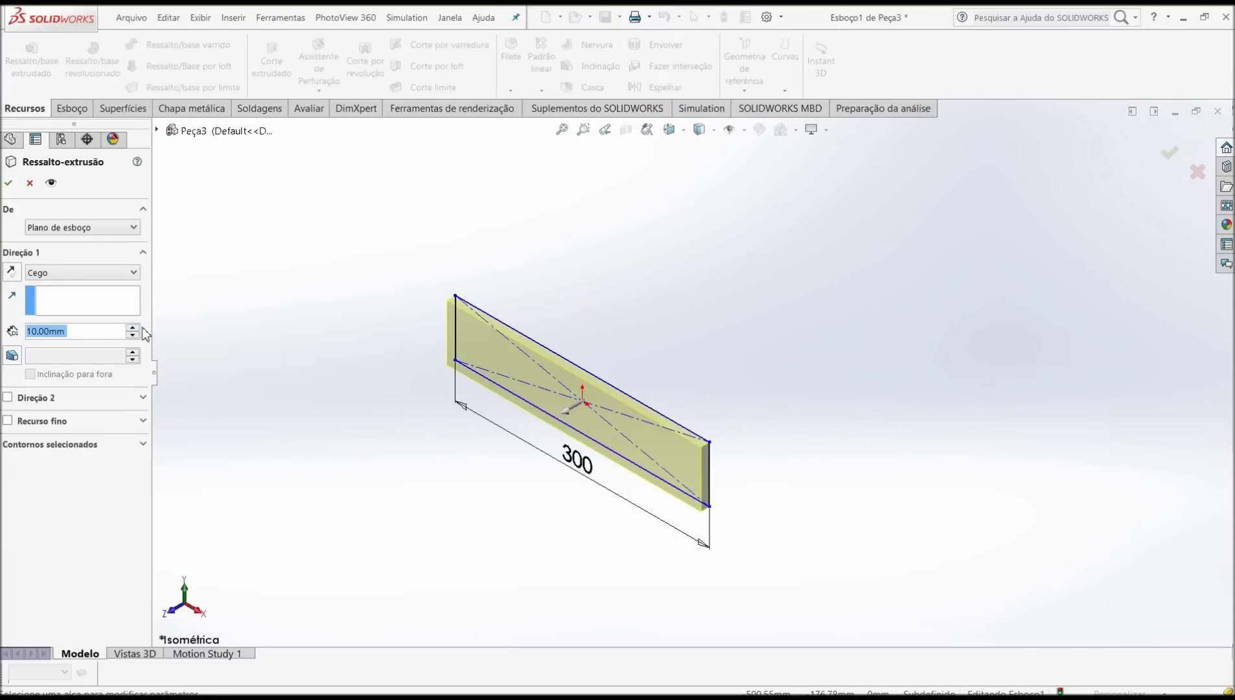
click(134, 328)
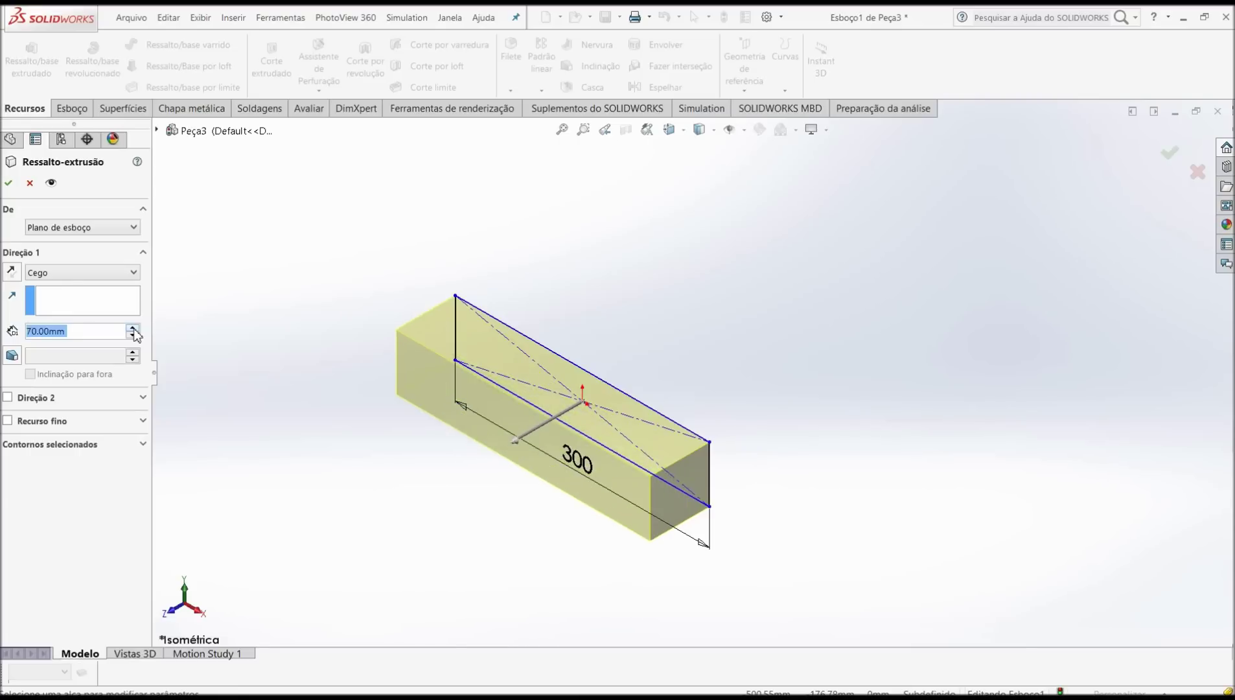
click(134, 329)
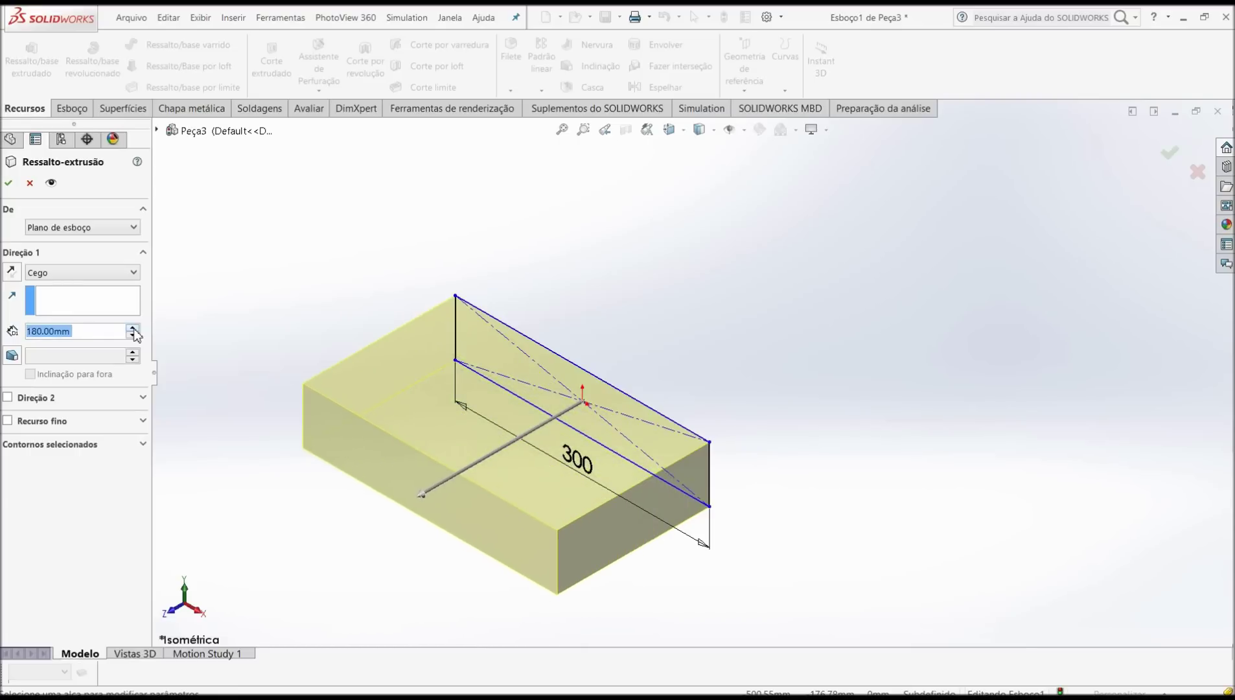
click(134, 329)
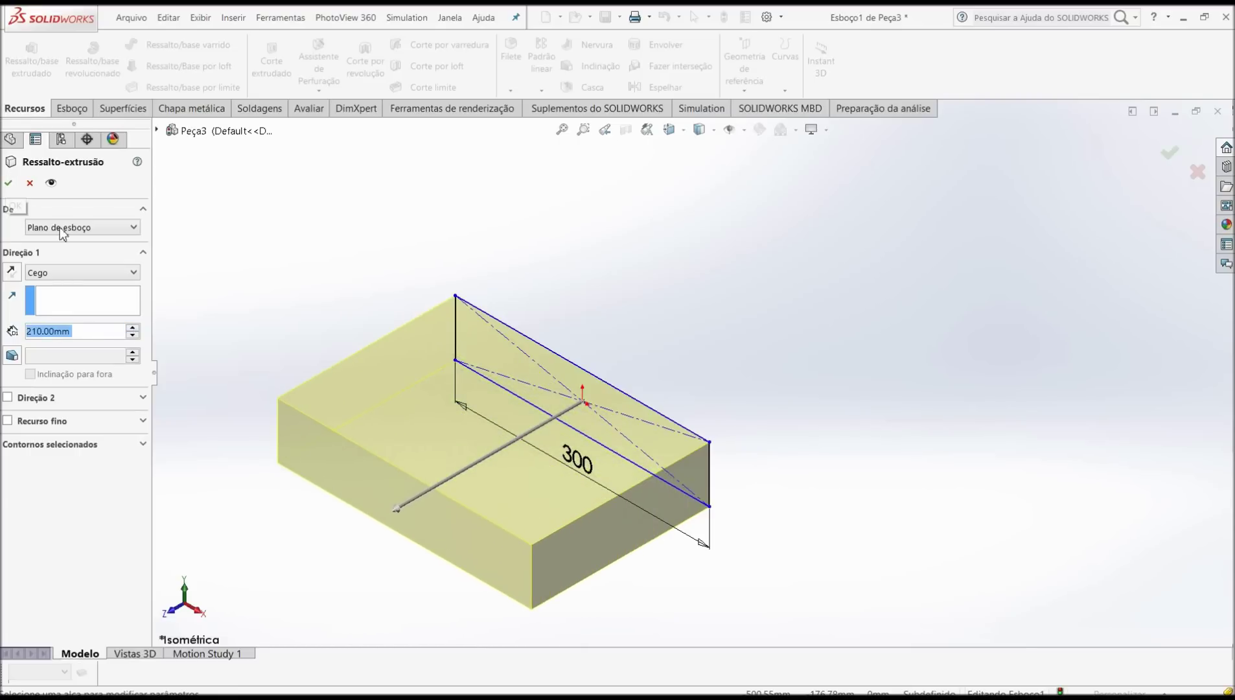
click(78, 272)
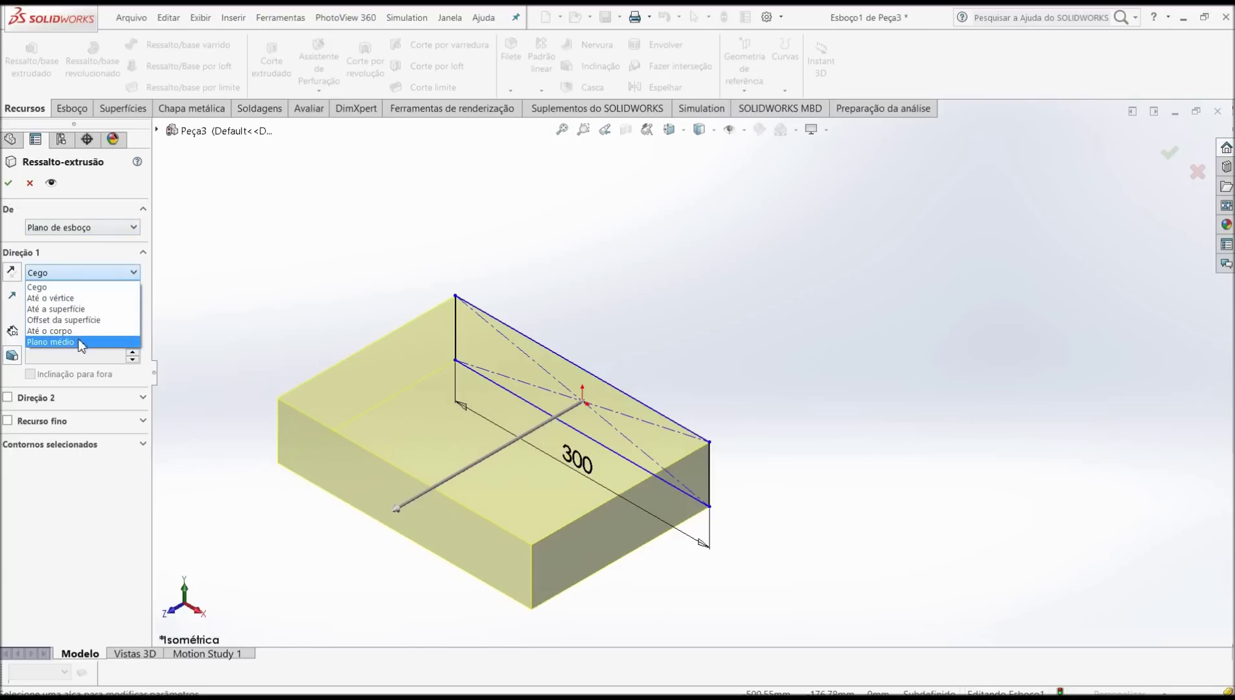
click(81, 343)
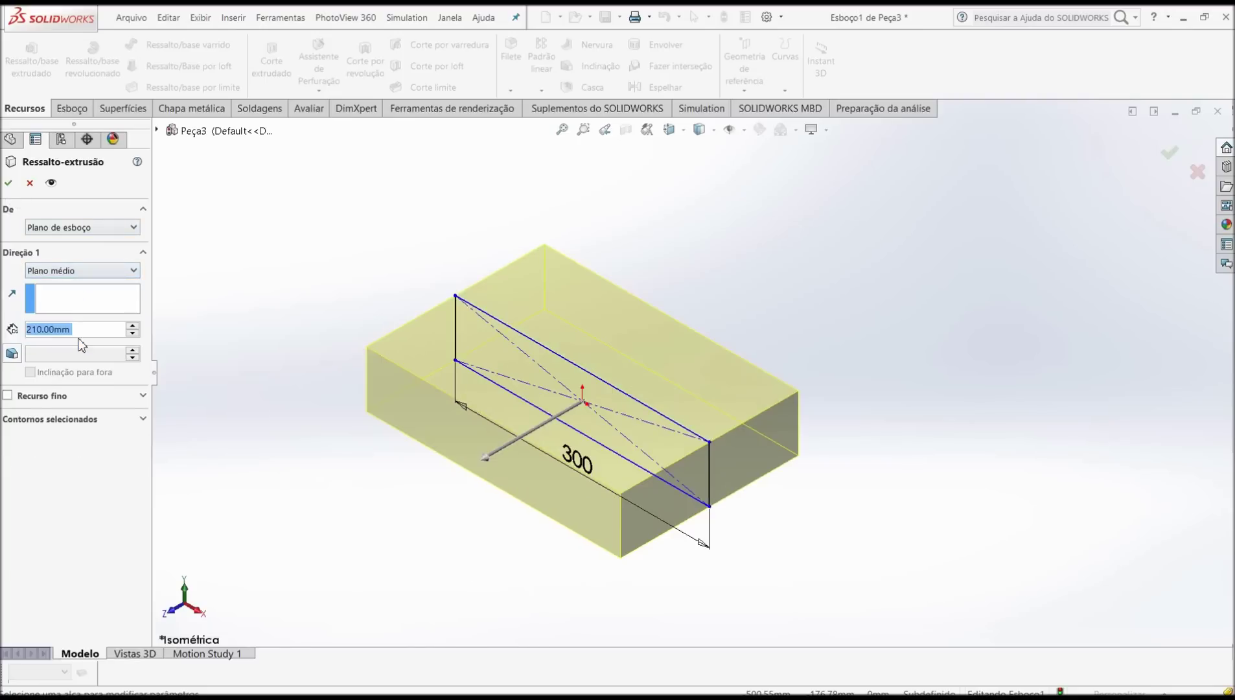
click(8, 184)
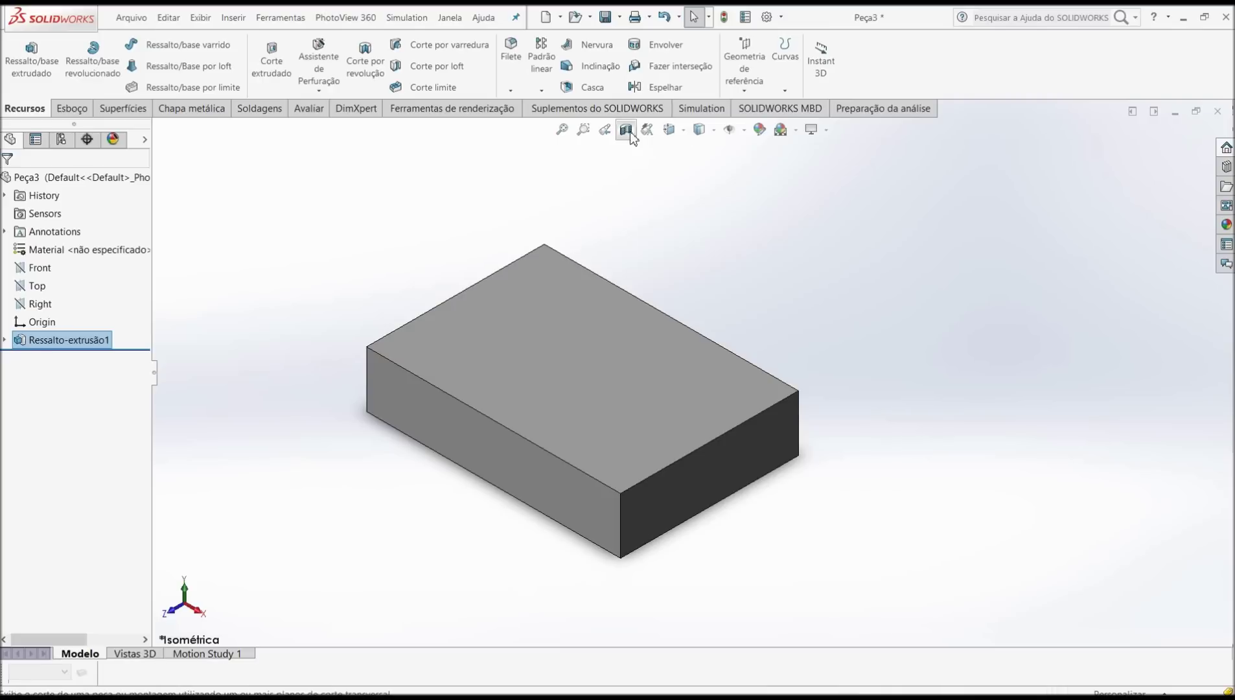
In Top view, sketch a circle on the Top plane centred at the origin.
click(684, 132)
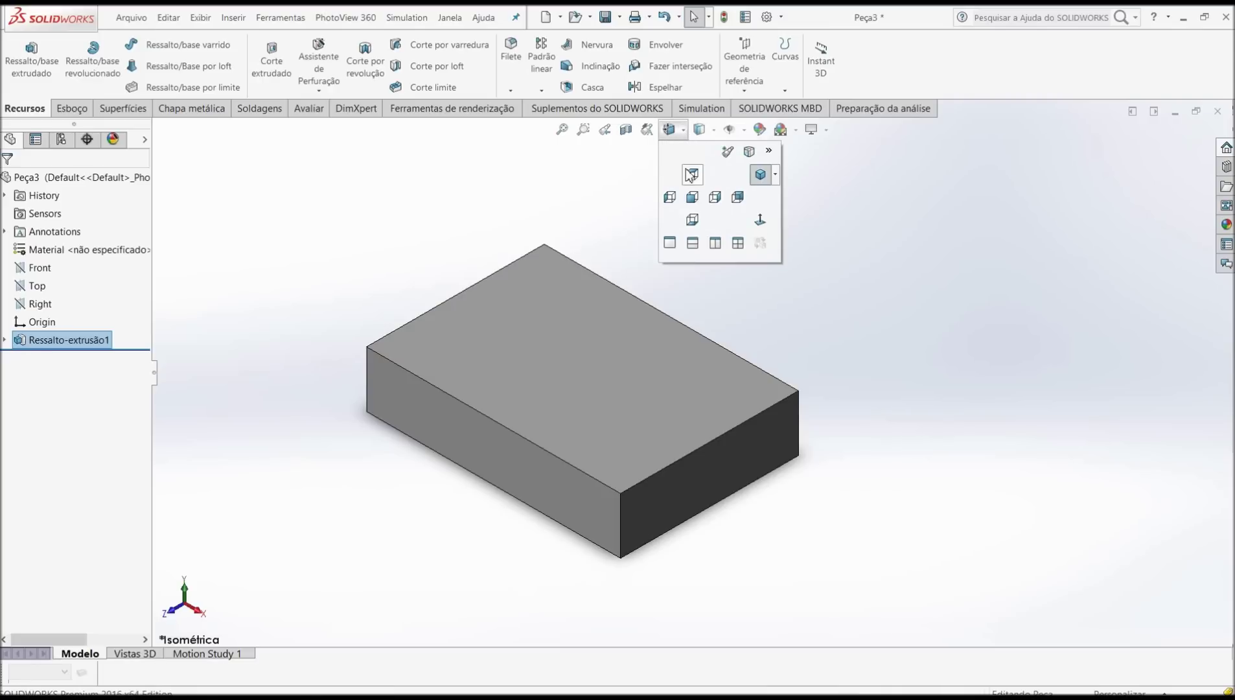
click(692, 175)
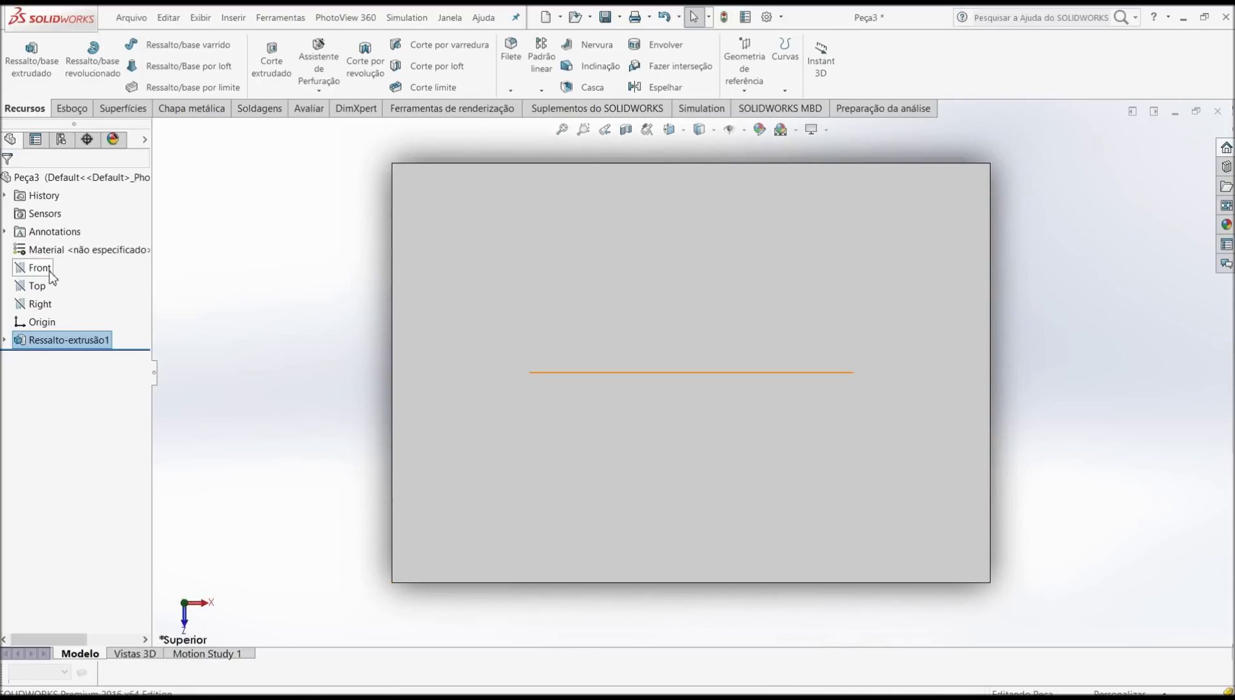
click(37, 286)
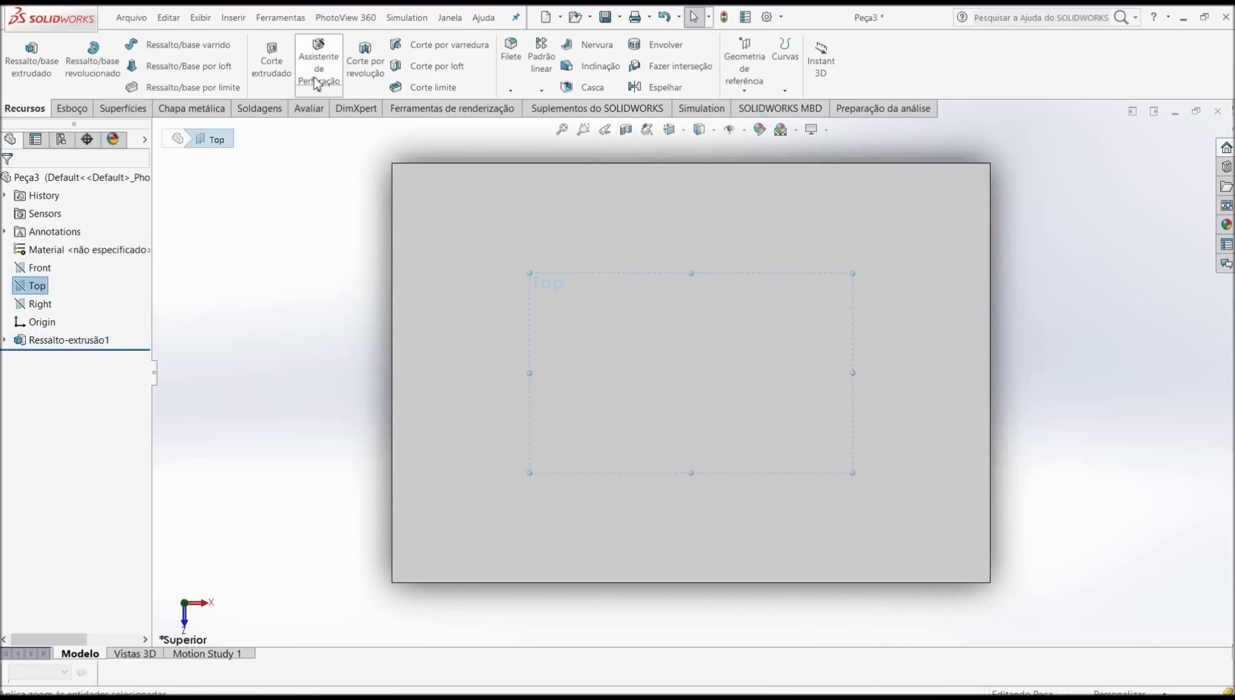
click(75, 110)
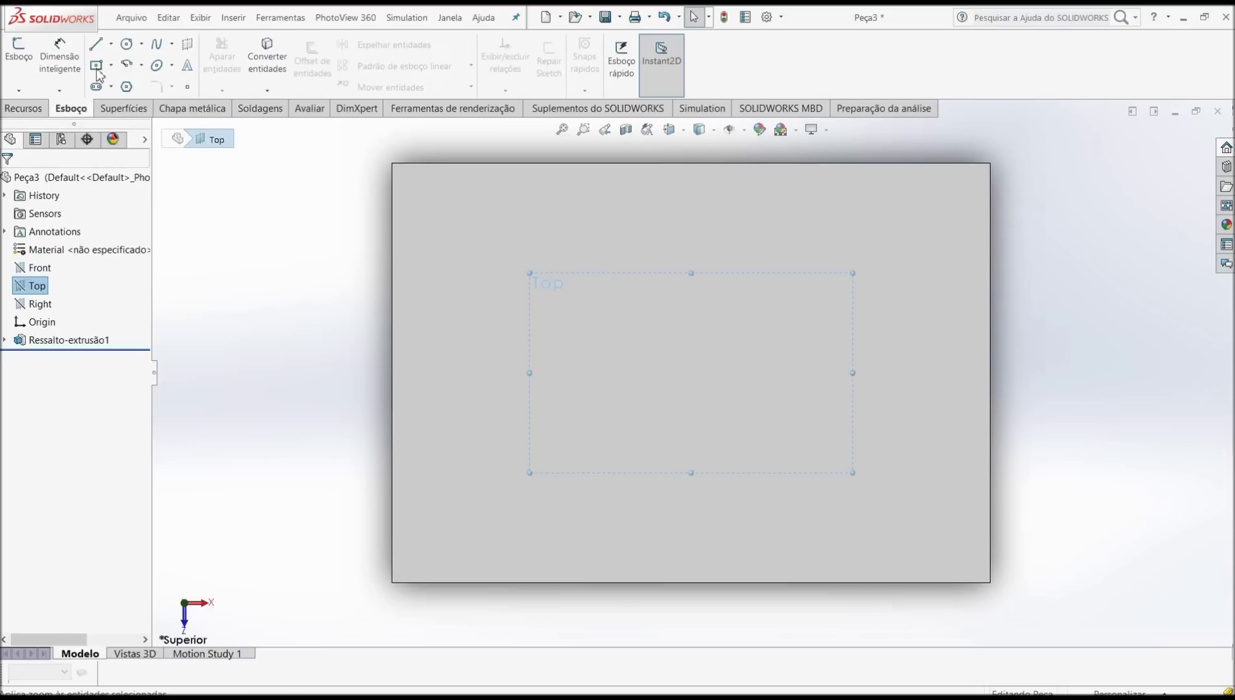
click(127, 44)
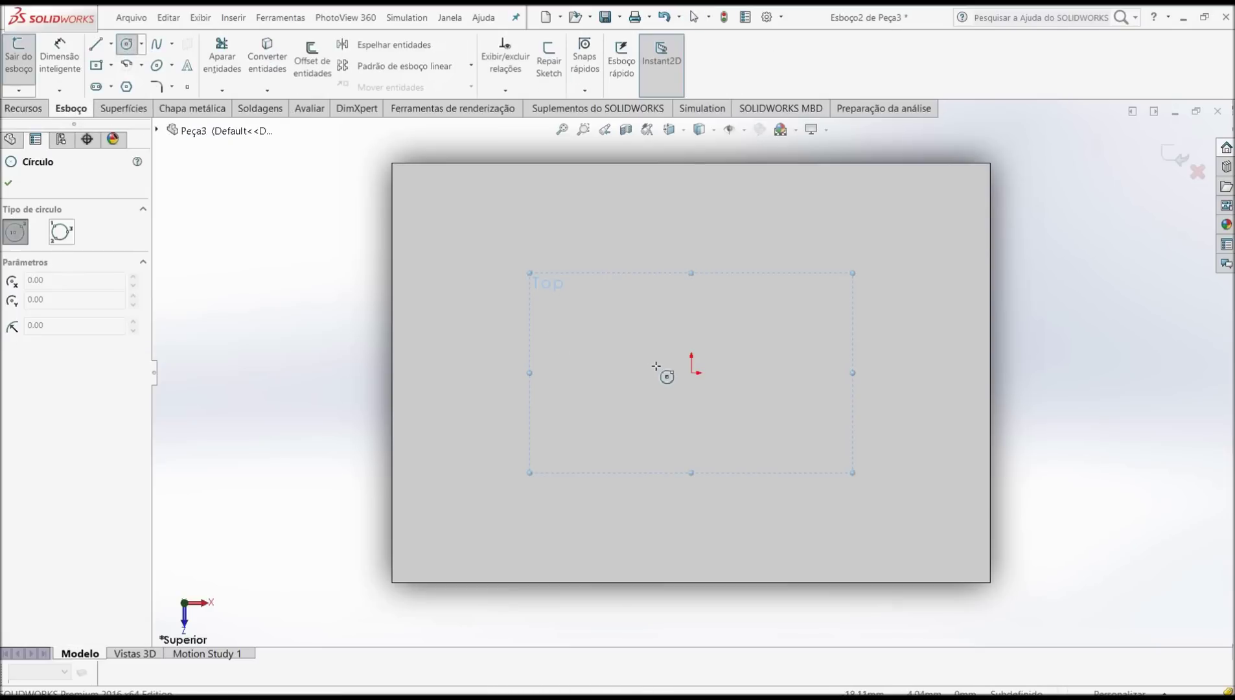
click(692, 372)
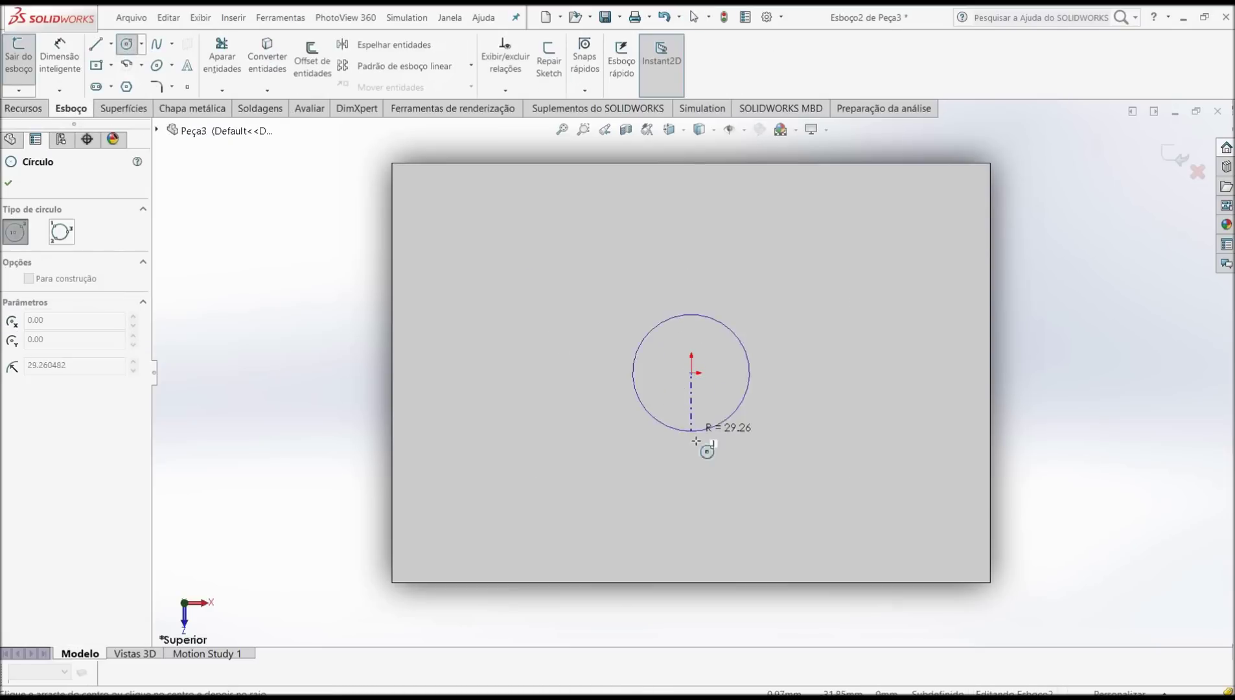
click(703, 486)
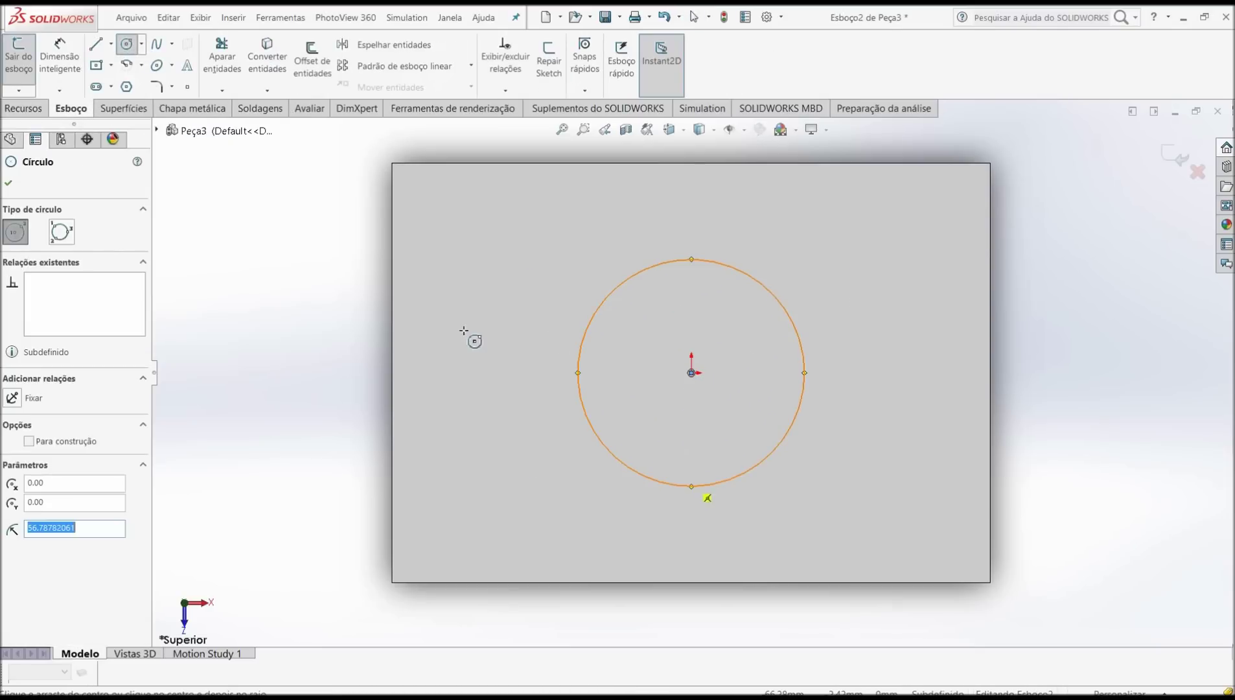
click(8, 183)
Dimension the circle's diameter to 100.
click(59, 60)
click(579, 379)
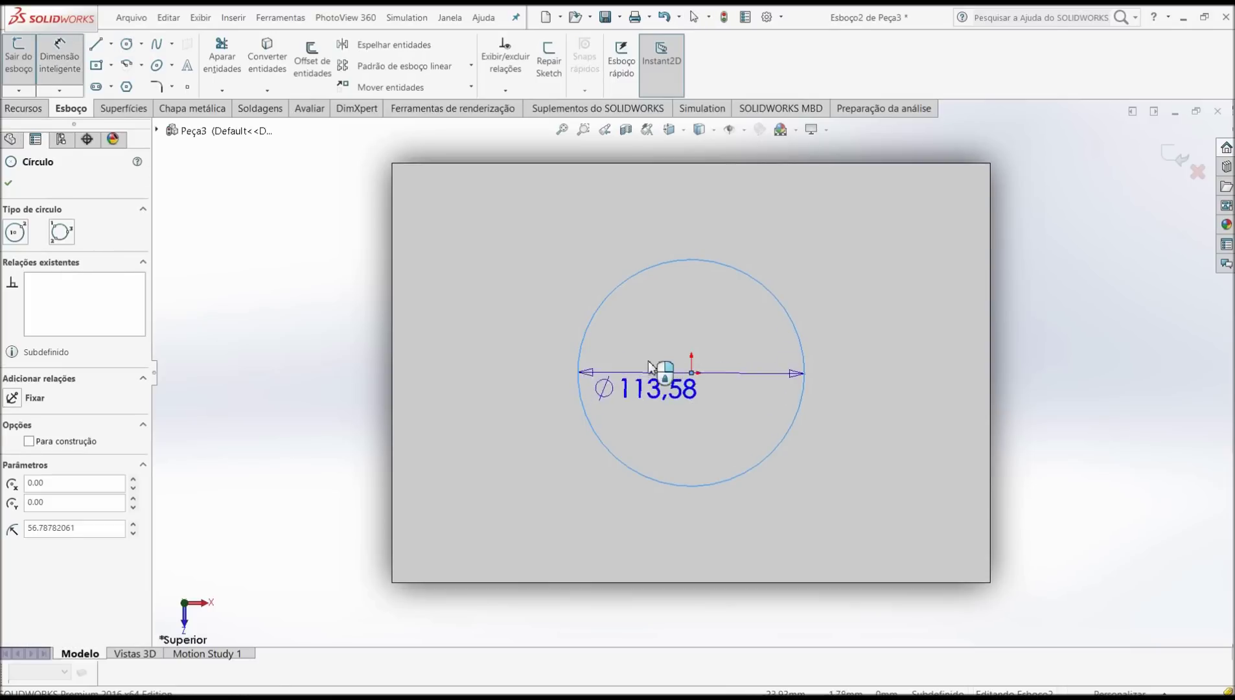
click(720, 433)
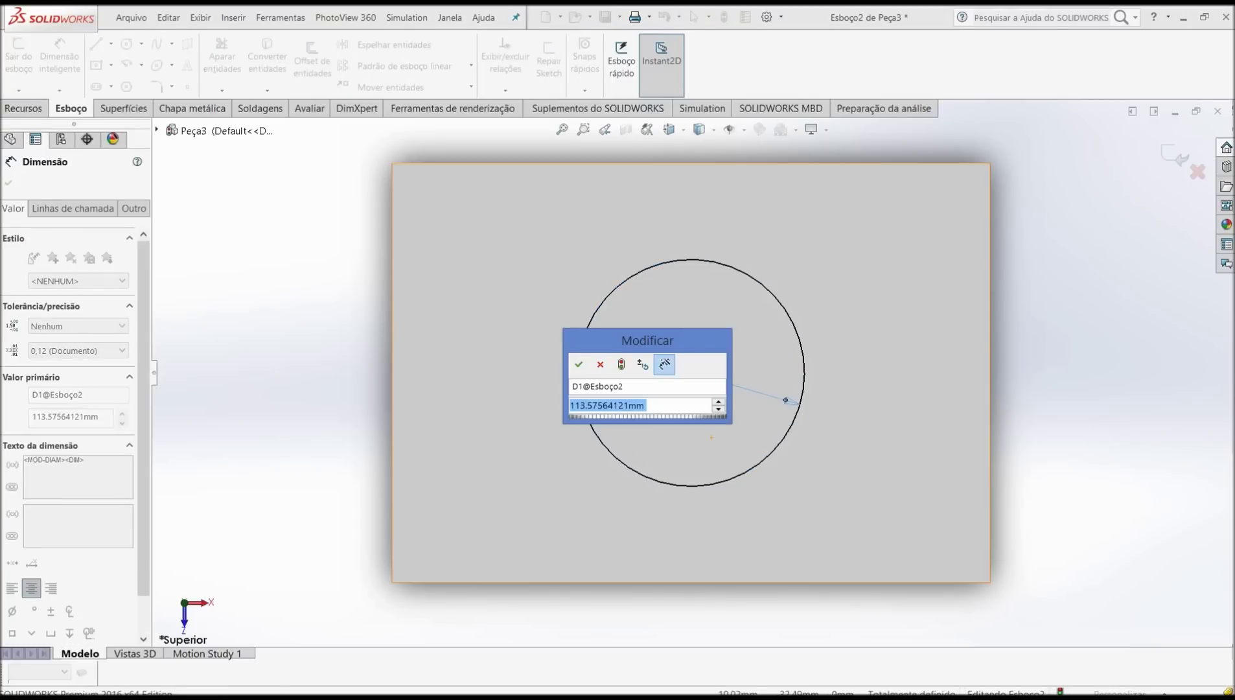
text(100)
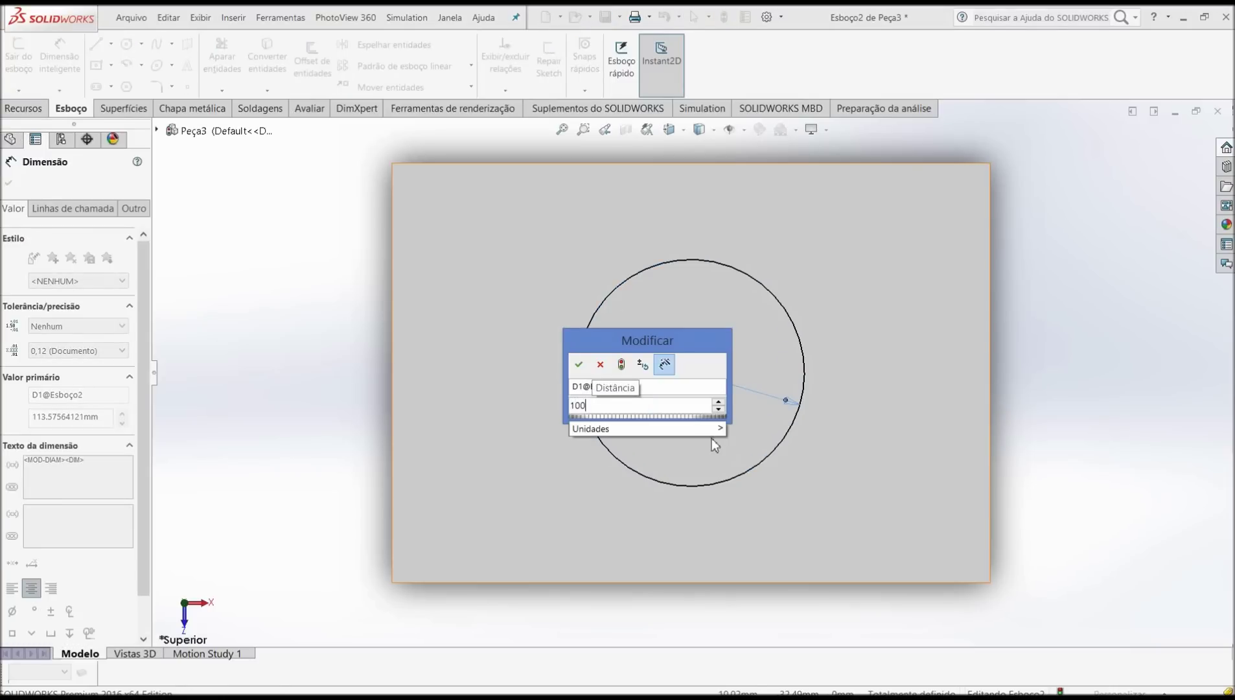
key(Return)
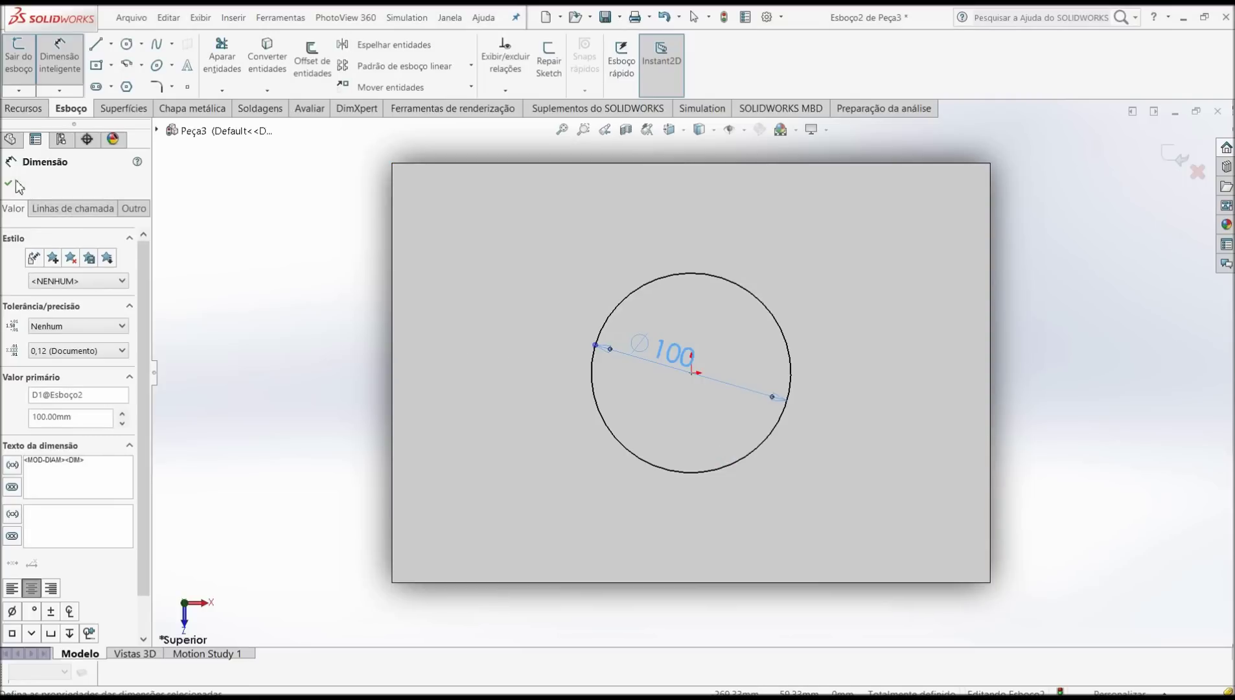
click(8, 183)
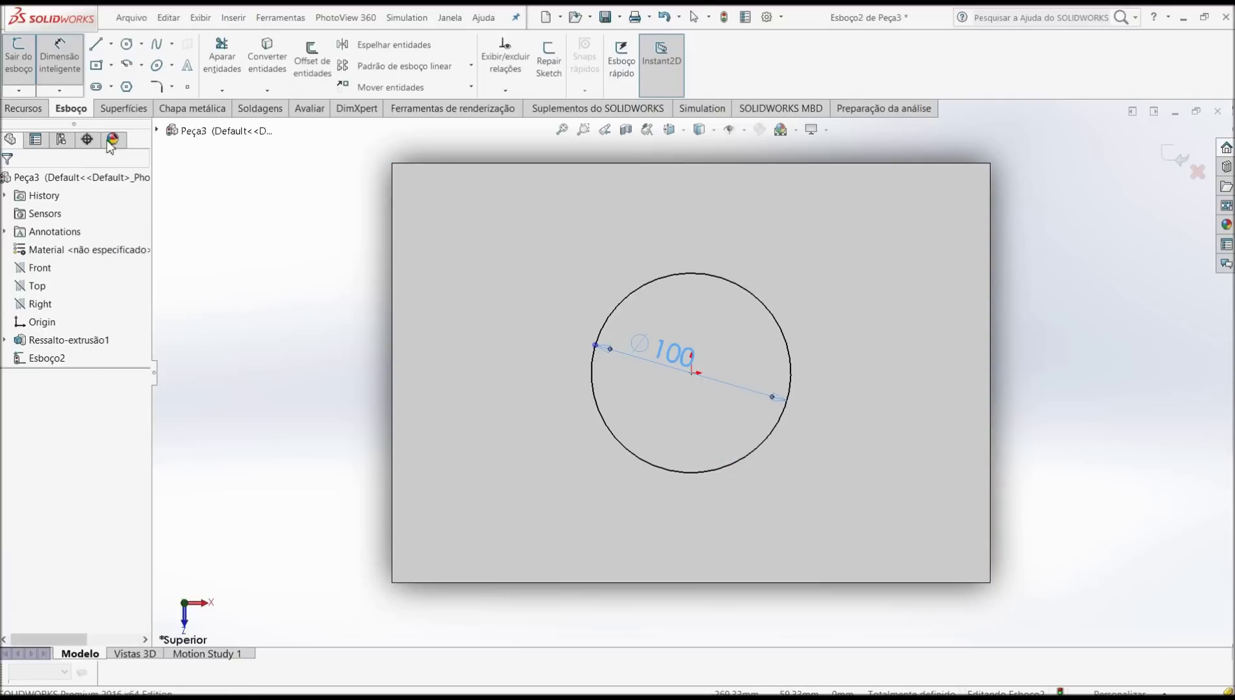
In isometric view, cut the 100 circle through the block with a Mid Plane extruded cut.
click(669, 129)
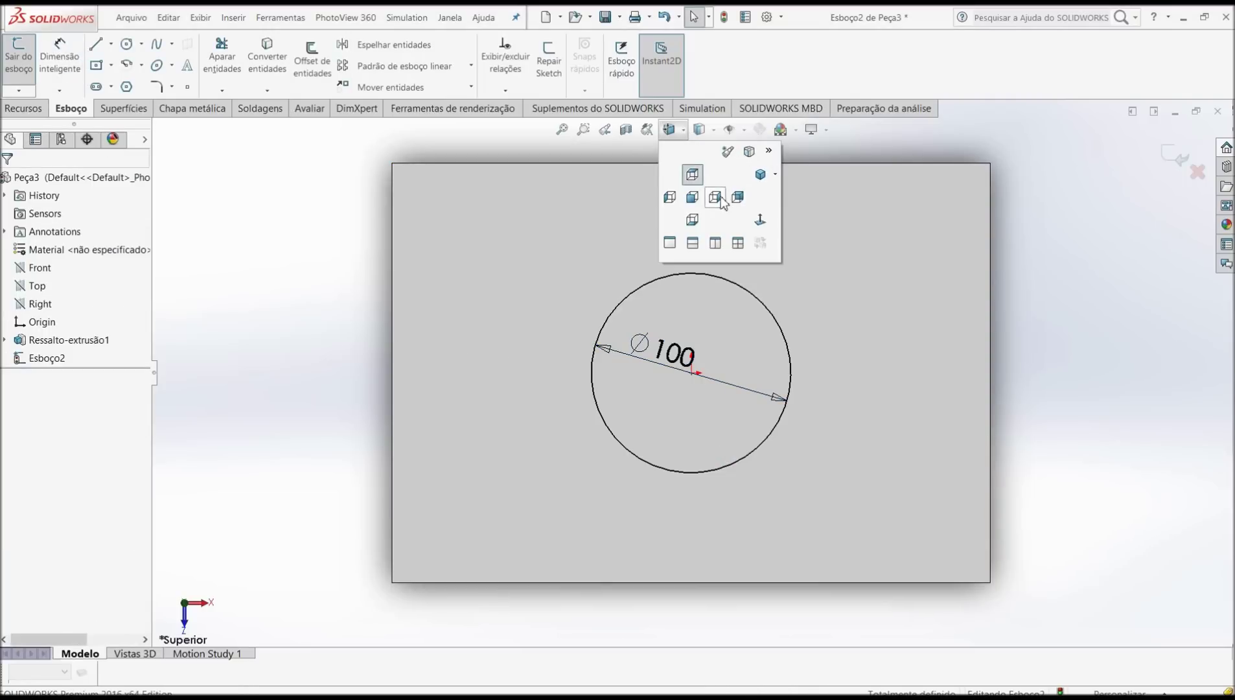
click(760, 173)
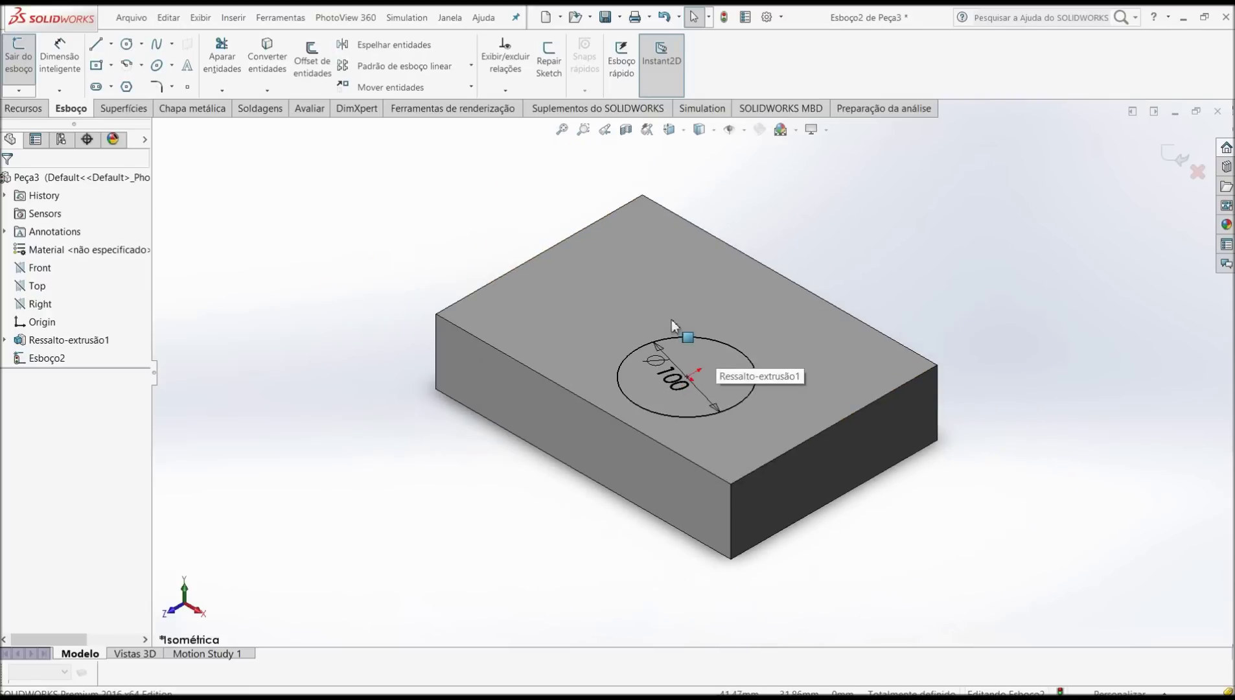
click(23, 108)
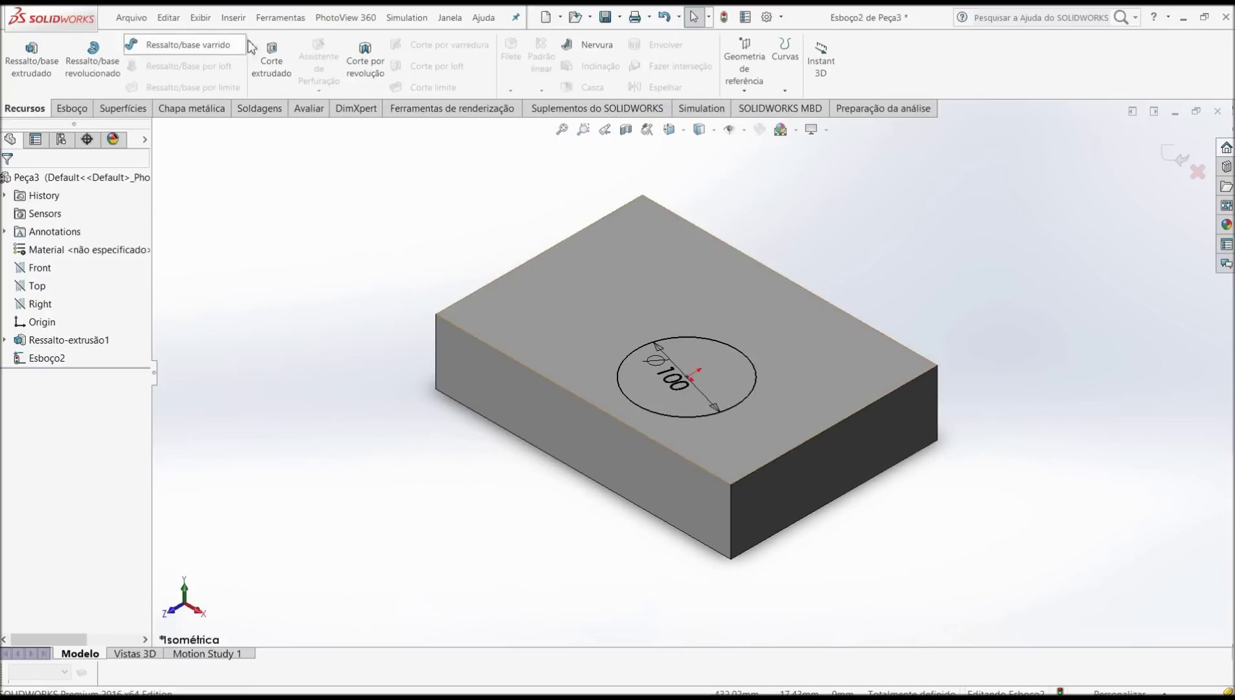
click(271, 58)
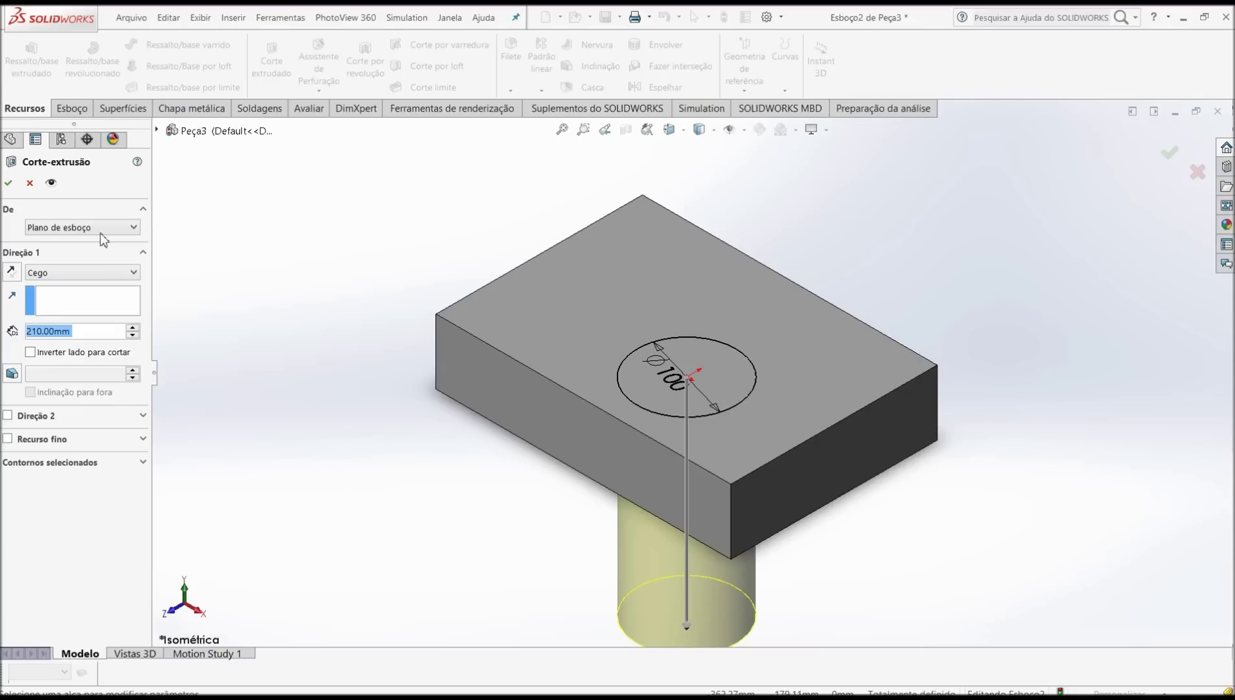
click(86, 274)
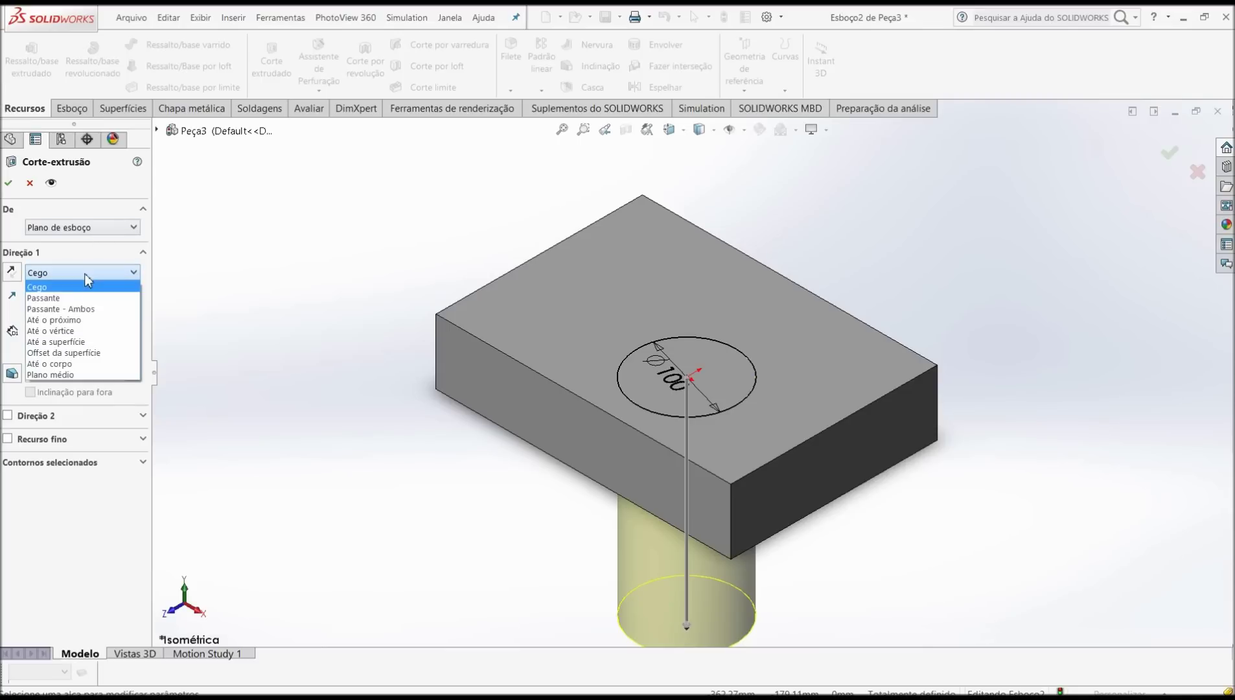
click(56, 376)
click(10, 184)
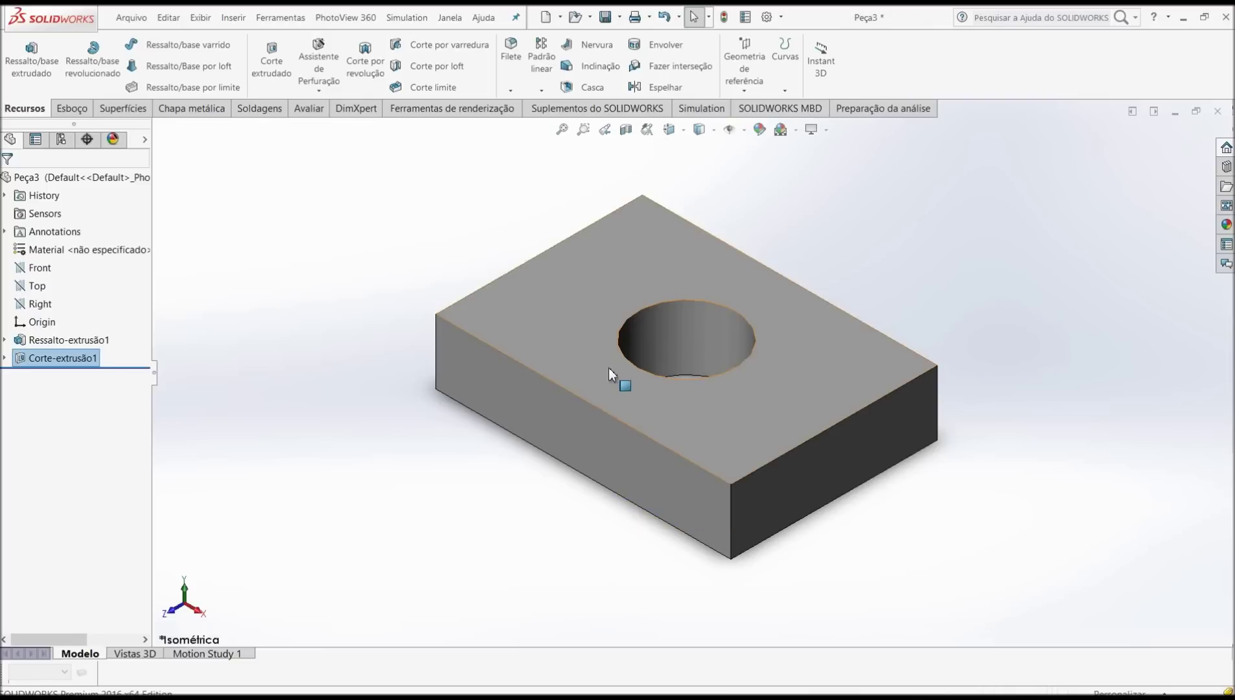
scroll(801, 371, down, 2)
scroll(604, 277, down, 2)
scroll(606, 288, up, 2)
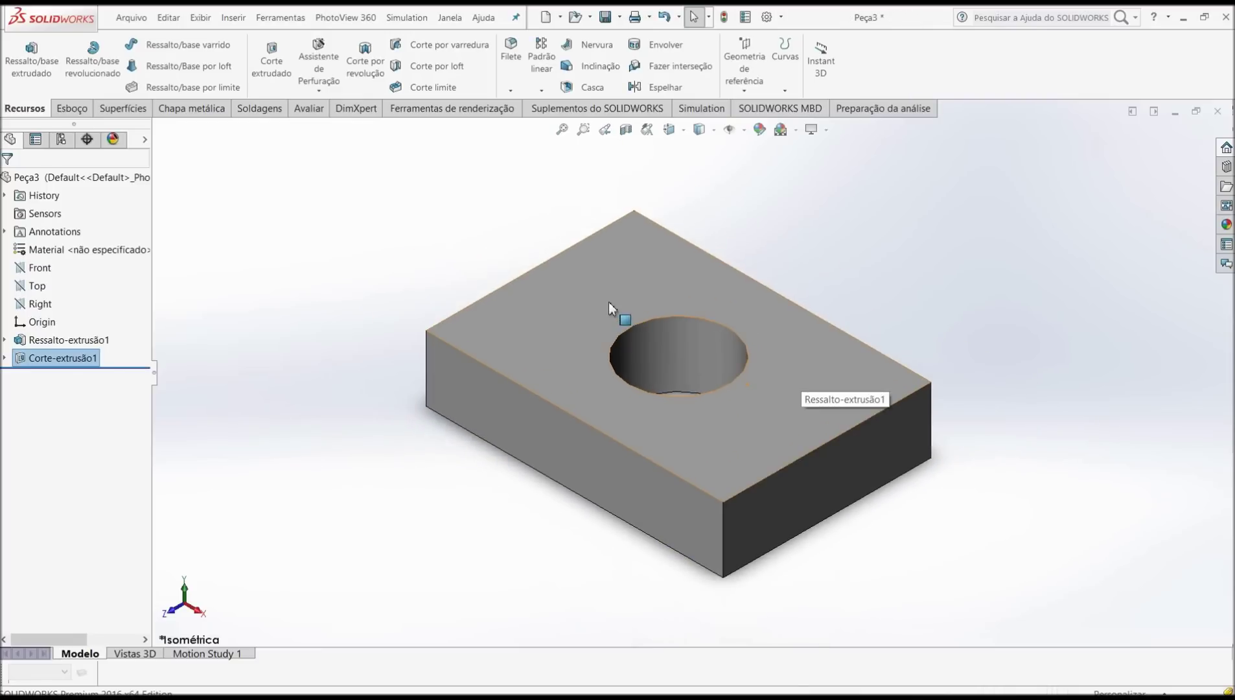
scroll(707, 445, down, 1)
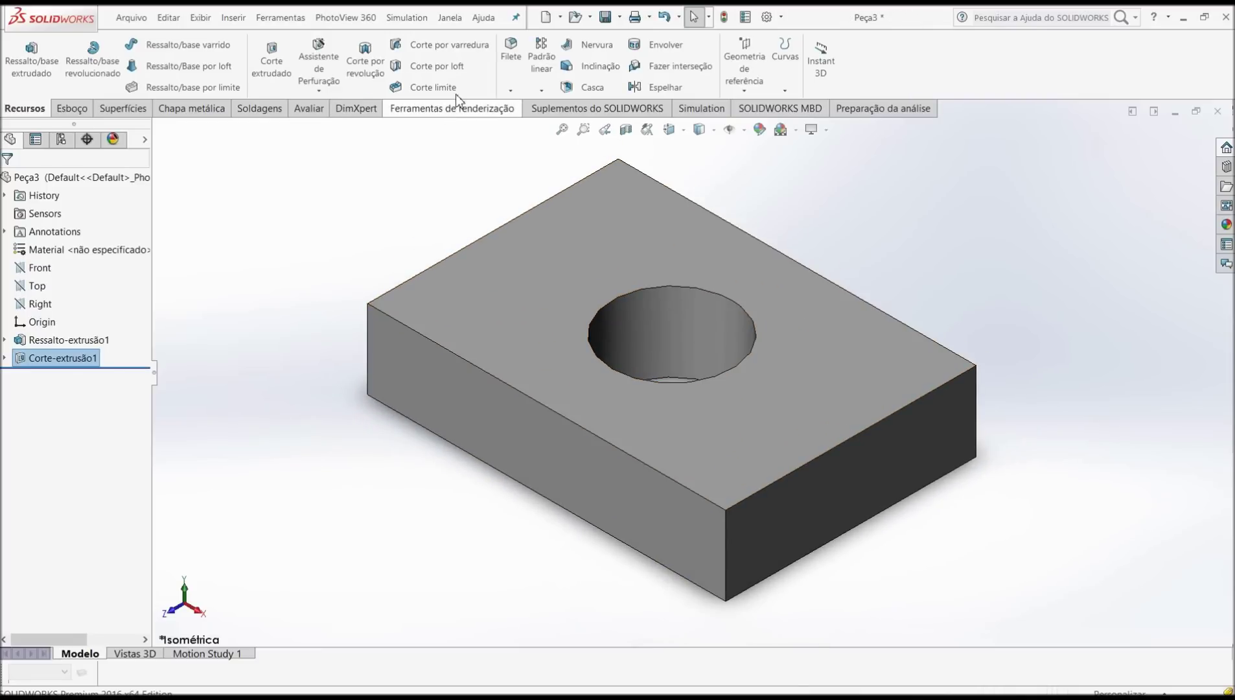
Fillet the block's four top outer edges with a 20 mm radius.
click(508, 72)
click(507, 383)
click(448, 258)
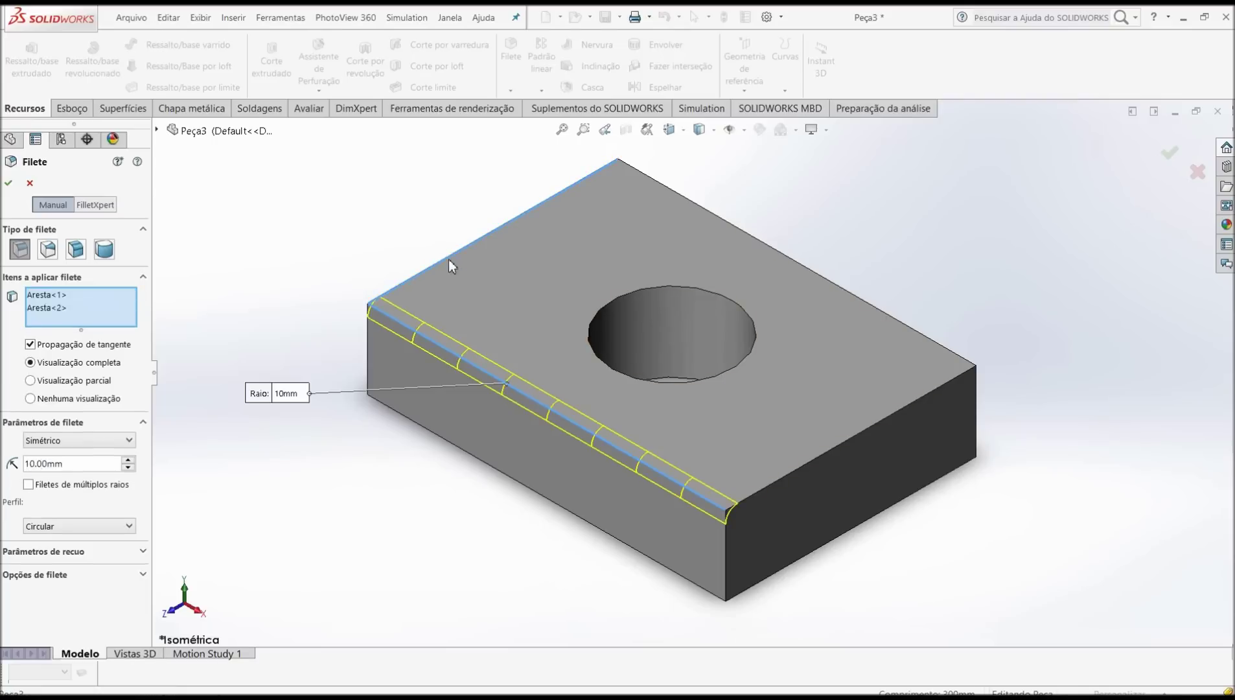
click(716, 219)
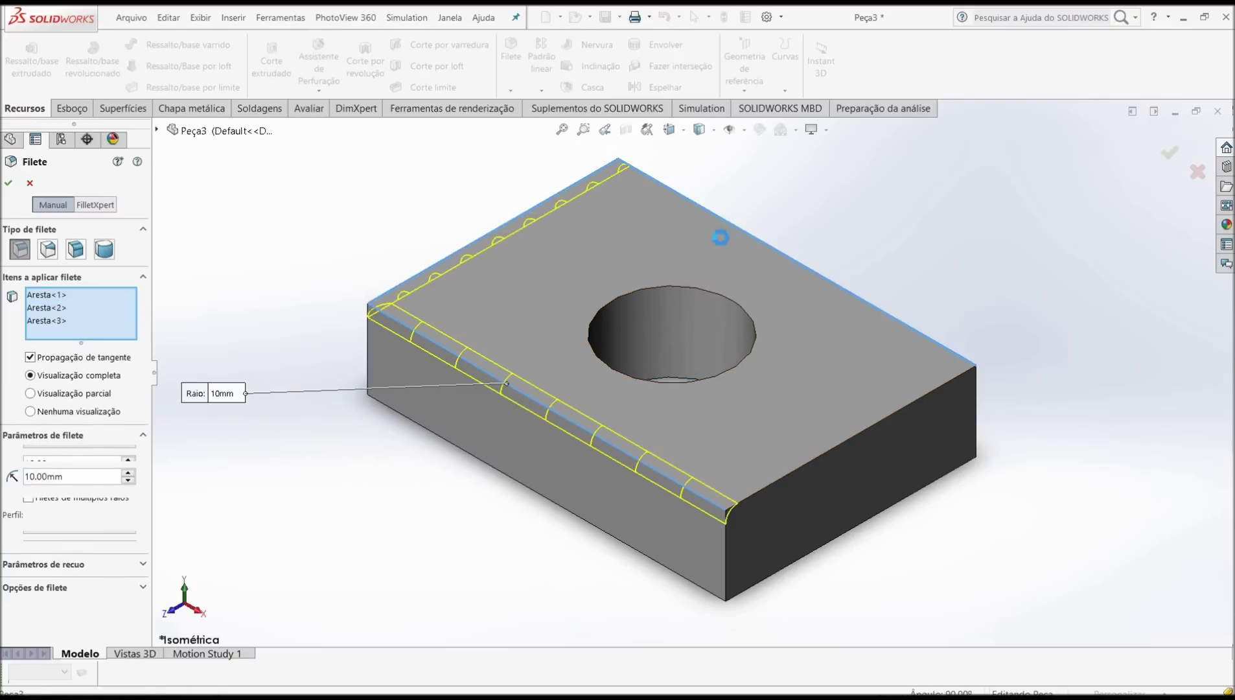
click(798, 468)
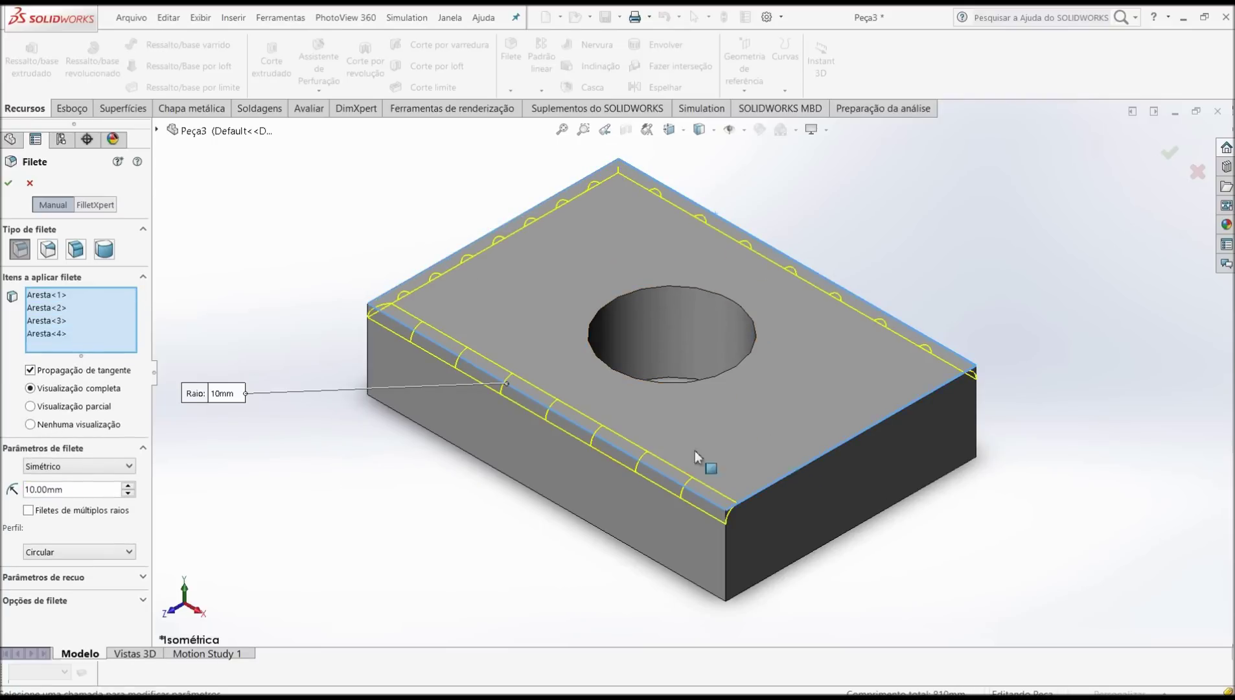
text(20)
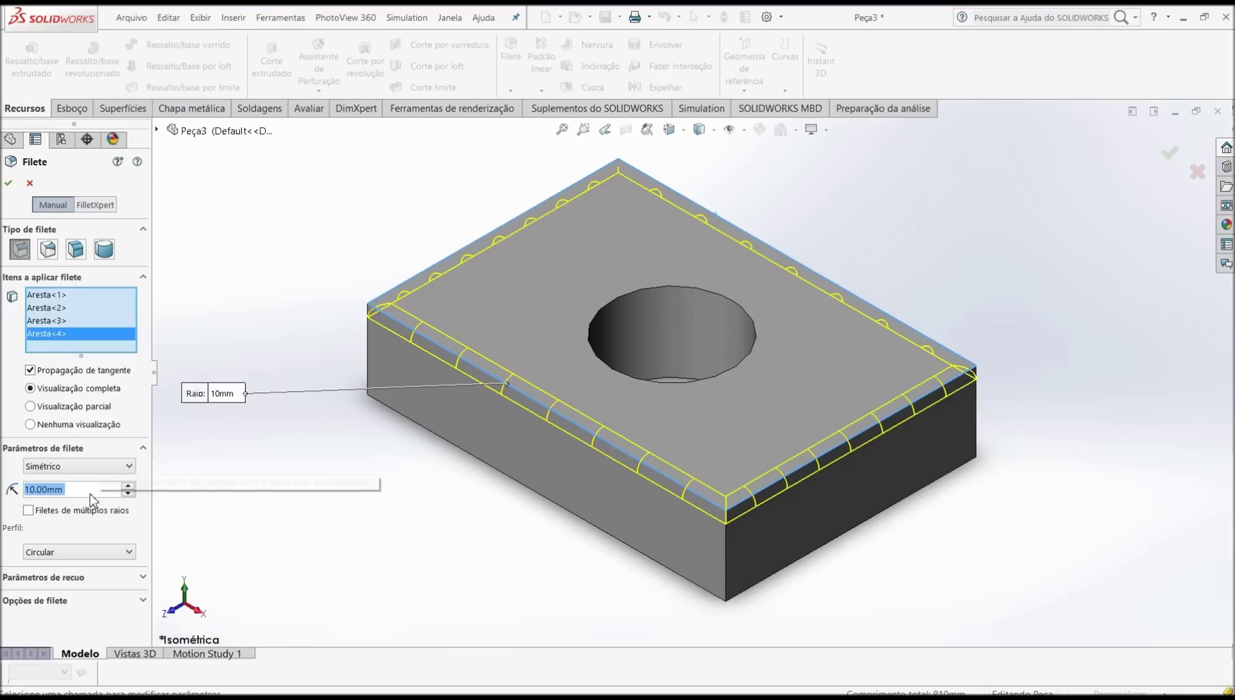
key(Return)
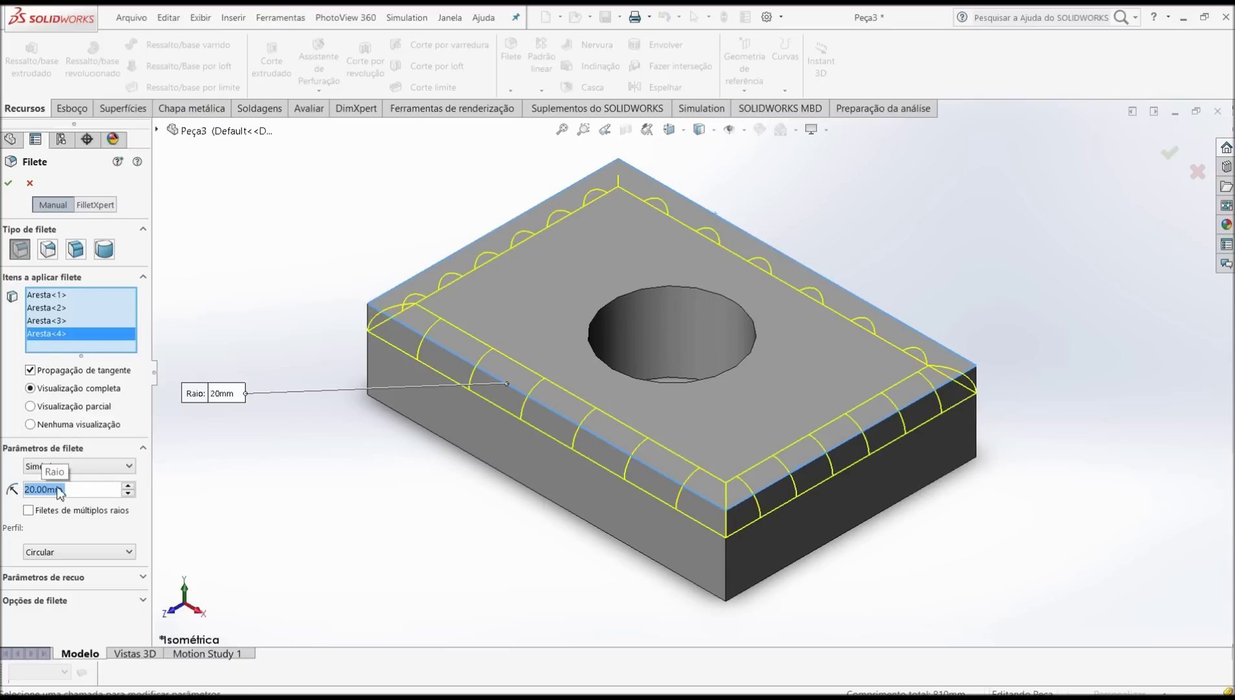
click(10, 183)
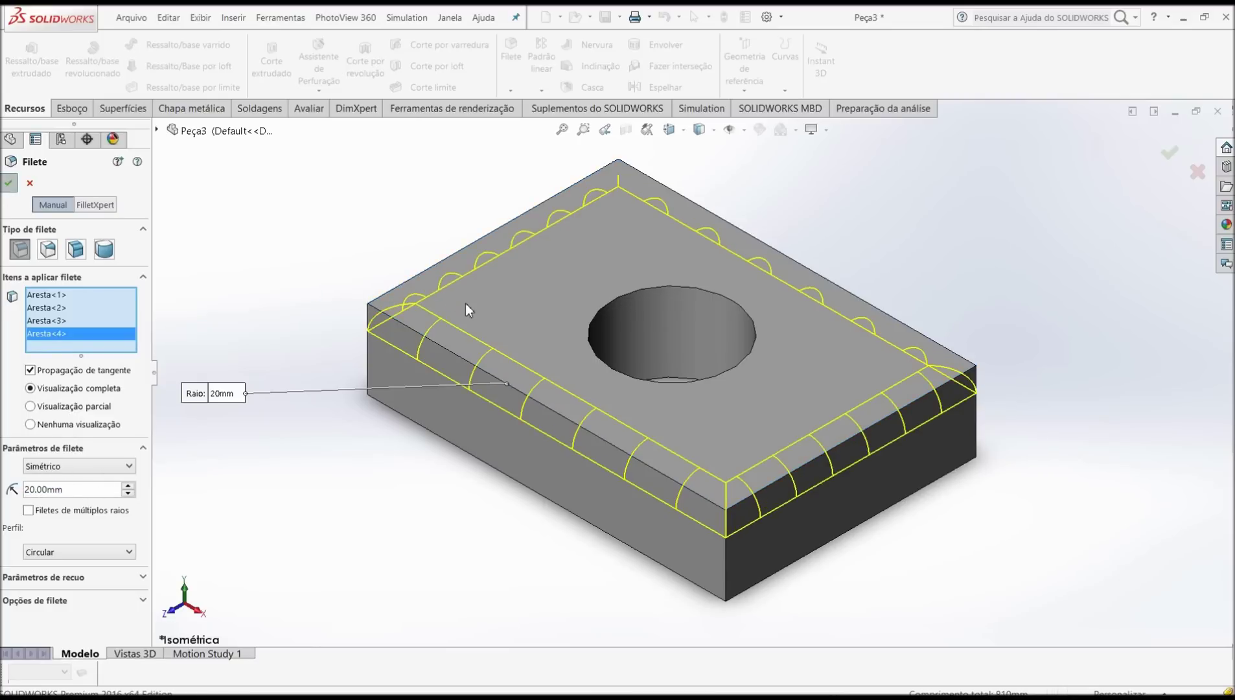
Fillet the hole's top rim with a 10 mm radius.
click(511, 52)
click(633, 295)
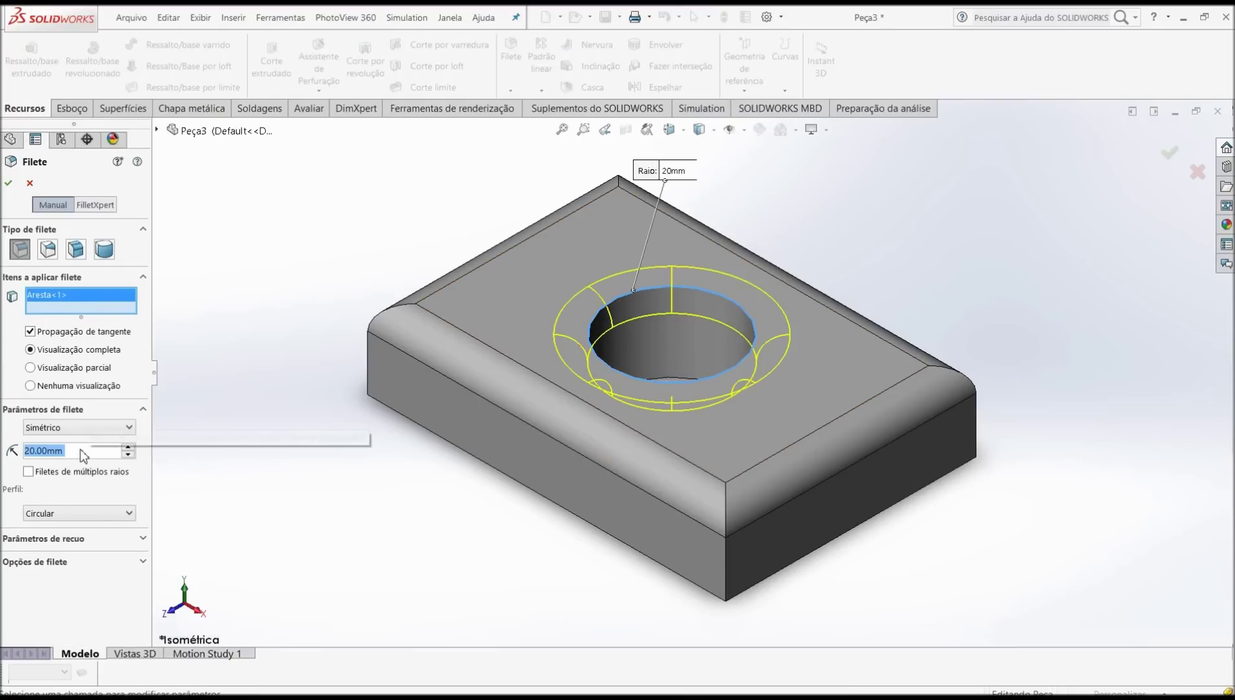
text(10)
key(Return)
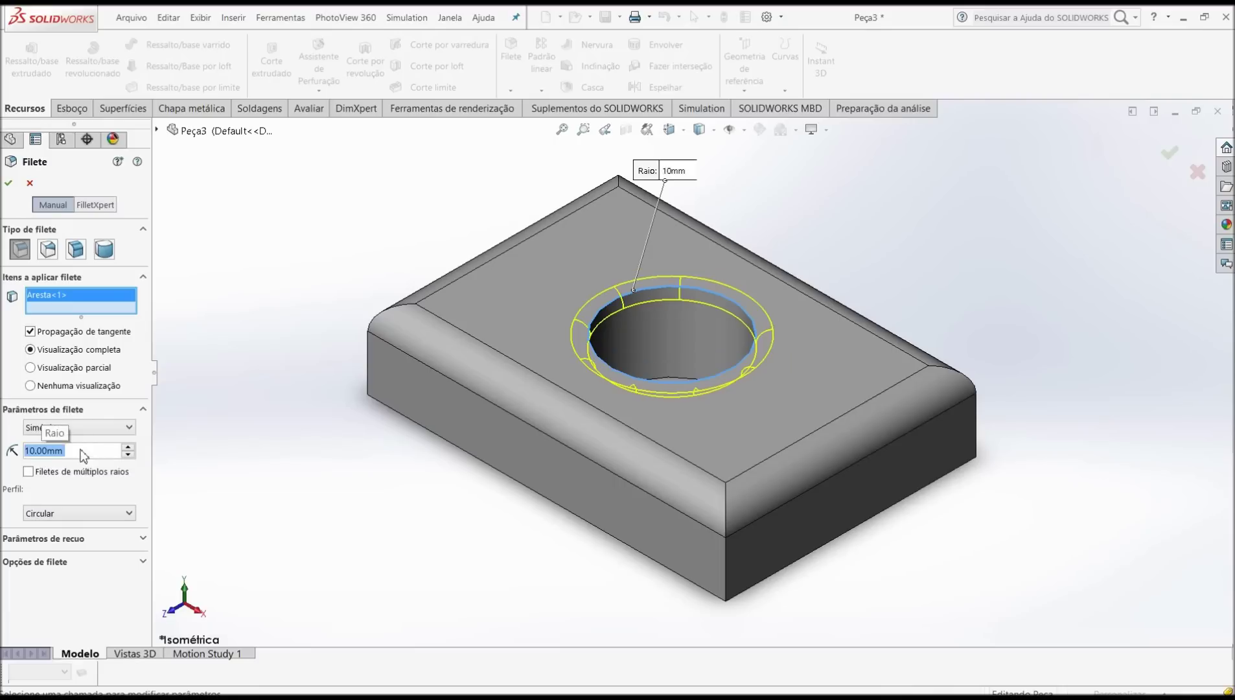
click(8, 182)
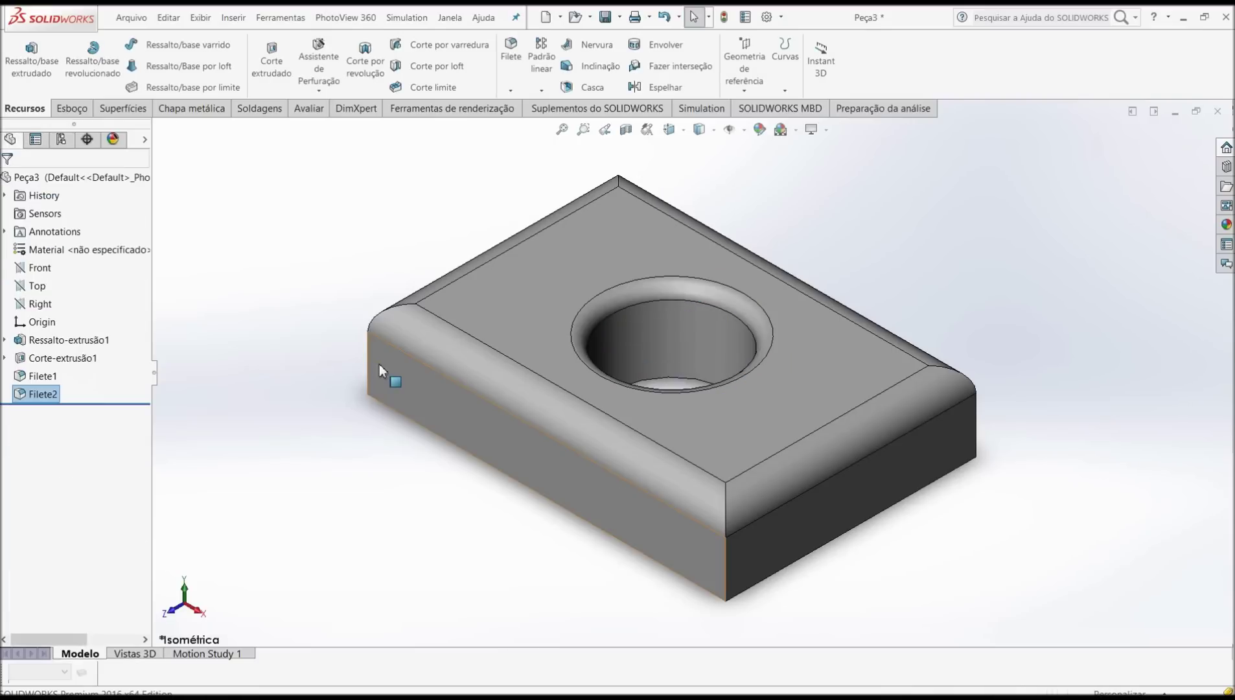
key(f)
scroll(648, 402, down, 2)
scroll(806, 409, up, 1)
scroll(806, 408, down, 1)
scroll(770, 306, up, 1)
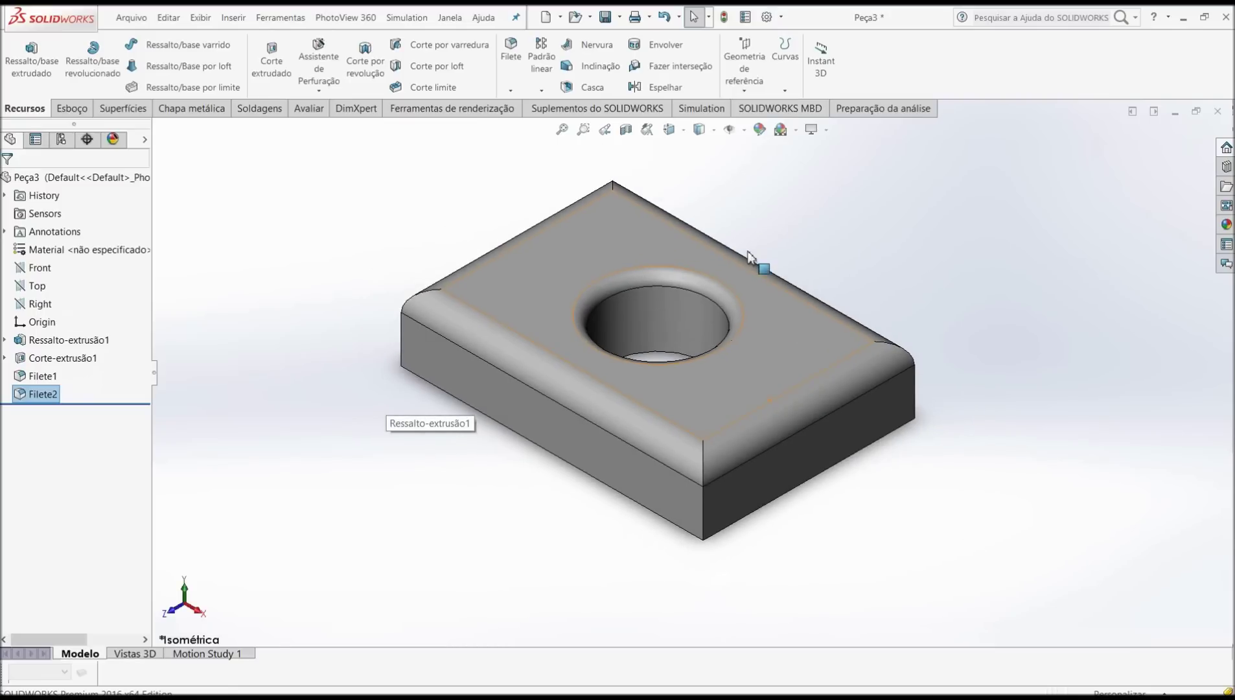
scroll(745, 239, down, 1)
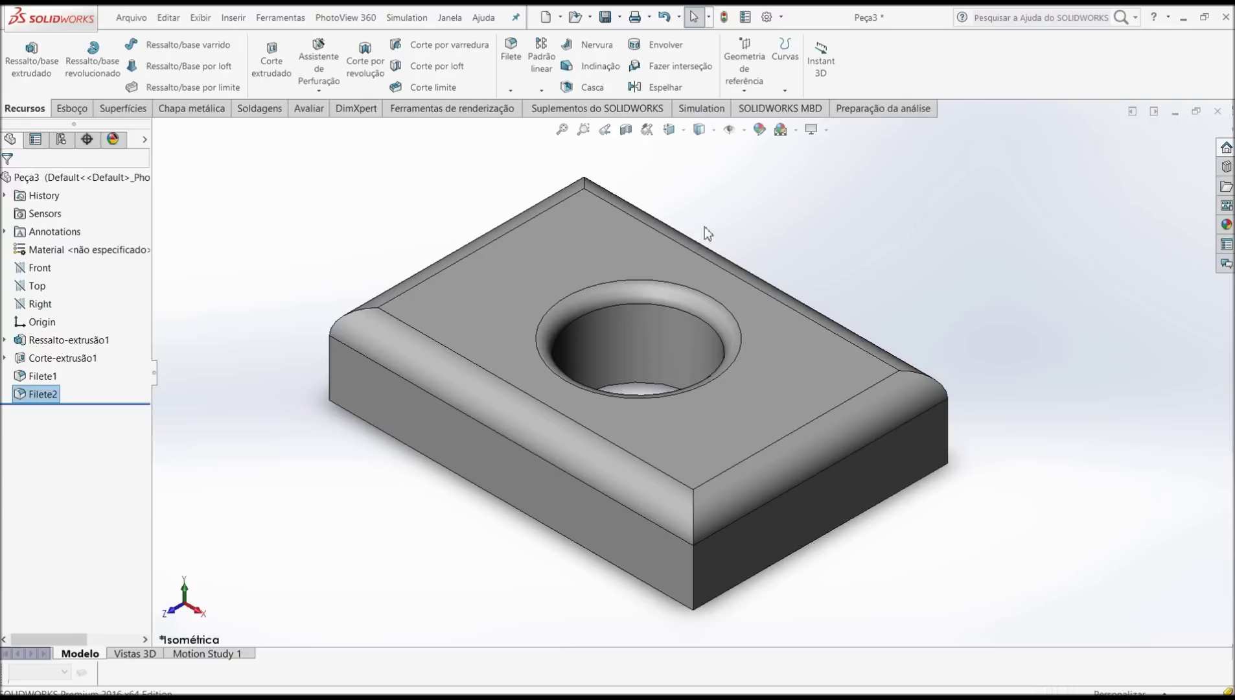
scroll(747, 379, up, 1)
mouse_move(747, 379)
middle_down()
mouse_move(739, 490)
mouse_move(800, 457)
mouse_move(661, 391)
mouse_move(805, 333)
mouse_move(664, 349)
mouse_move(739, 391)
mouse_move(771, 385)
mouse_move(761, 379)
middle_up()
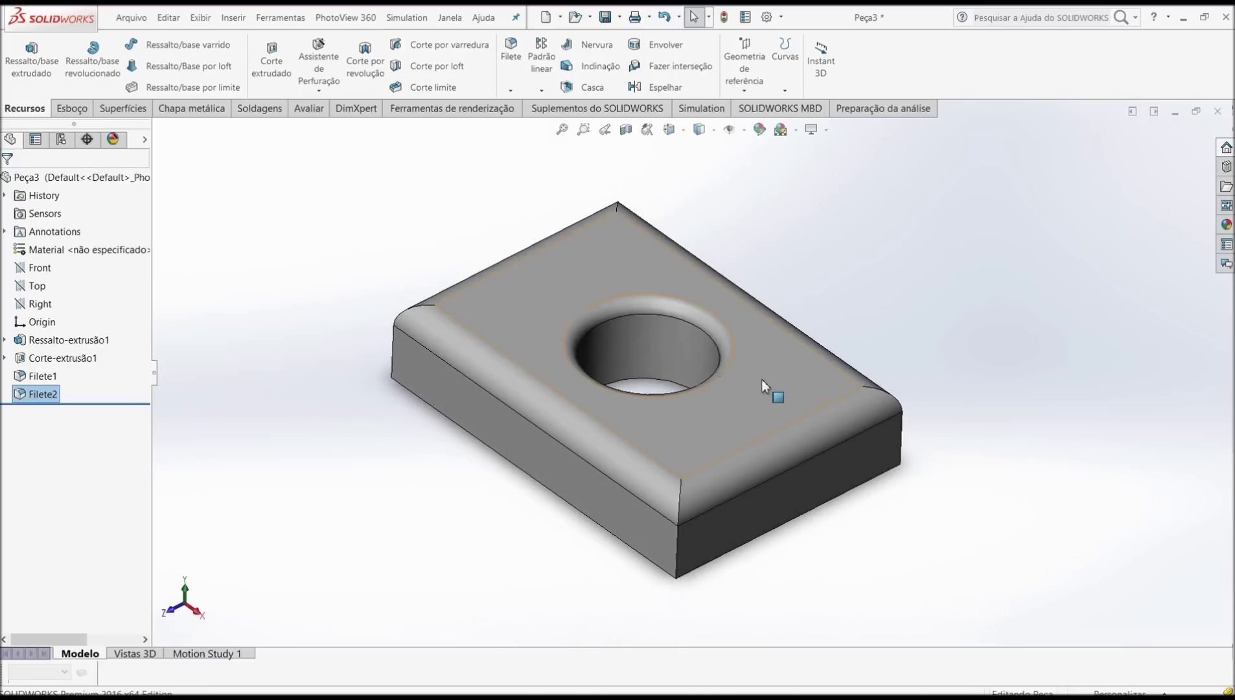
scroll(808, 428, down, 1)
scroll(809, 425, up, 2)
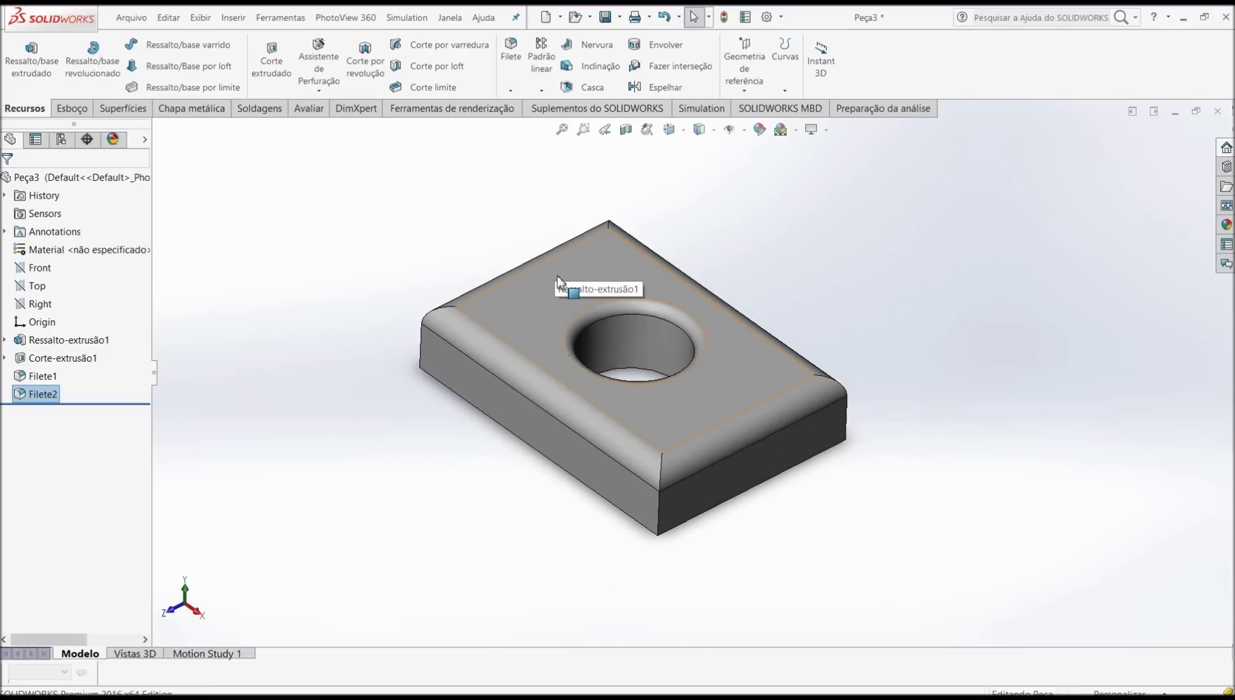
scroll(558, 275, down, 1)
scroll(794, 480, down, 2)
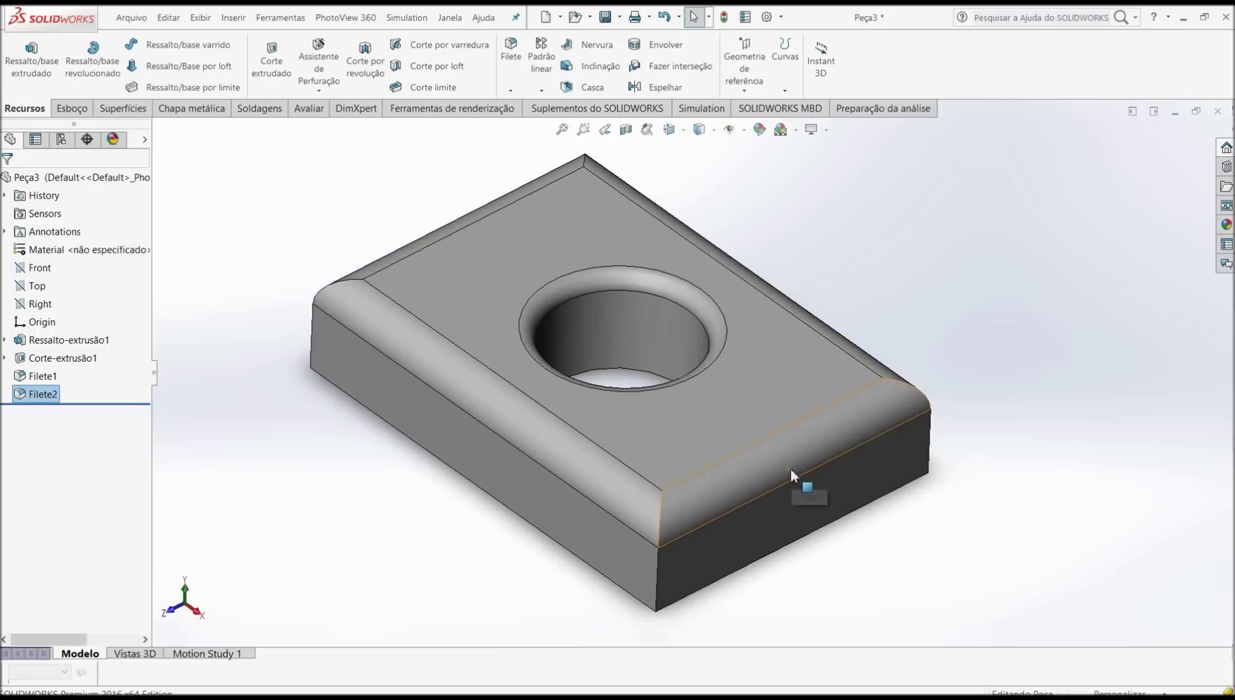
scroll(794, 441, up, 2)
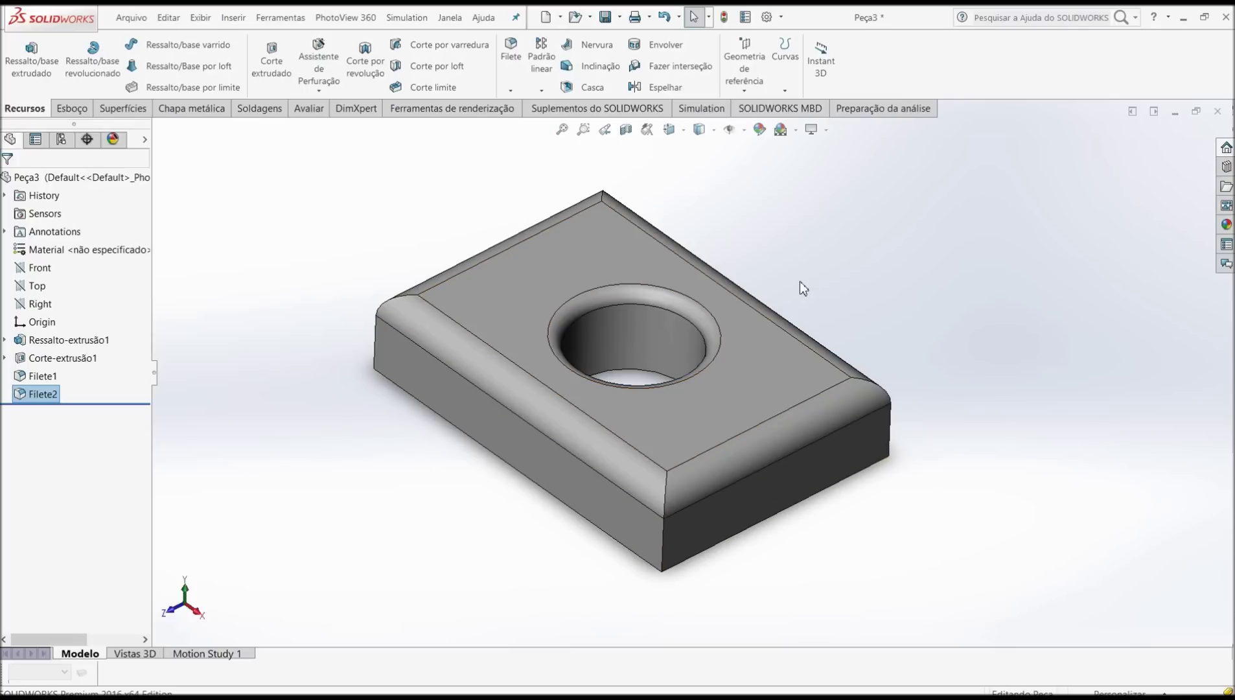
Start a surface flatten and select the top face, four rounded edge faces and the hole rim.
click(140, 109)
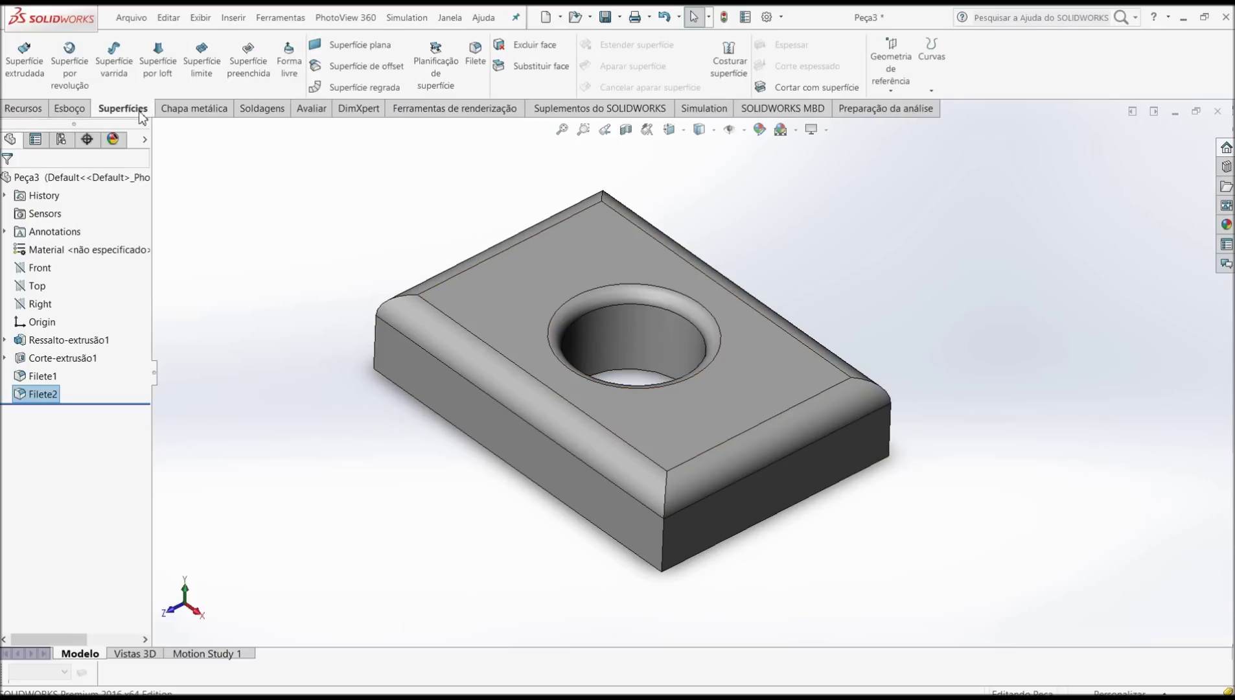
click(434, 79)
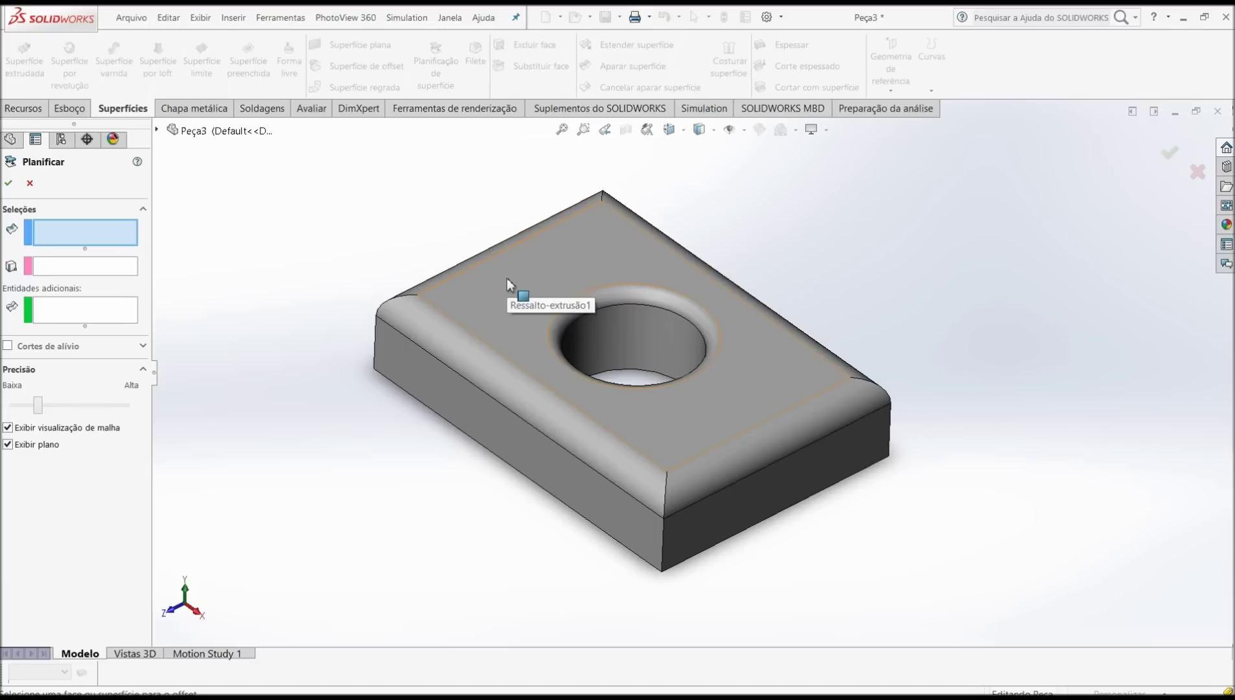
click(481, 295)
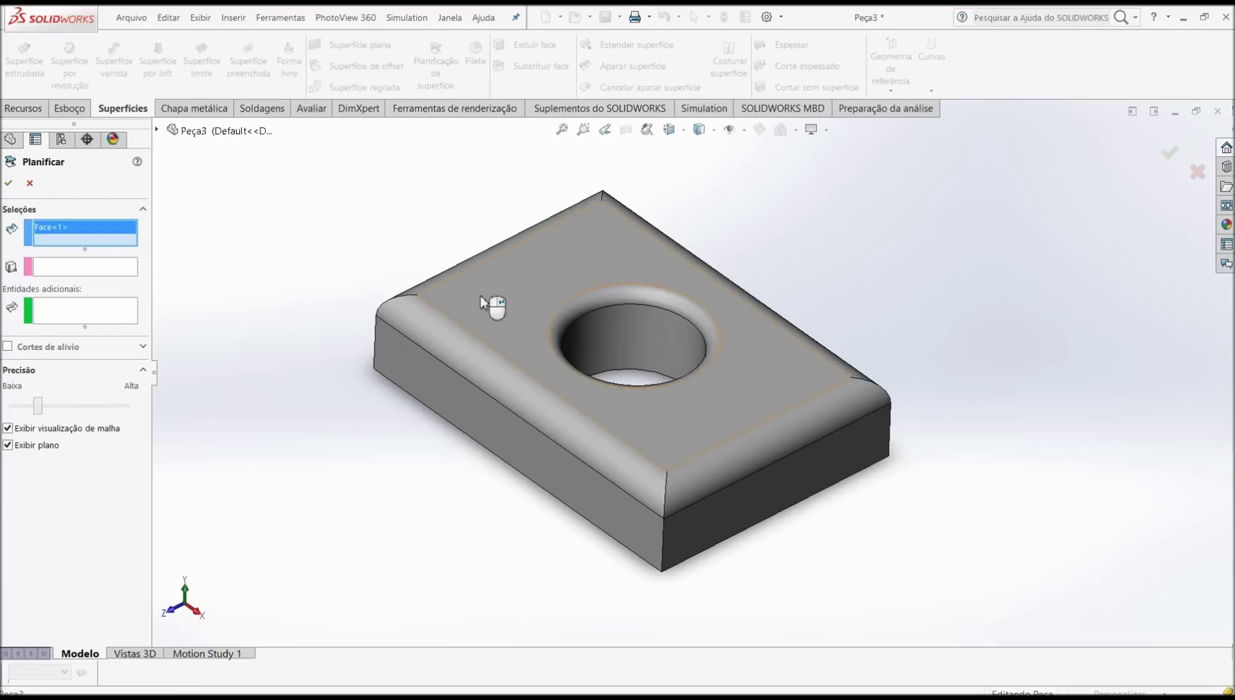
click(442, 336)
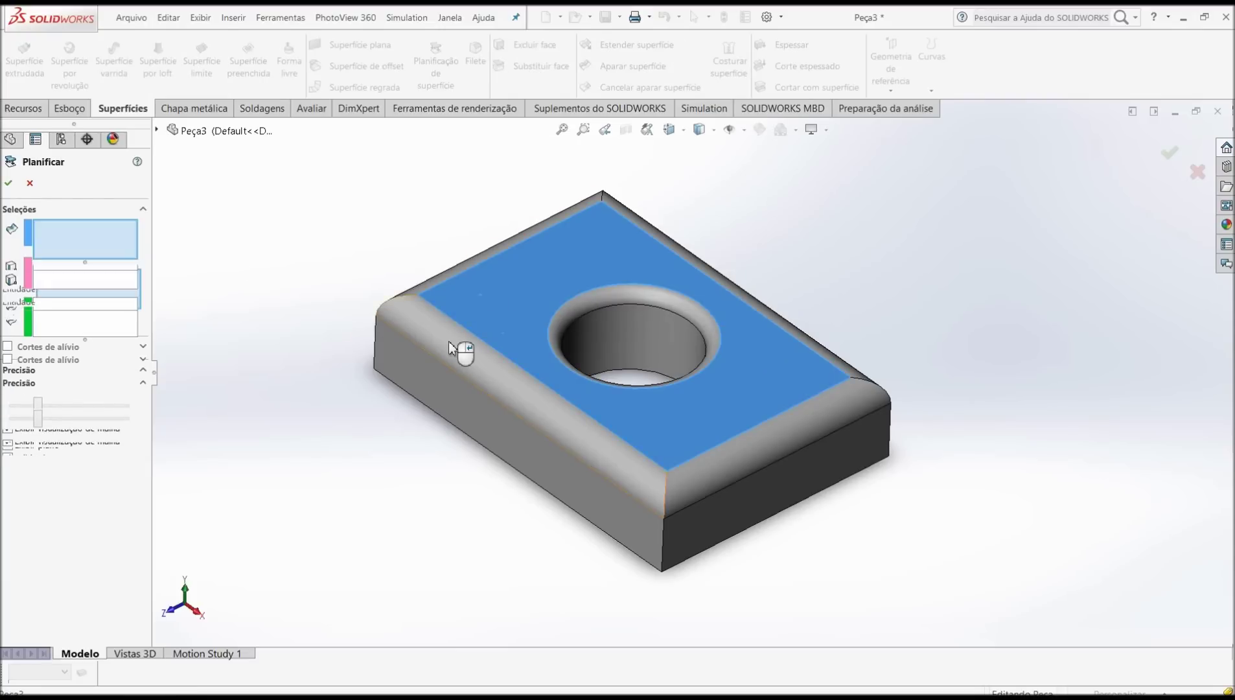
click(723, 475)
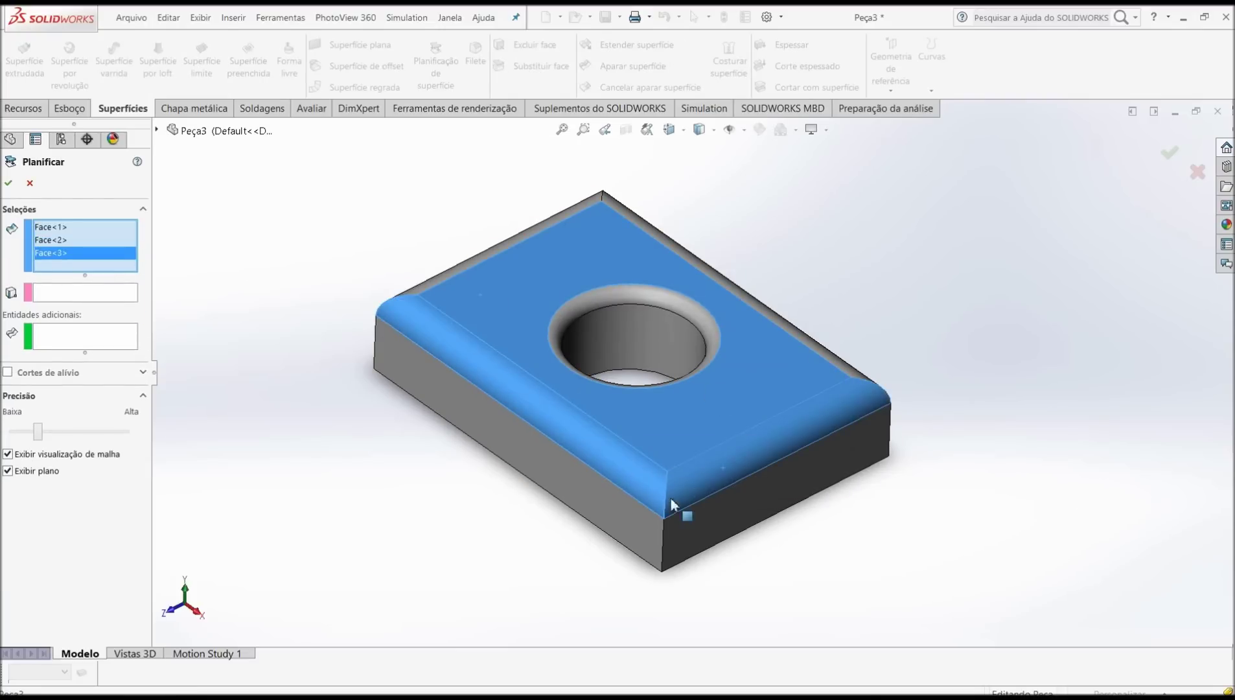
middle_drag(805, 282, 778, 352)
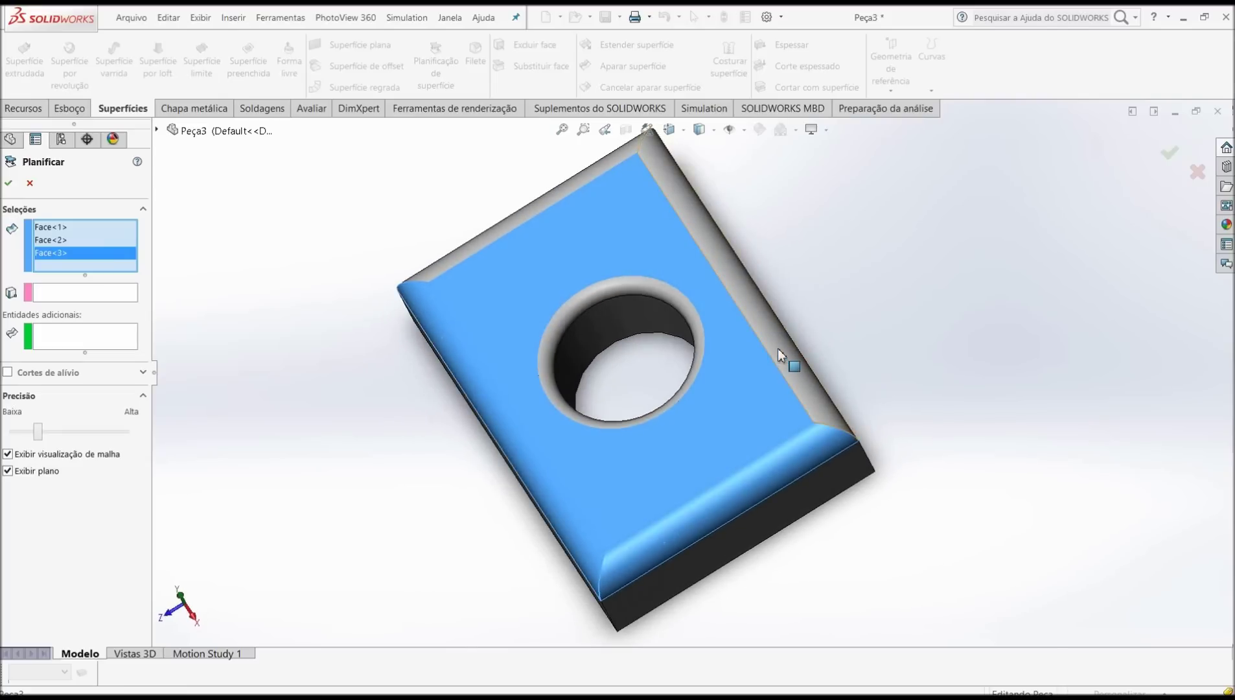
click(779, 345)
middle_drag(856, 358, 527, 232)
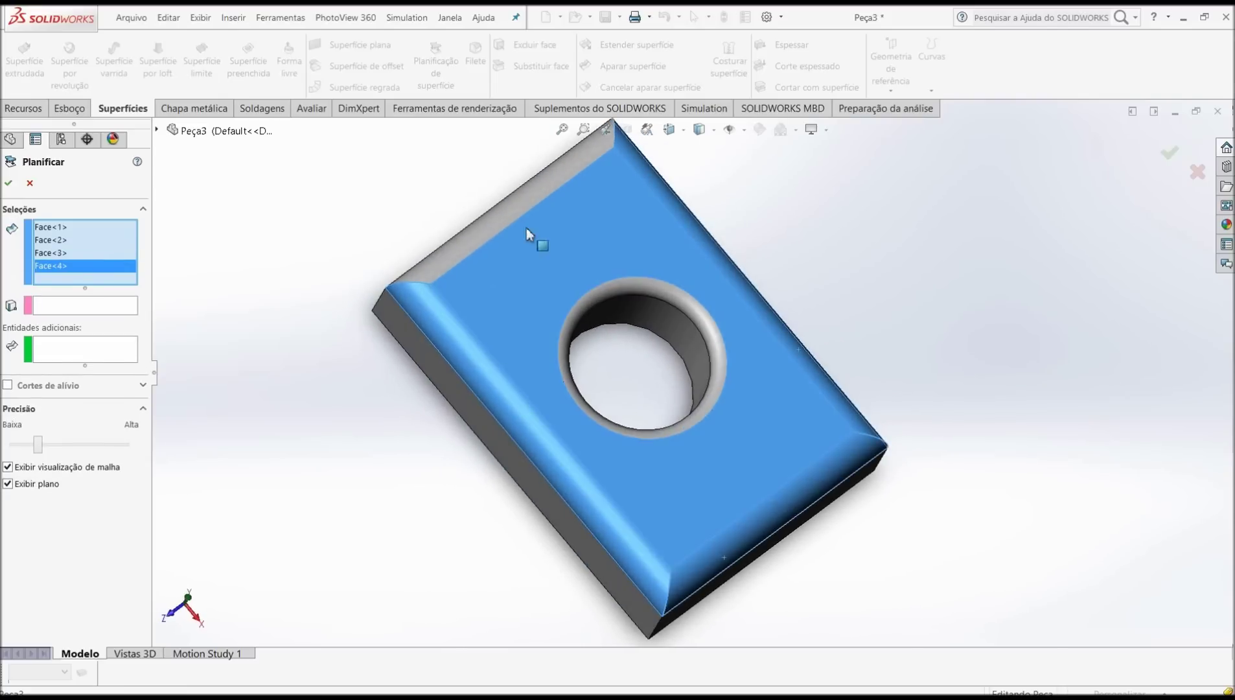
click(475, 241)
middle_drag(332, 390, 373, 326)
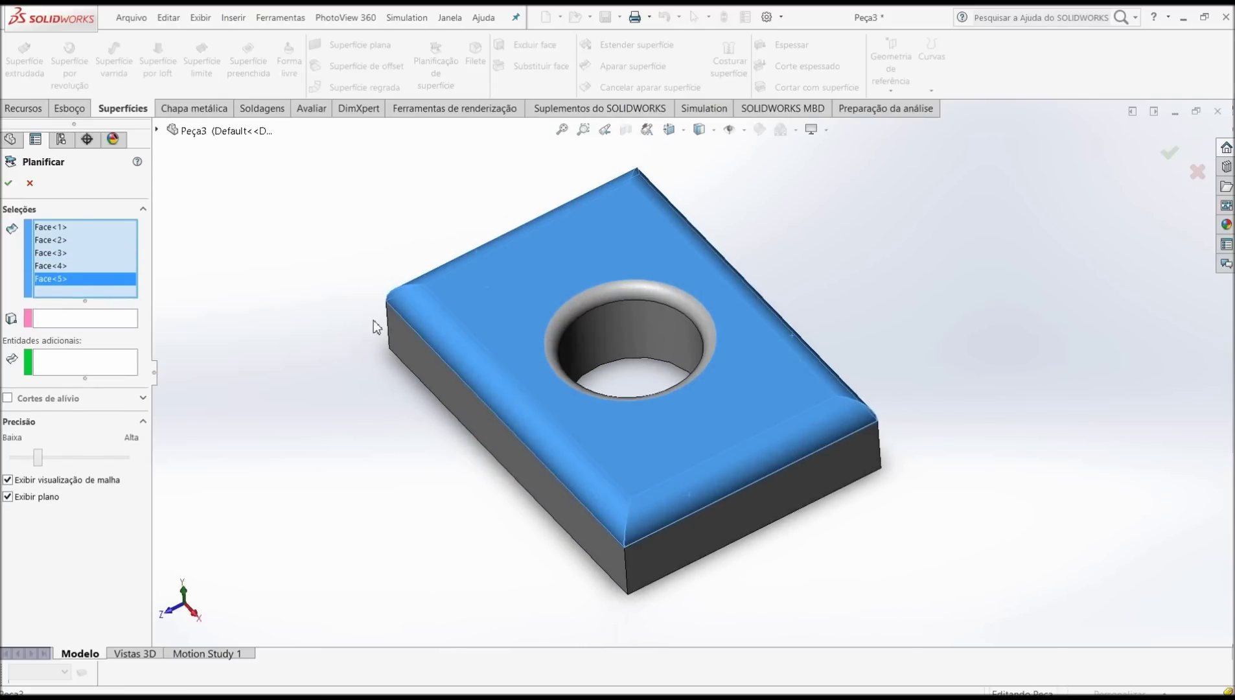
click(592, 301)
middle_drag(345, 515, 357, 507)
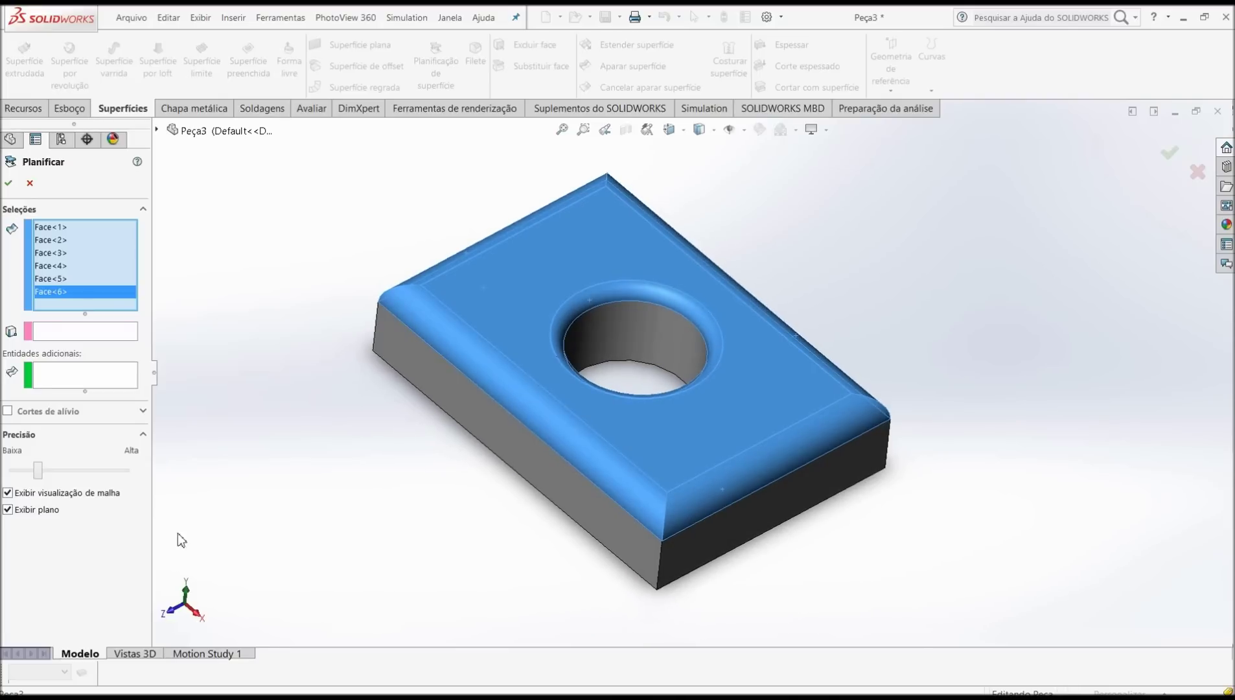
Fix the flatten at the front bottom corner vertex and inspect the preview.
click(116, 333)
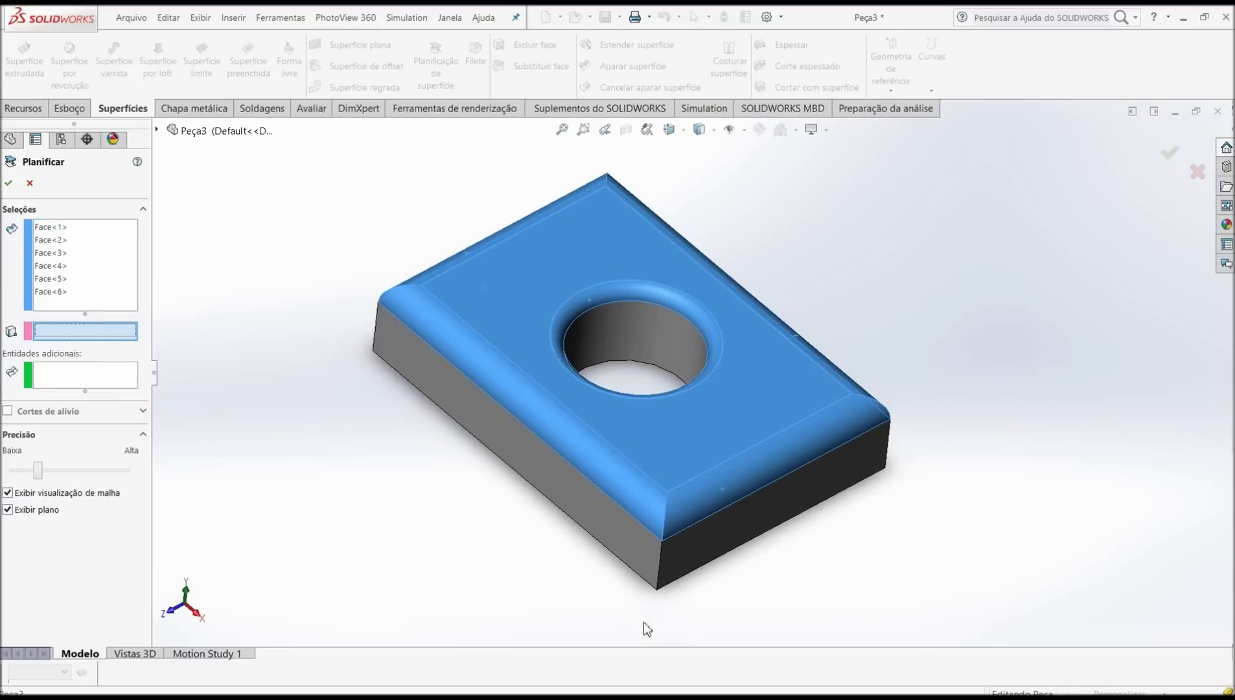
click(662, 541)
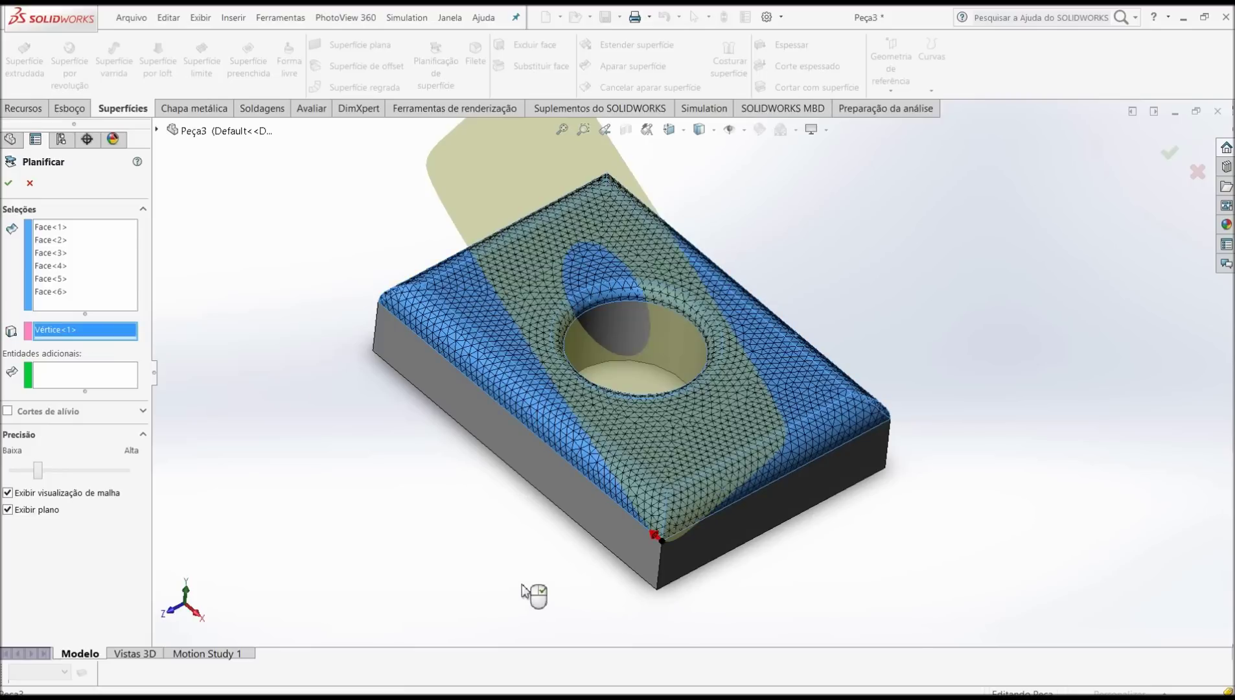
scroll(525, 577, up, 2)
mouse_move(516, 565)
middle_down()
mouse_move(516, 442)
mouse_move(412, 530)
mouse_move(361, 458)
mouse_move(554, 501)
mouse_move(489, 528)
mouse_move(578, 474)
mouse_move(507, 452)
mouse_move(520, 480)
middle_up()
scroll(548, 462, down, 2)
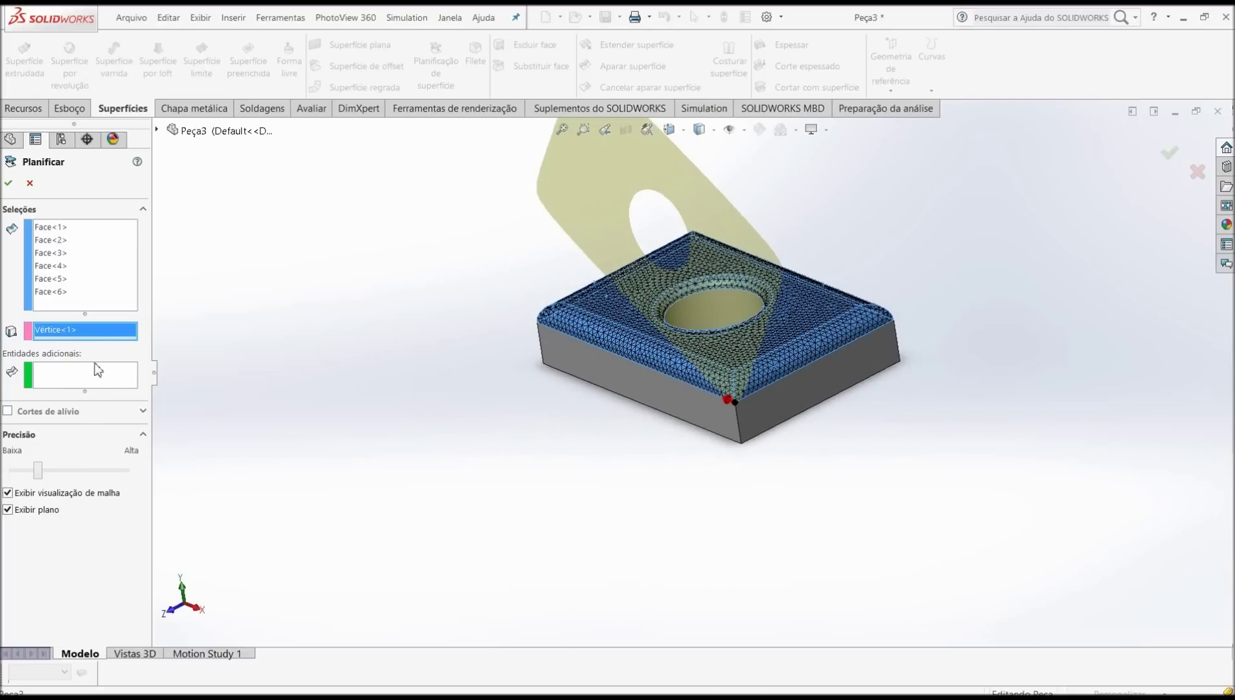
Add the remaining plate faces, review the flattened preview, then cancel the flatten.
click(88, 305)
click(792, 415)
mouse_move(739, 531)
middle_down()
mouse_move(642, 633)
mouse_move(637, 672)
middle_up()
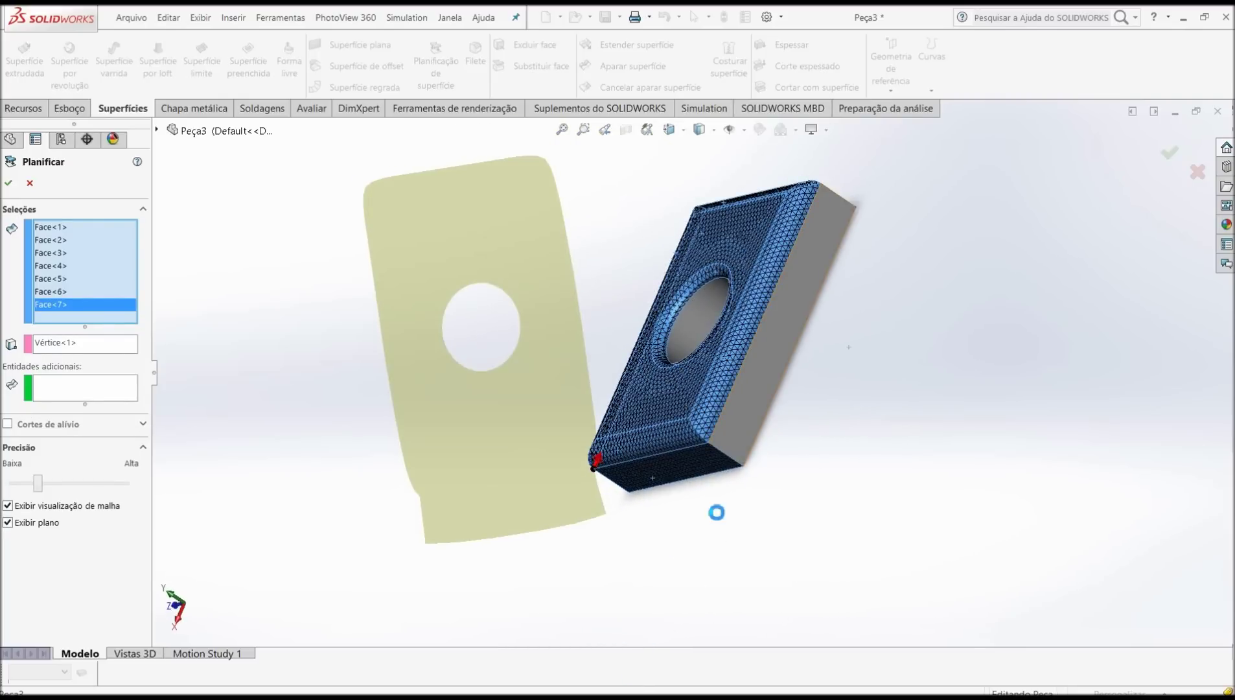
click(734, 455)
mouse_move(710, 550)
middle_down()
mouse_move(846, 546)
mouse_move(700, 459)
middle_up()
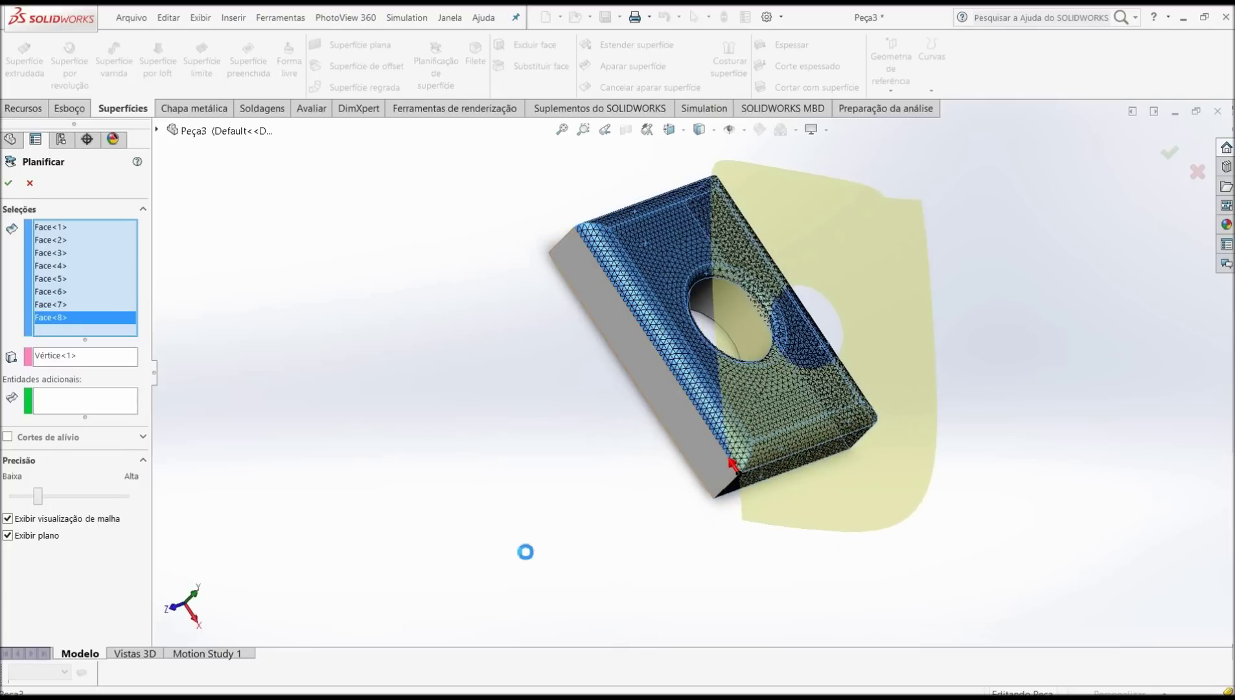
middle_drag(523, 545, 585, 663)
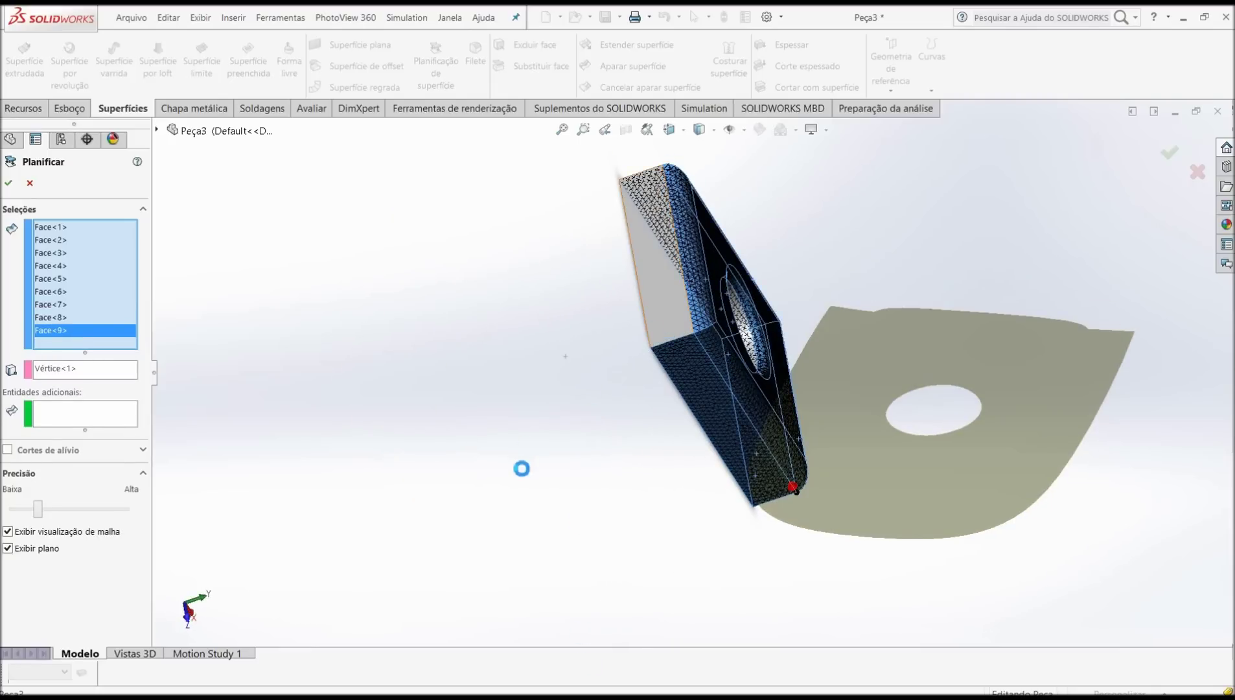
mouse_move(540, 532)
middle_down()
mouse_move(513, 551)
mouse_move(402, 433)
mouse_move(334, 465)
mouse_move(435, 457)
middle_up()
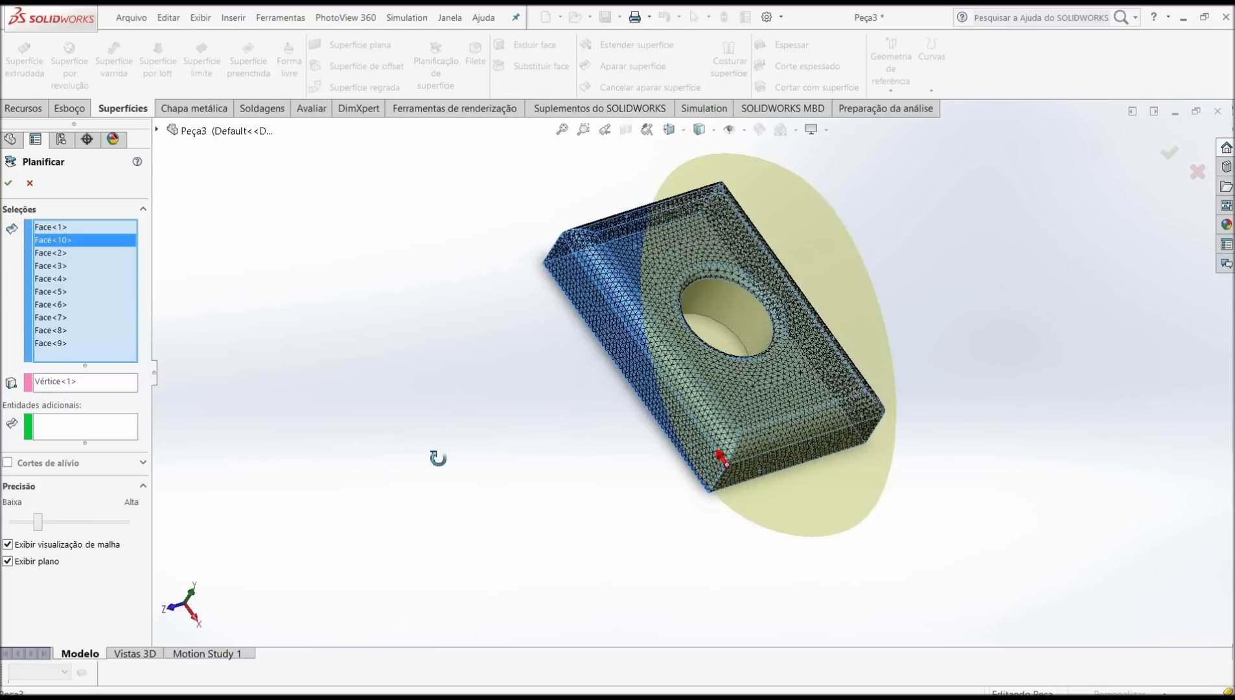
click(29, 184)
Start a new surface flatten with the plate's top face and the hole's rounded rim.
mouse_move(828, 386)
middle_down()
mouse_move(800, 319)
mouse_move(841, 359)
mouse_move(780, 360)
middle_up()
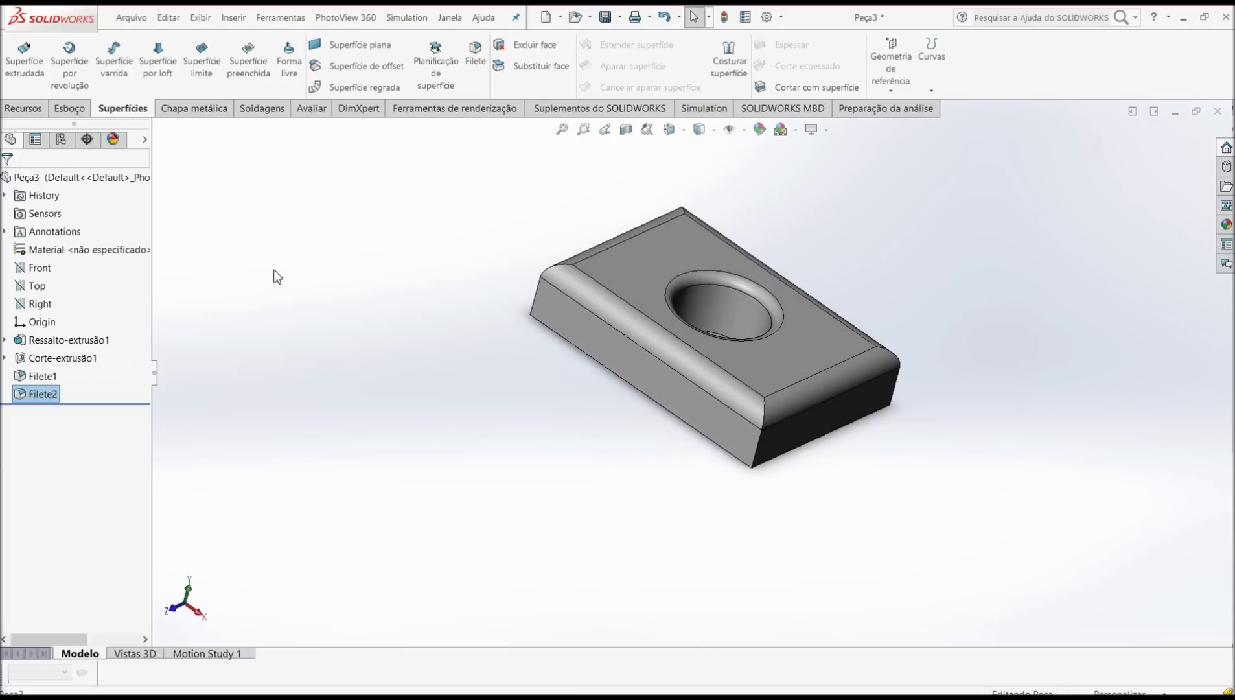
click(442, 64)
click(632, 286)
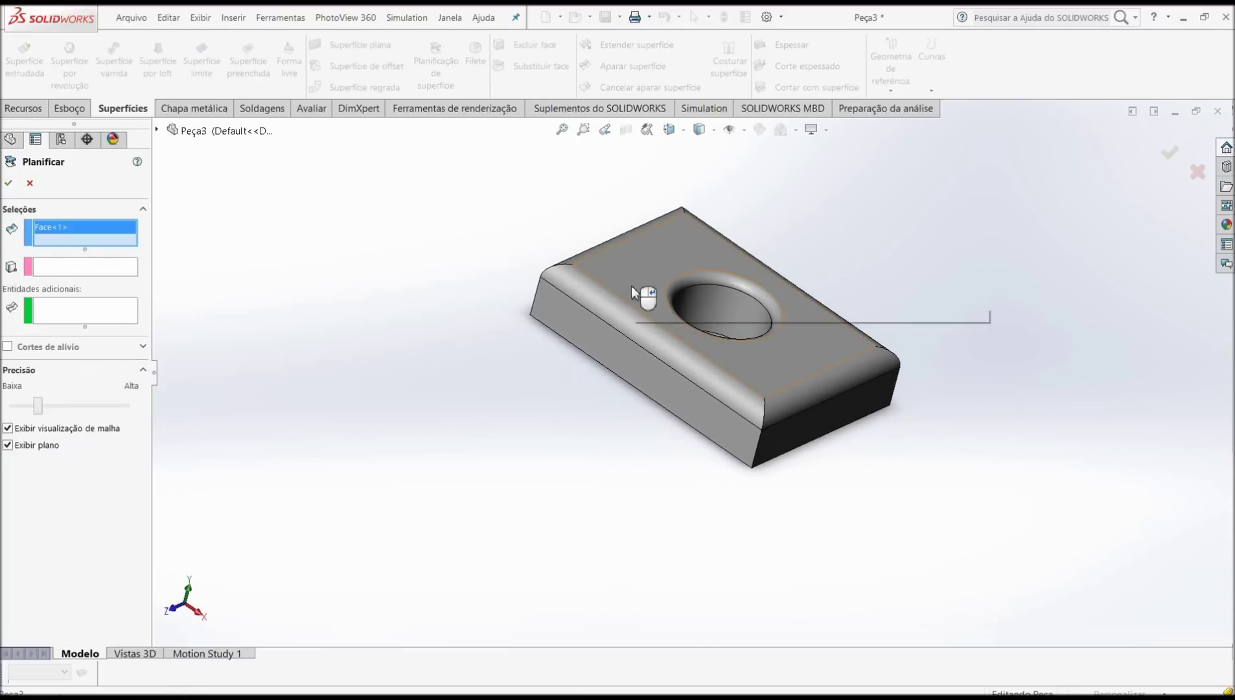
scroll(729, 306, down, 3)
scroll(726, 275, down, 2)
click(726, 273)
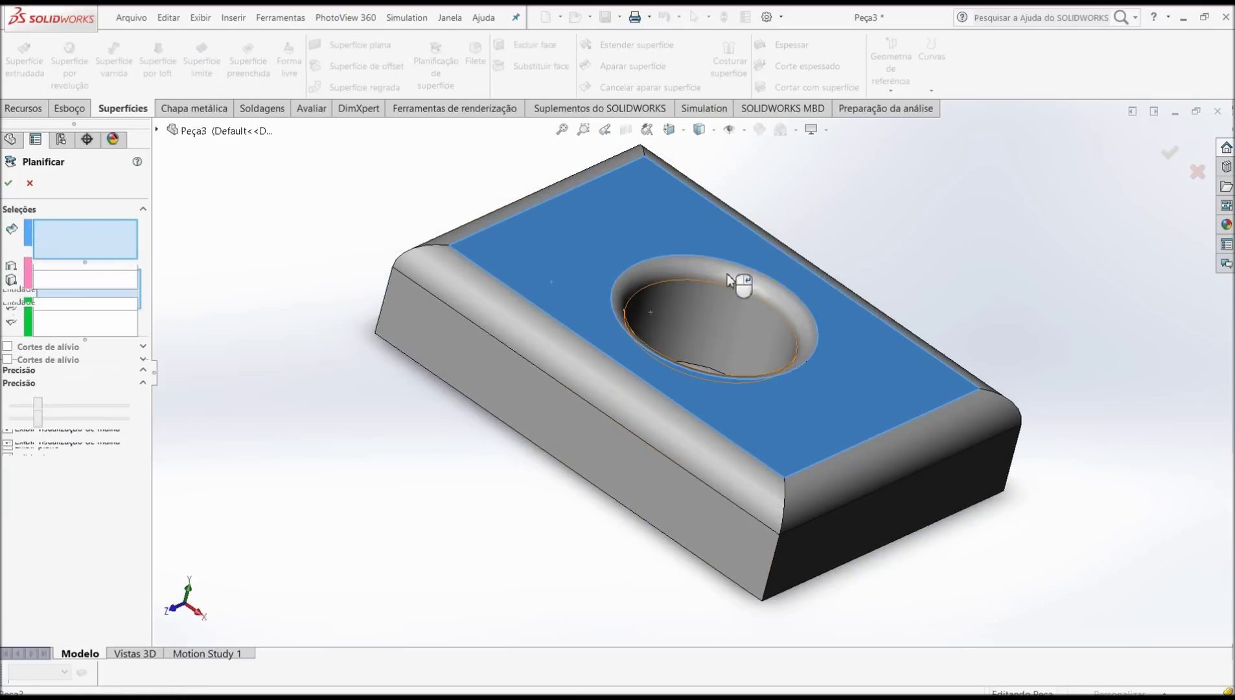
Fix the flatten at the front-left corner vertex and review the fixed-vertex options.
click(72, 287)
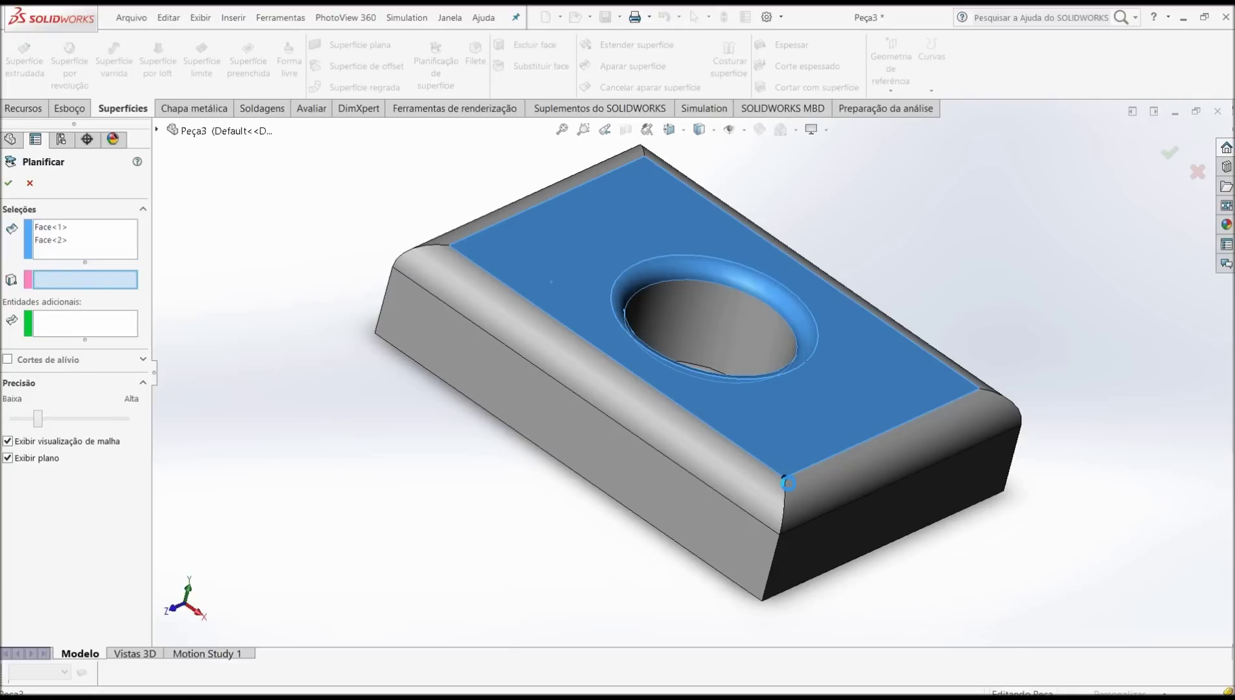
click(715, 528)
mouse_move(644, 406)
middle_down()
mouse_move(579, 432)
mouse_move(460, 545)
mouse_move(578, 465)
mouse_move(567, 444)
mouse_move(574, 452)
middle_up()
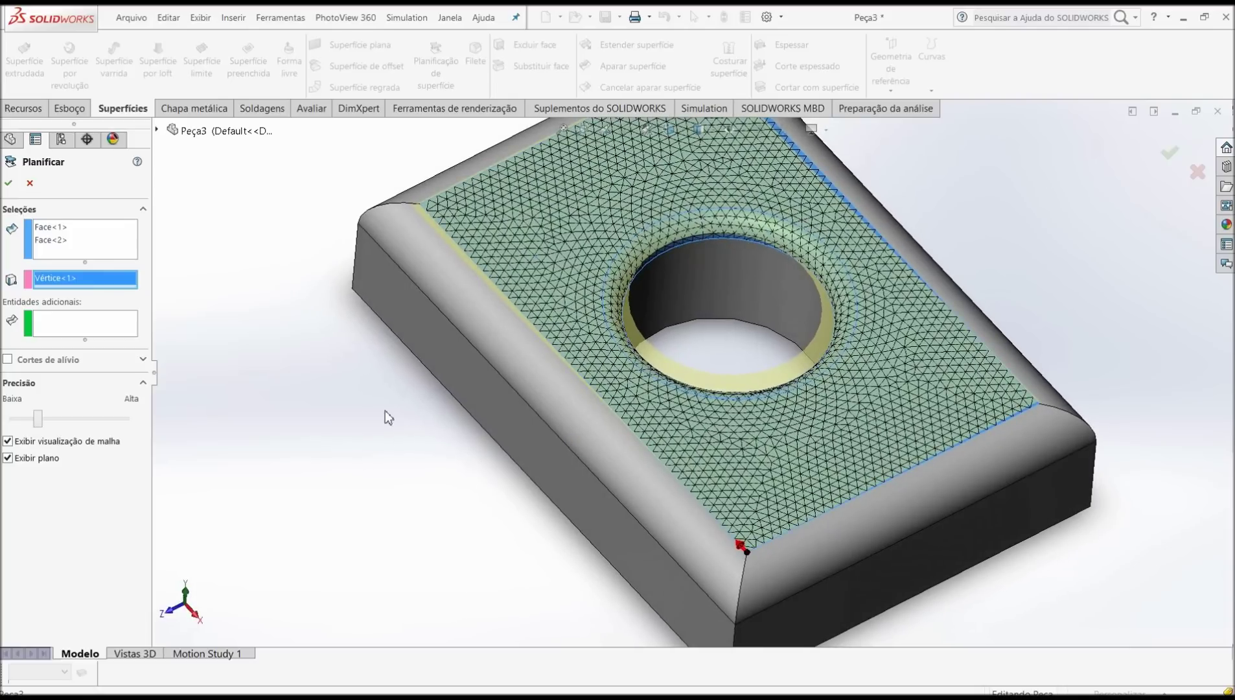
scroll(669, 312, up, 2)
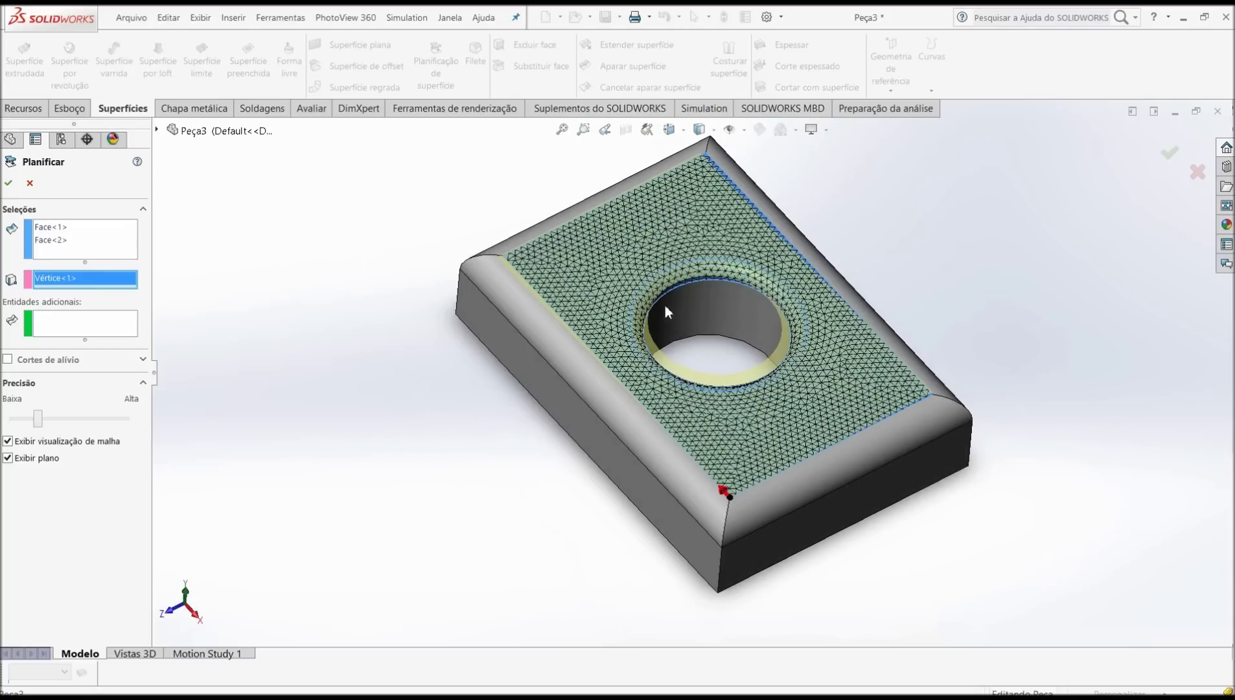
click(65, 252)
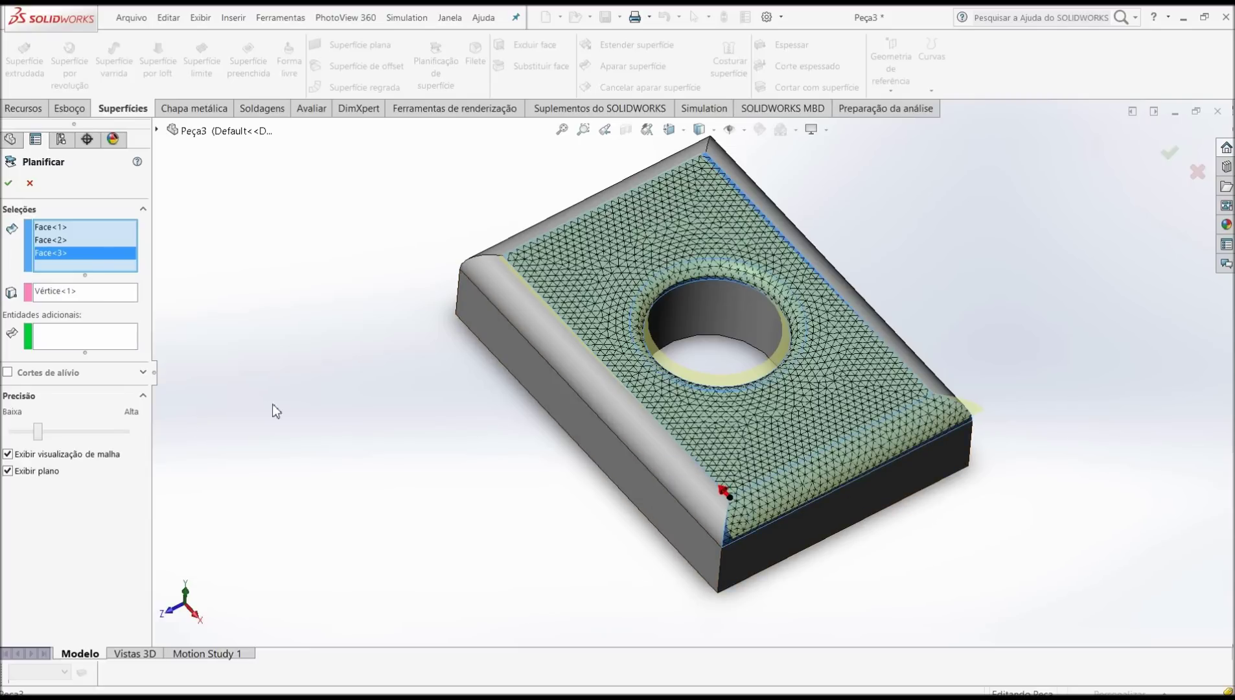
right_click(105, 296)
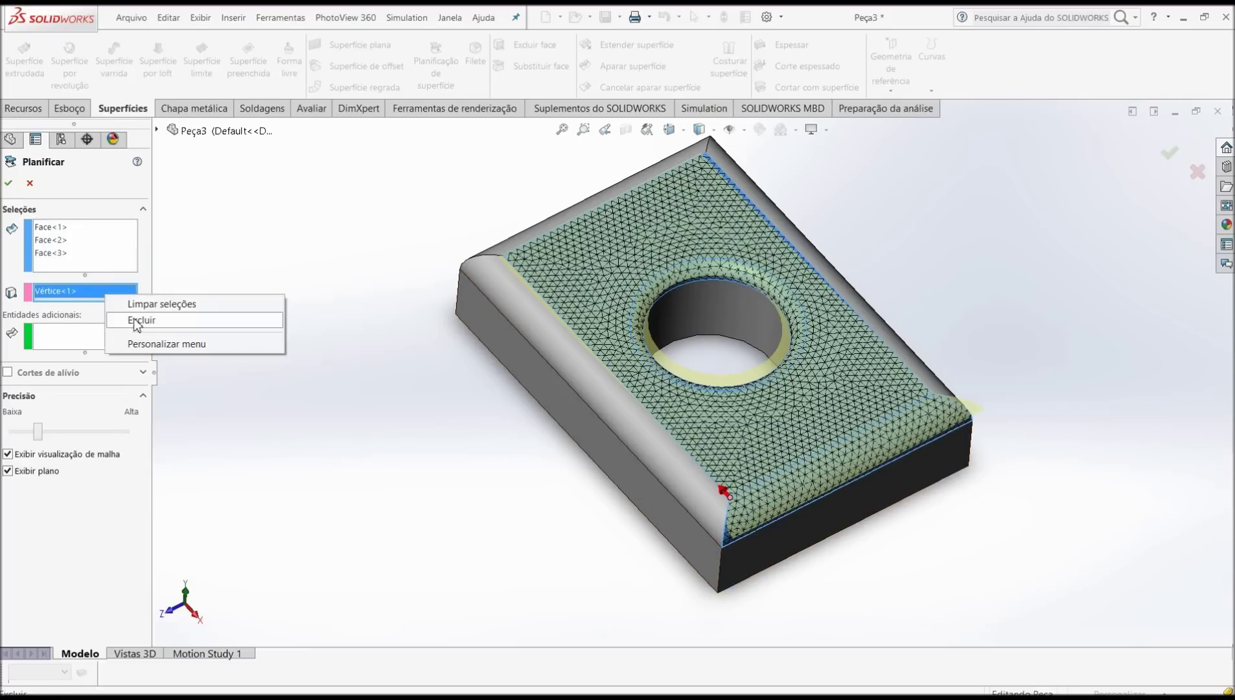
Replace the corner vertex with the front top edge as the flatten's fixed entity and check the preview.
click(137, 305)
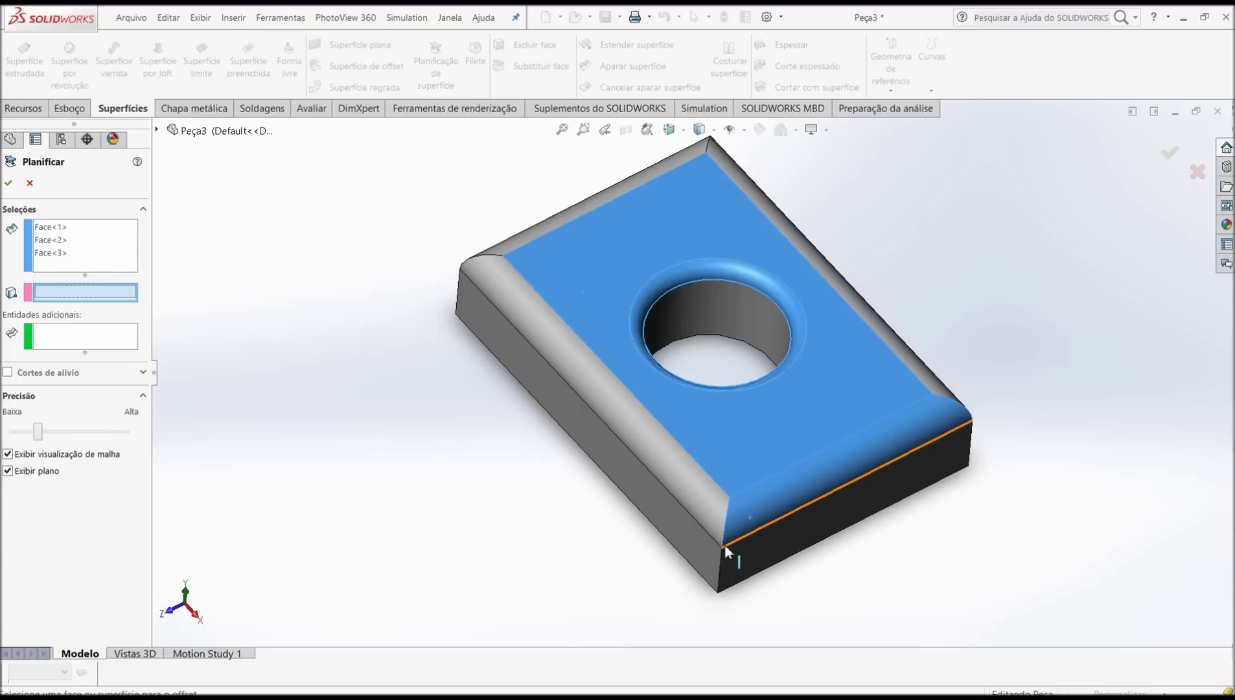
click(840, 487)
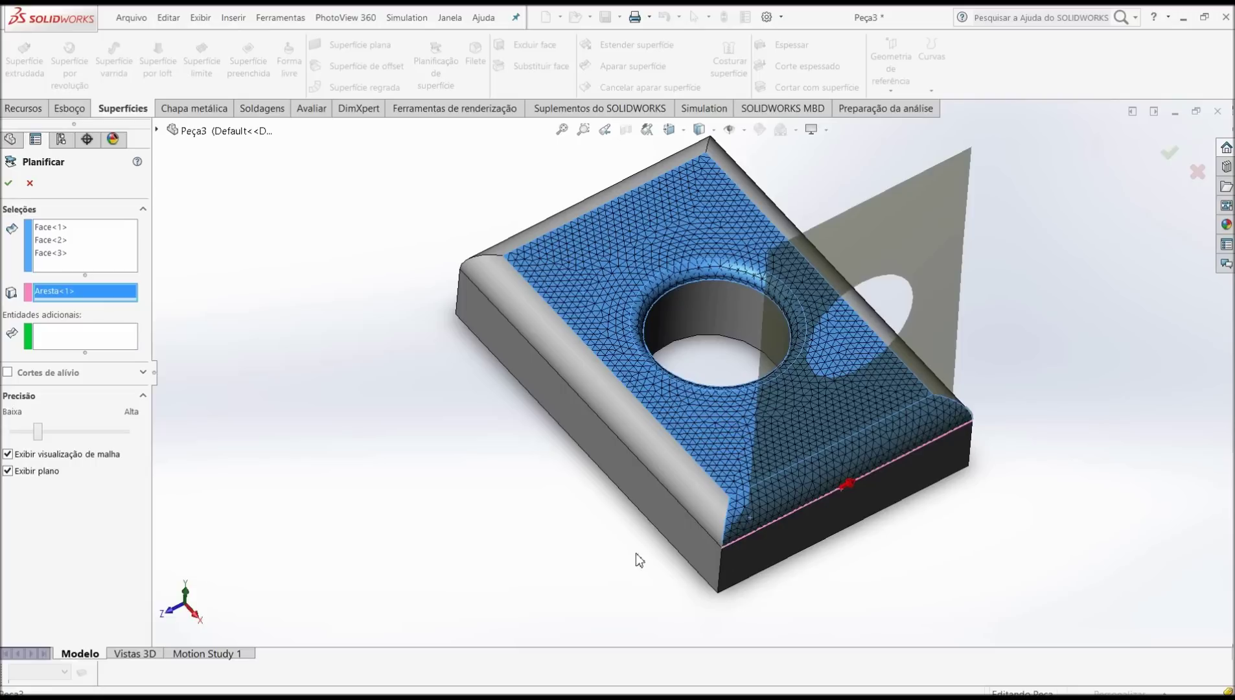
middle_drag(561, 481, 499, 410)
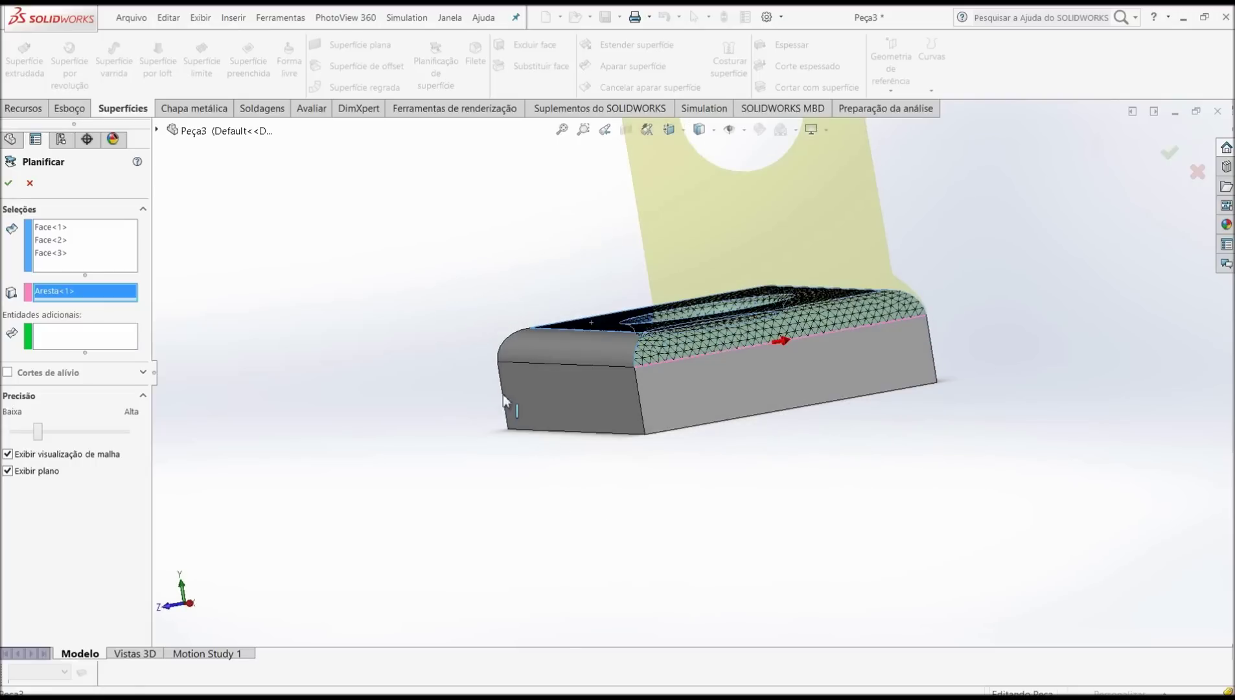
mouse_move(589, 436)
middle_down()
mouse_move(502, 491)
mouse_move(515, 557)
middle_up()
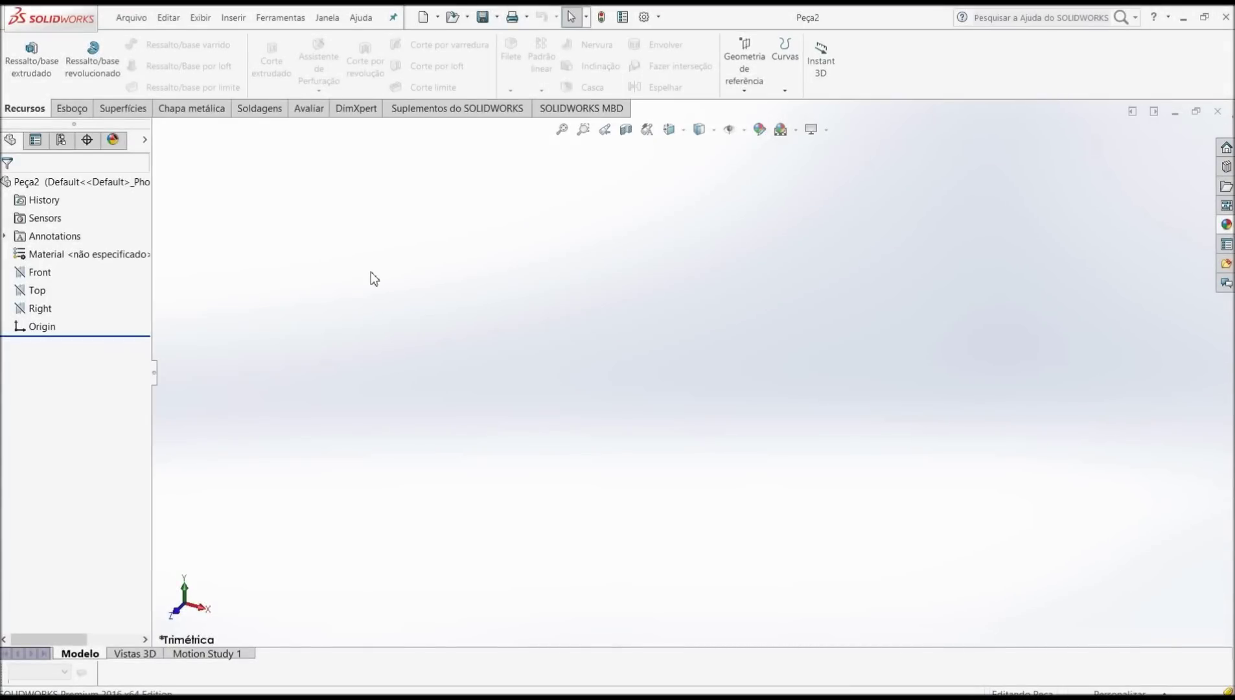
View the Front plane face-on and pick the Linha do ponto médio sketch tool.
click(46, 273)
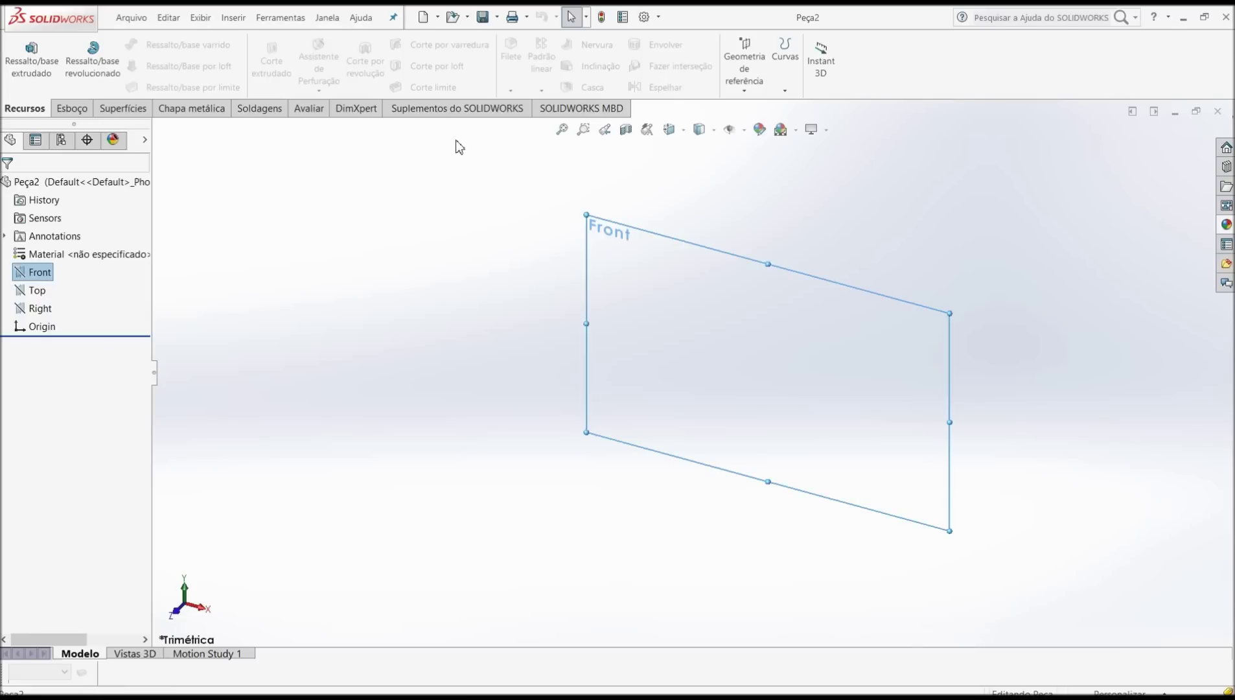
click(678, 132)
click(694, 203)
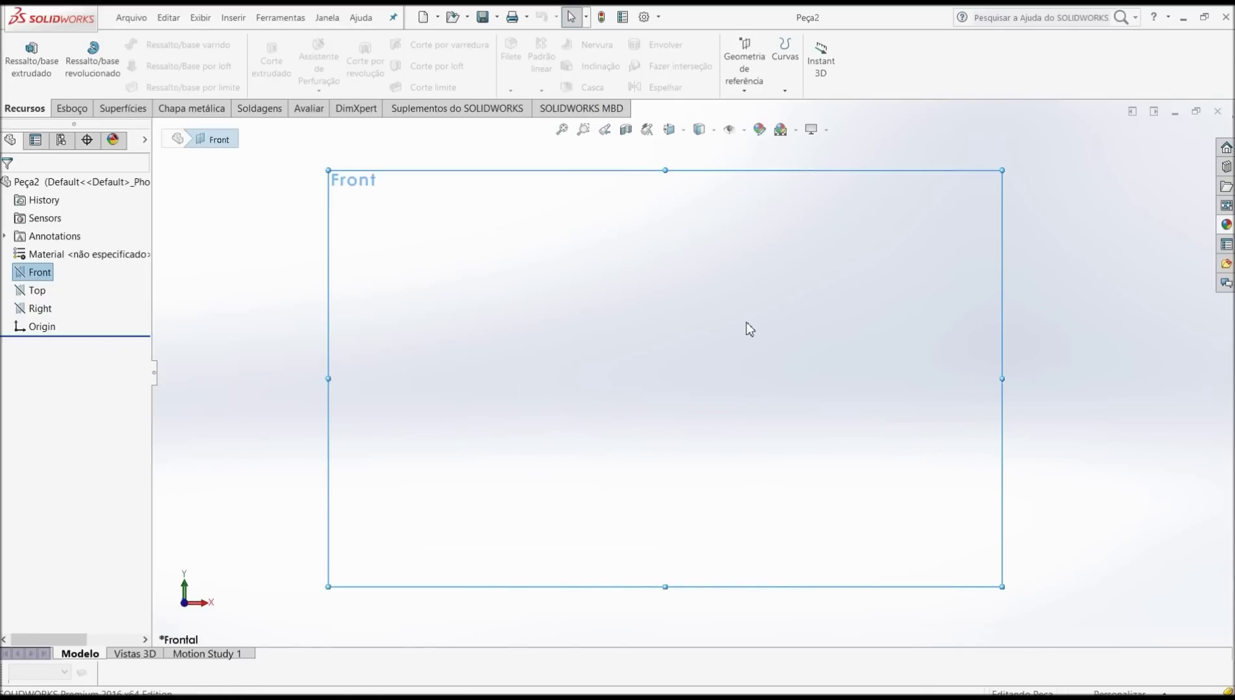
scroll(745, 322, up, 1)
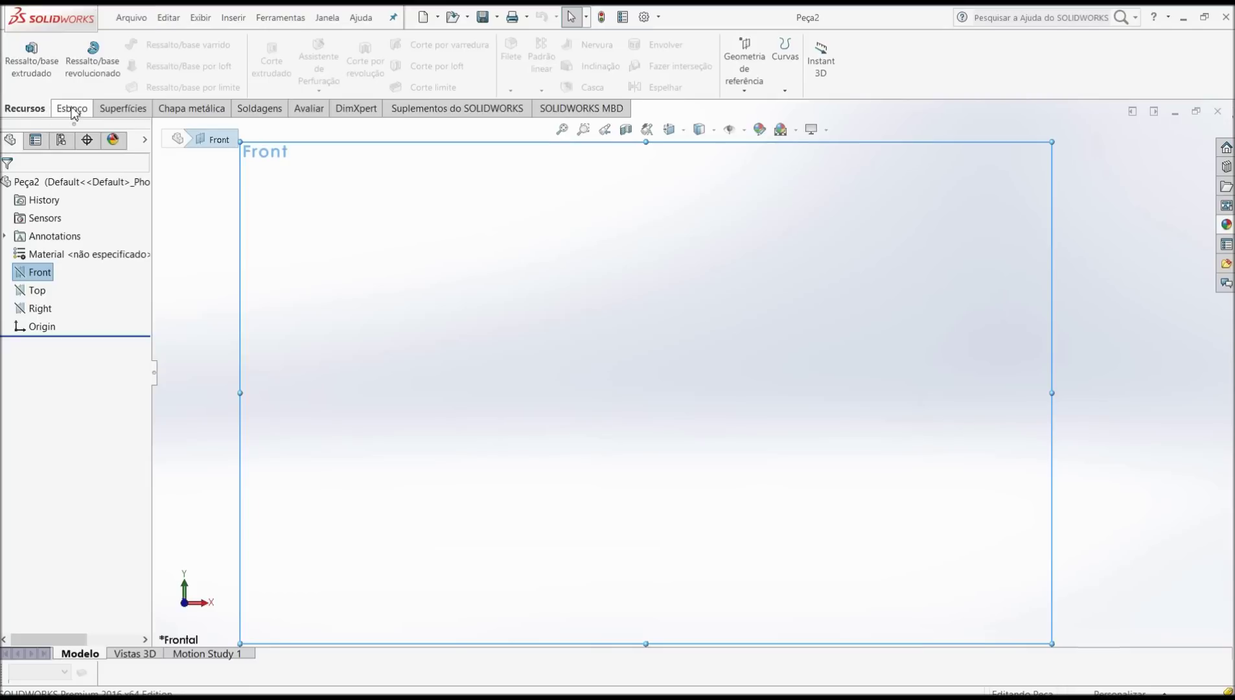
click(67, 109)
click(112, 46)
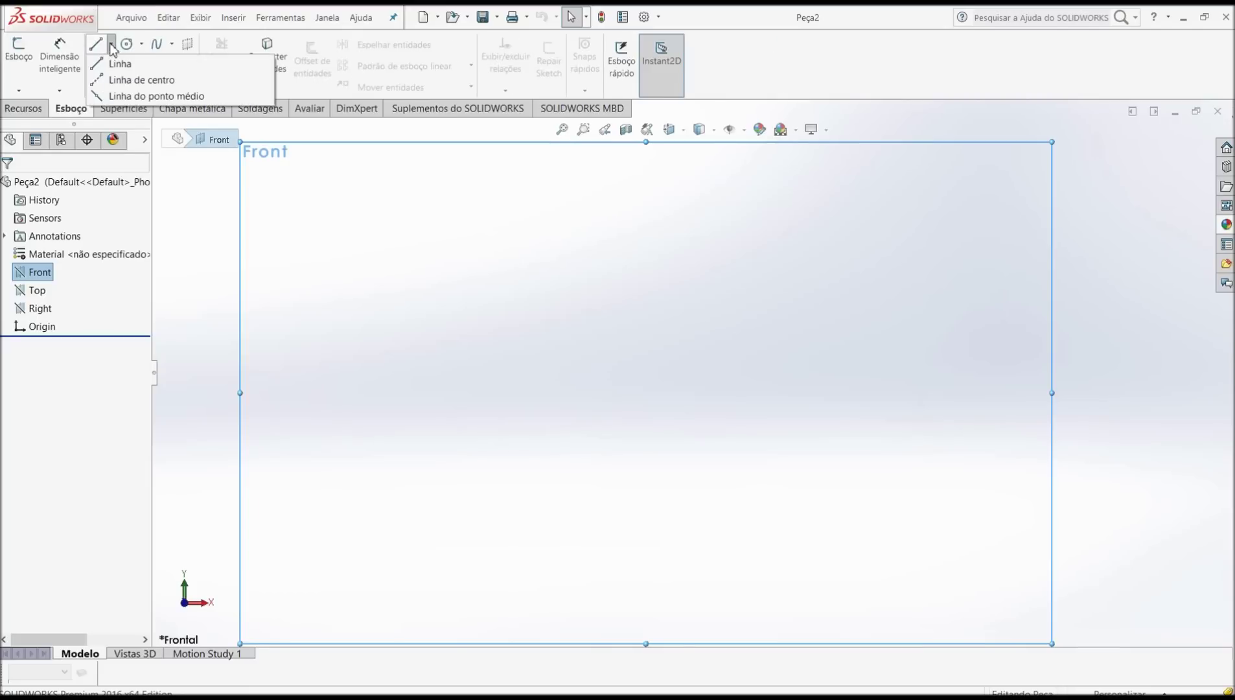
click(101, 97)
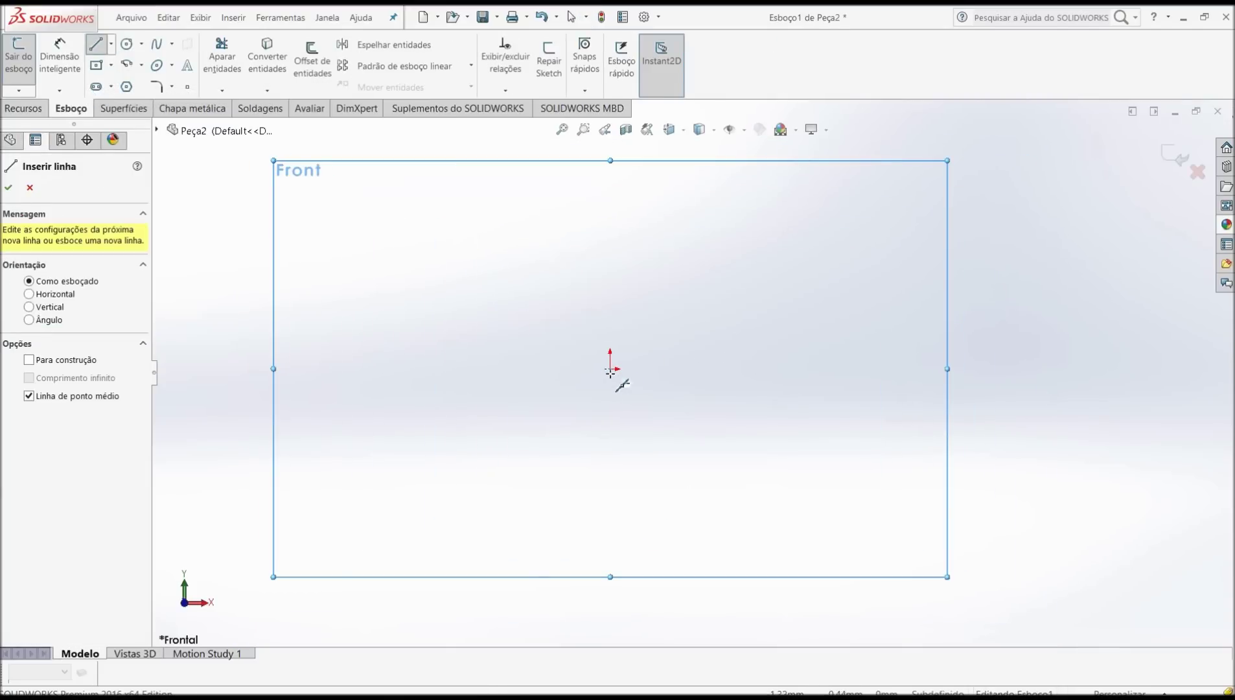
Draw a horizontal midpoint line centred on the origin.
click(609, 369)
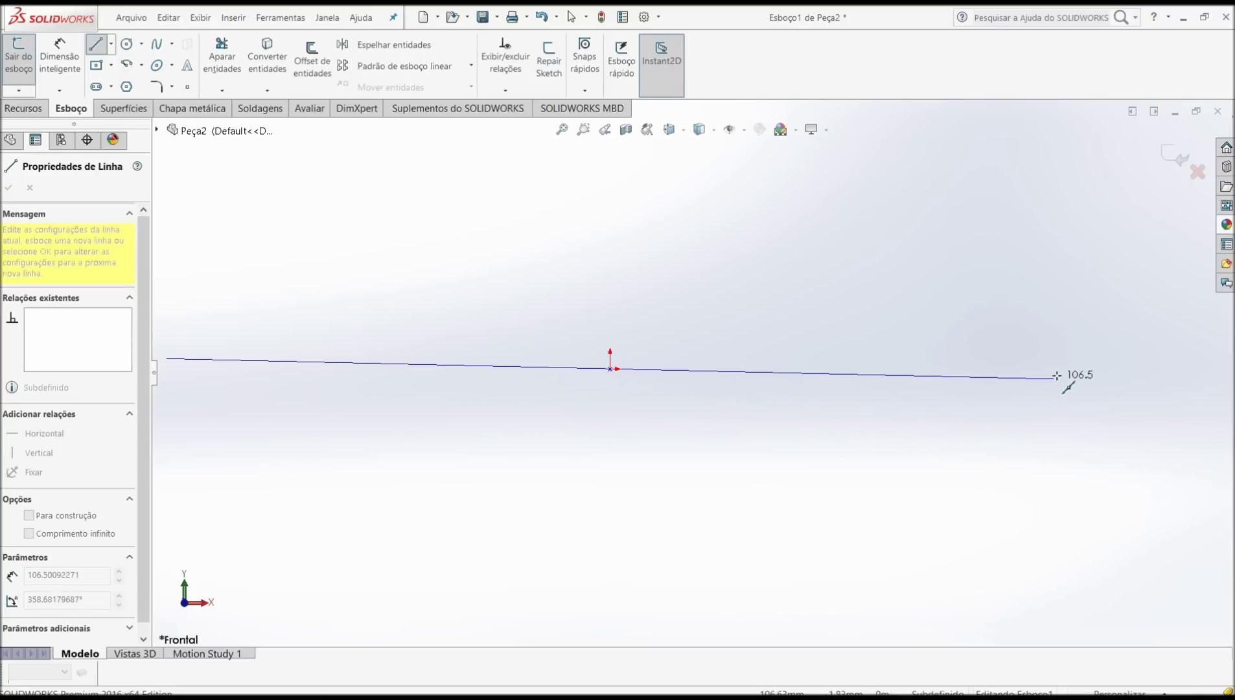
click(1060, 368)
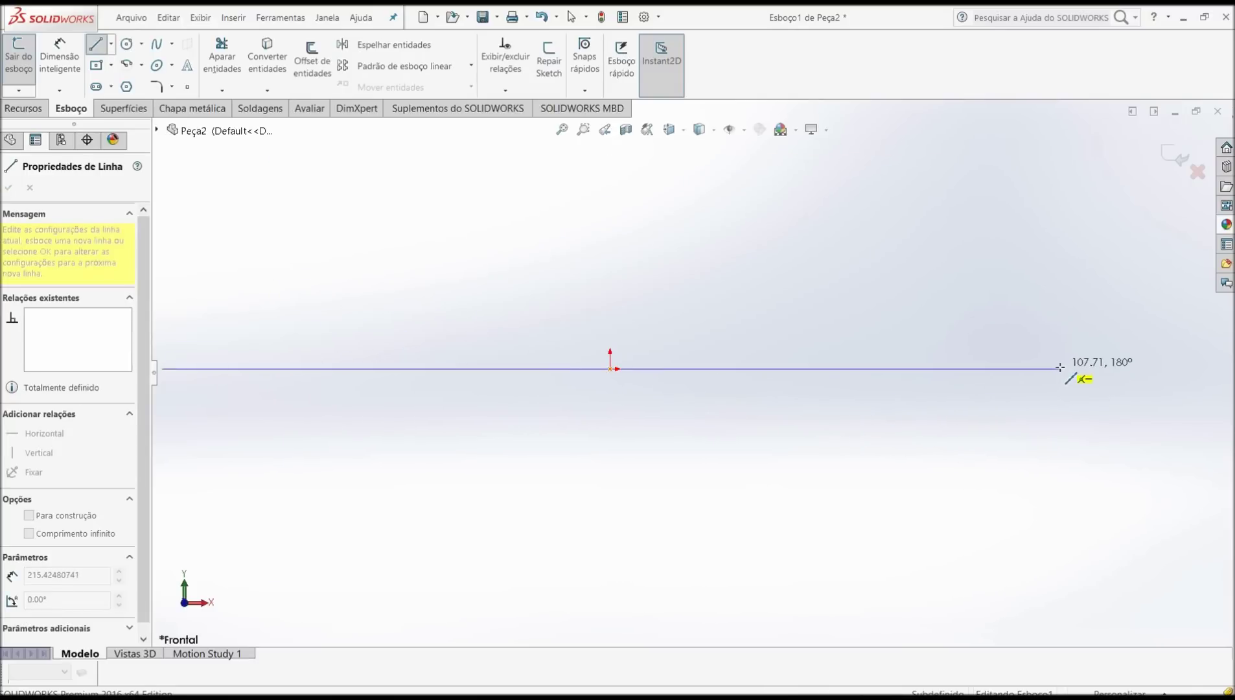
right_click(1060, 367)
click(1076, 375)
scroll(689, 364, up, 2)
scroll(688, 365, down, 1)
scroll(685, 368, up, 1)
scroll(612, 392, down, 1)
Dimension the horizontal line to a length of 50 mm.
click(61, 49)
click(624, 374)
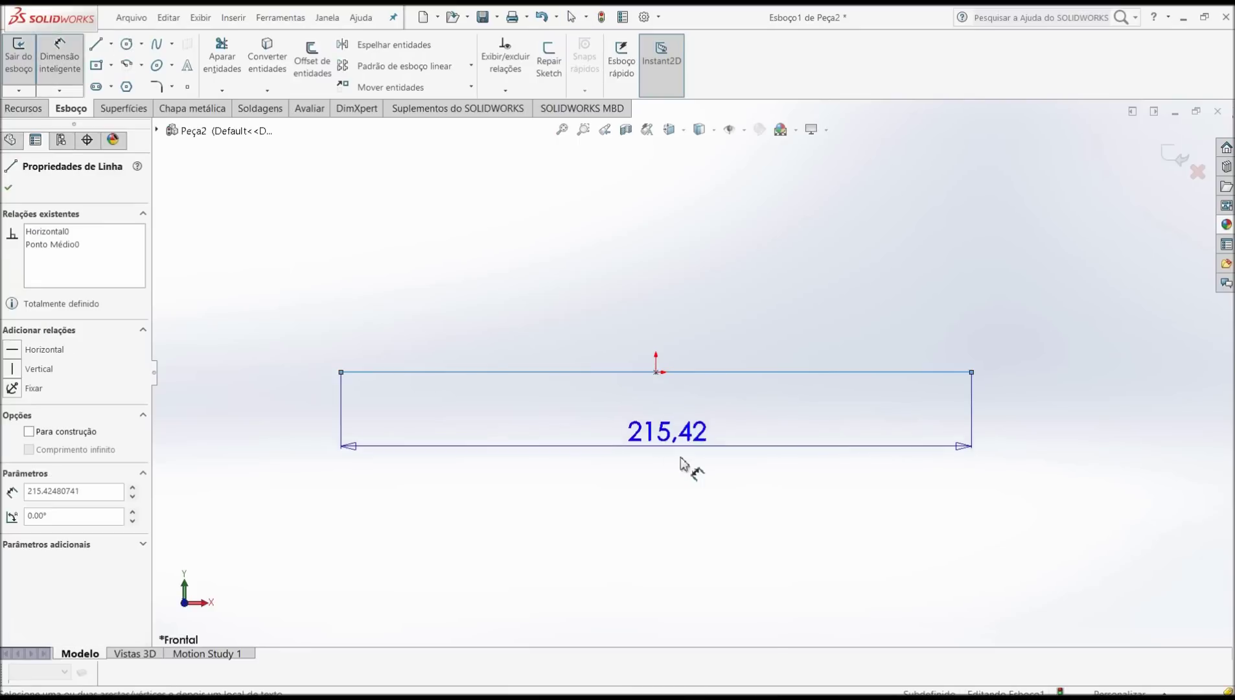
click(656, 466)
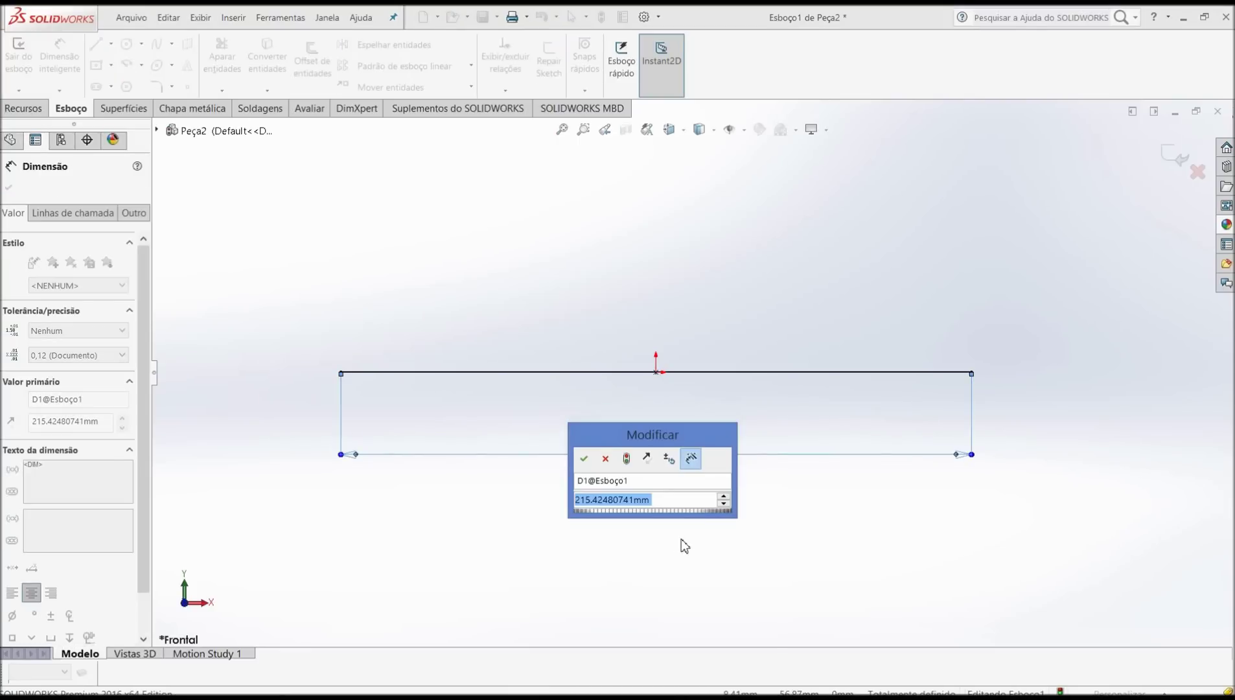
text(50)
key(Return)
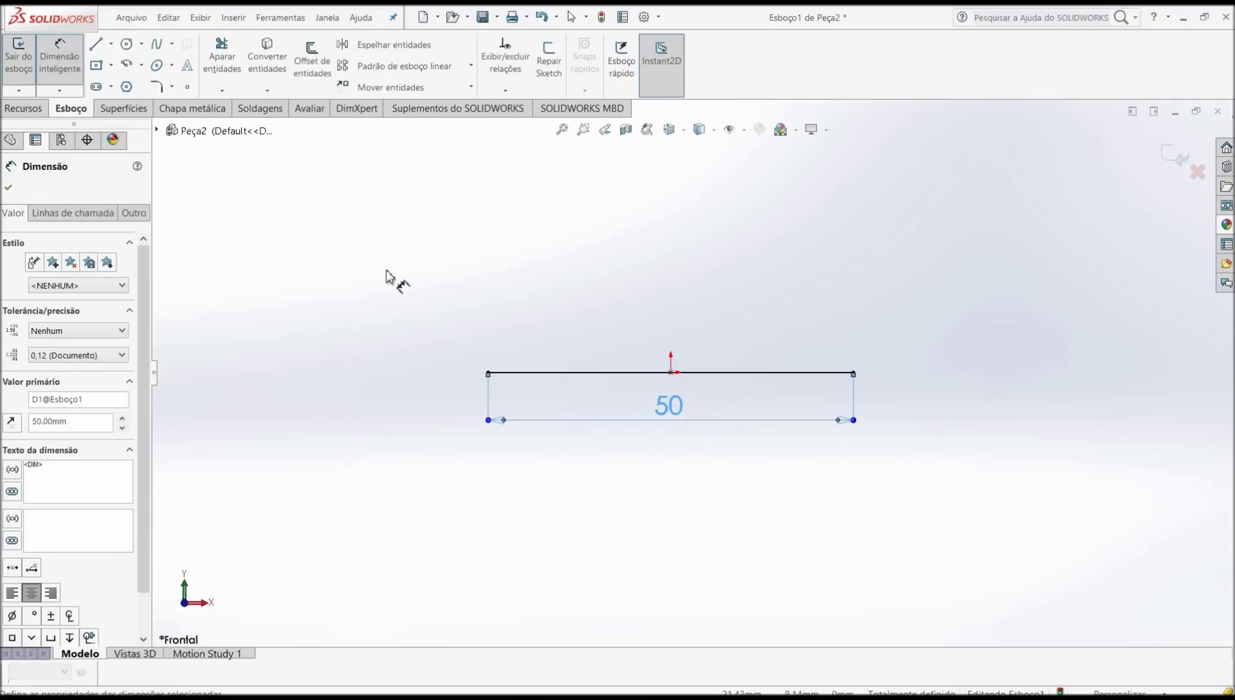
scroll(509, 224, down, 2)
Draw a stepped outline rising from the base line's left end and closing back down at its right end.
click(90, 48)
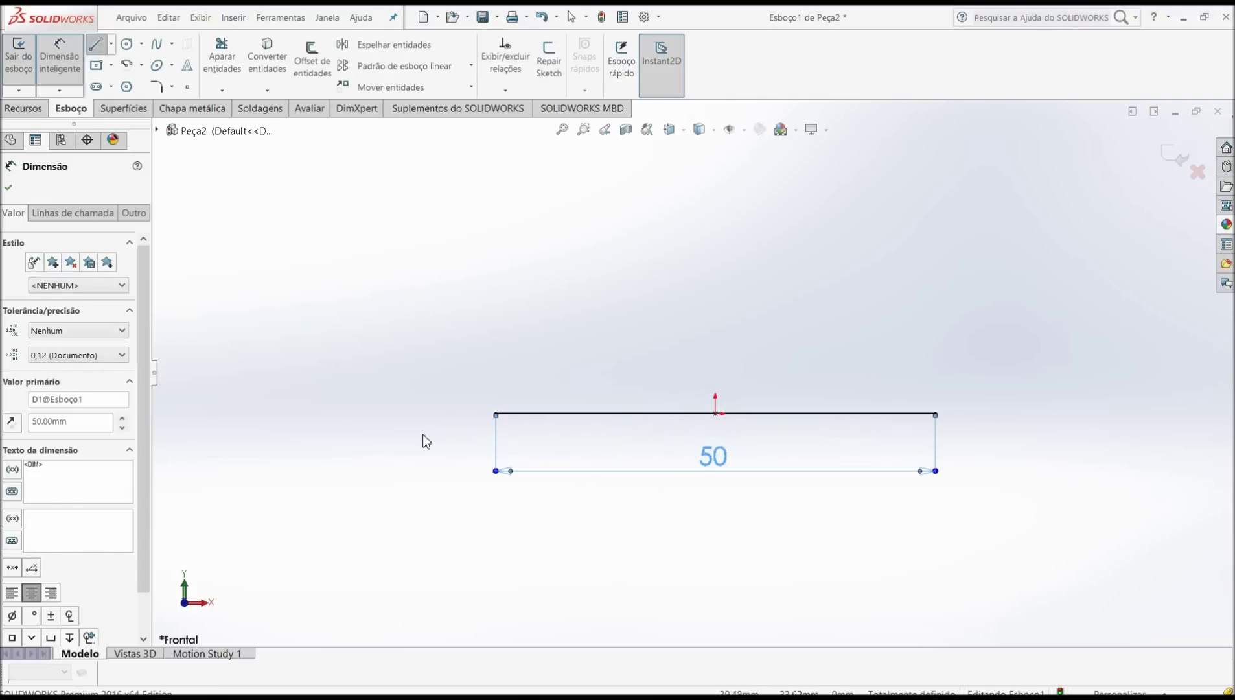
click(496, 414)
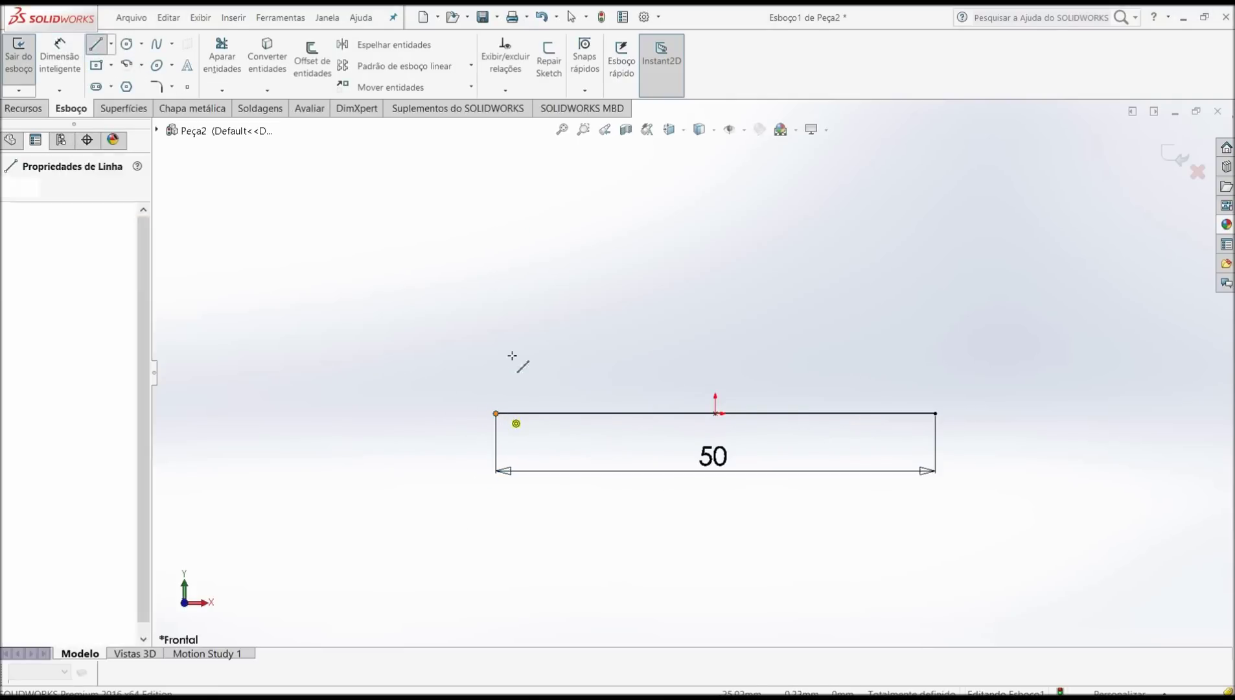
click(495, 328)
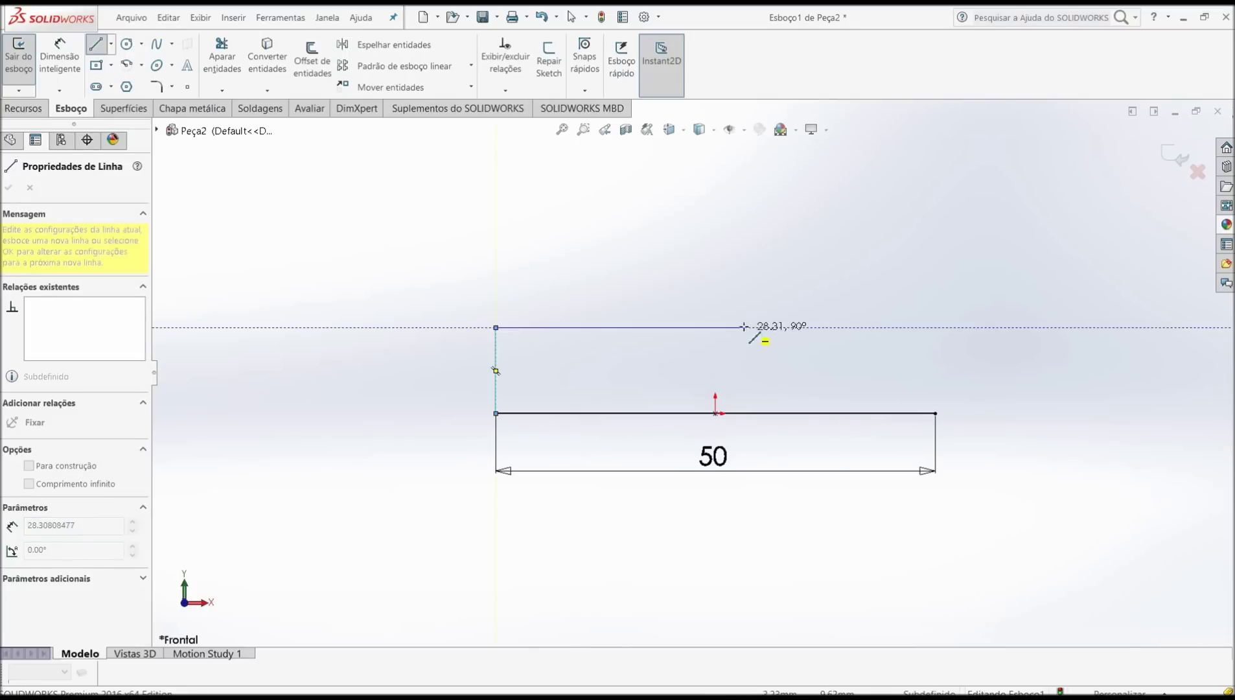
click(652, 327)
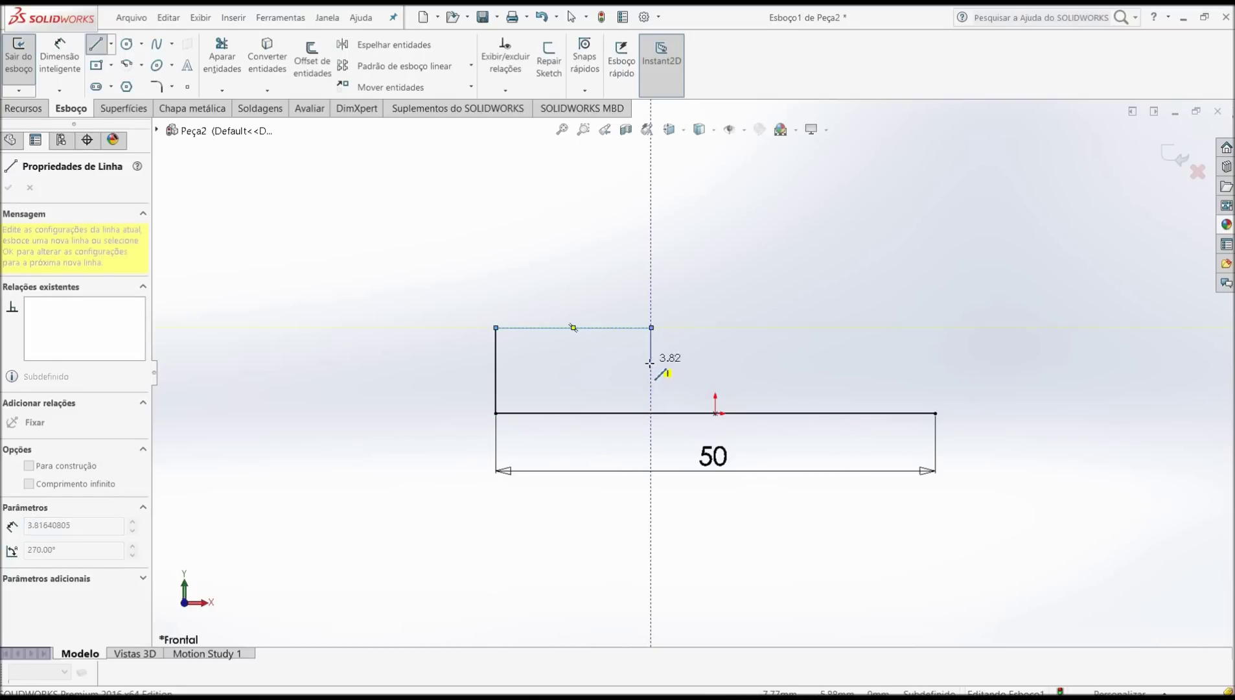
click(651, 363)
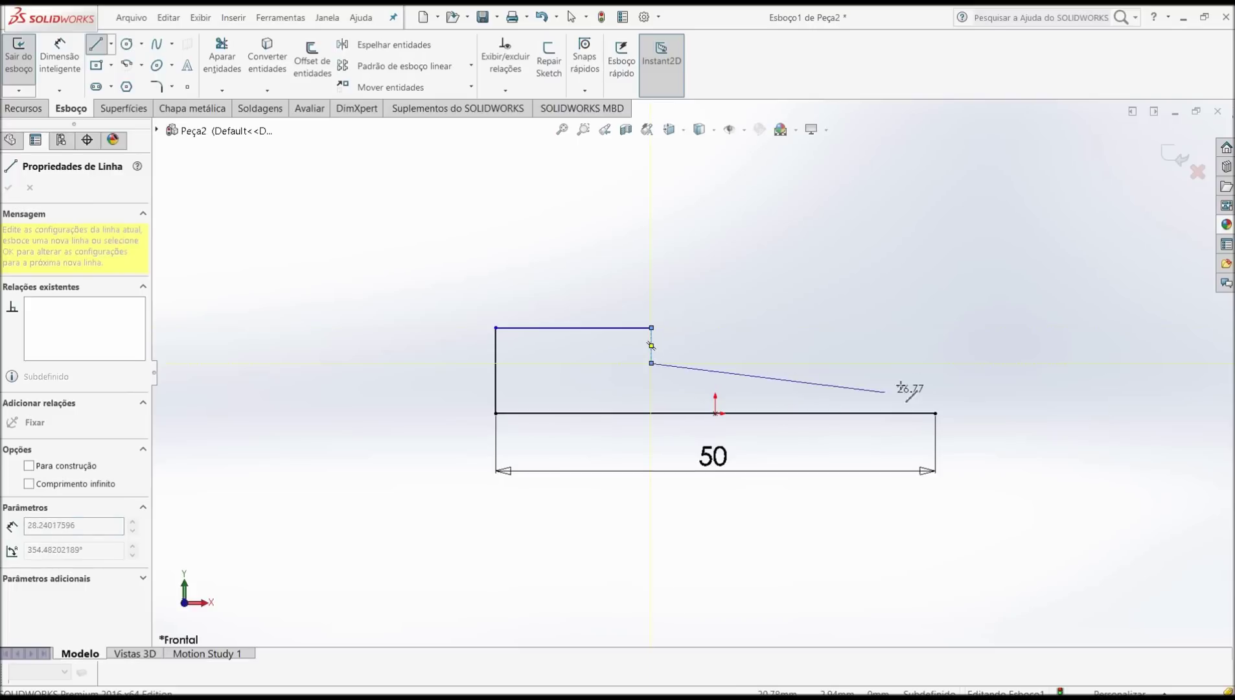
click(935, 363)
click(936, 413)
right_click(935, 413)
click(989, 425)
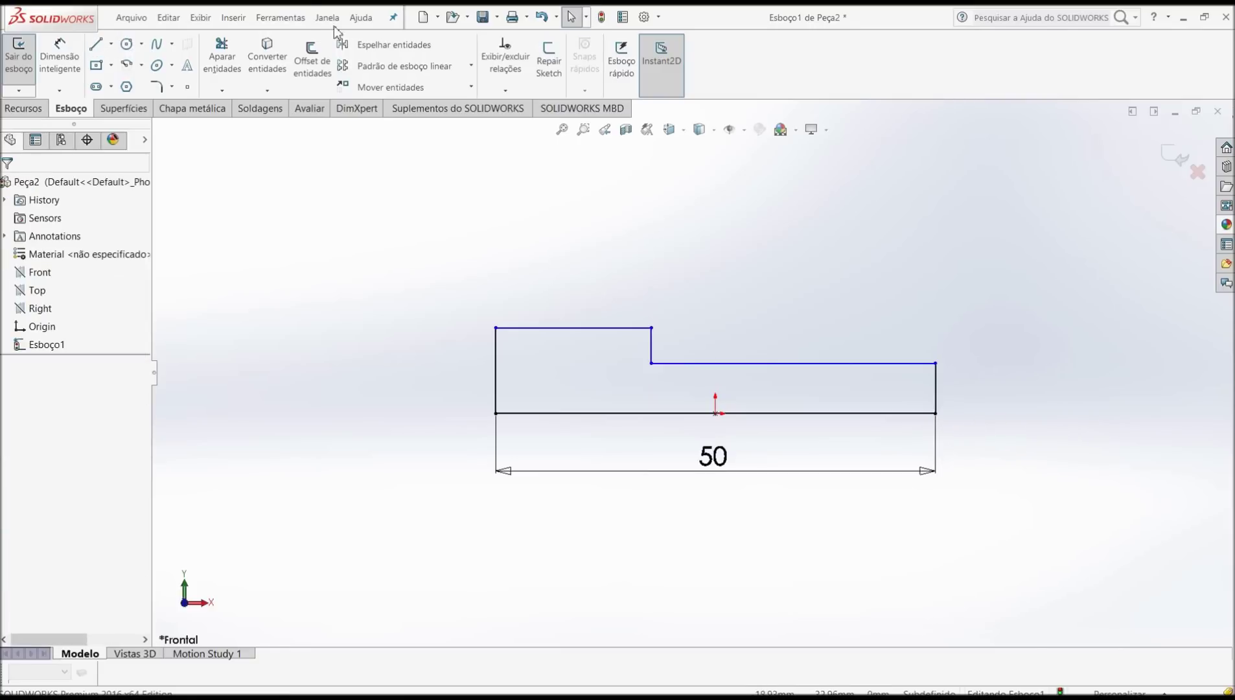
Dimension the profile's left edge to a 10 mm height, discarding two unwanted step dimensions.
click(60, 59)
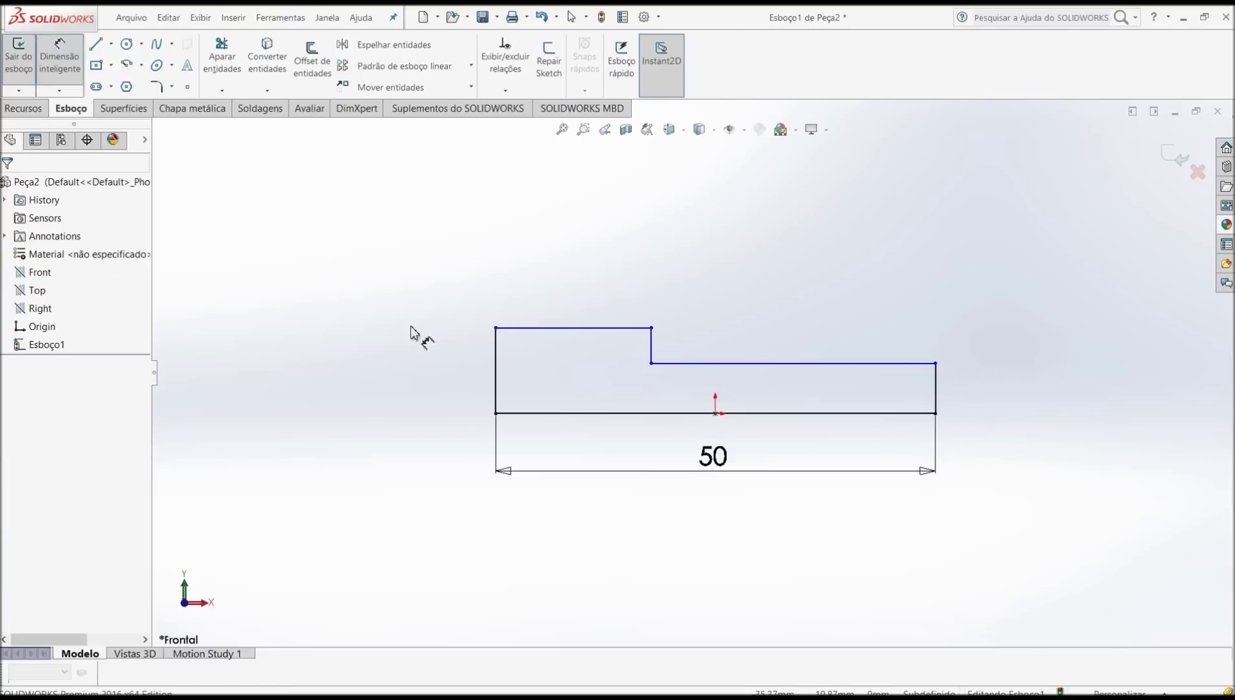
click(494, 381)
click(471, 402)
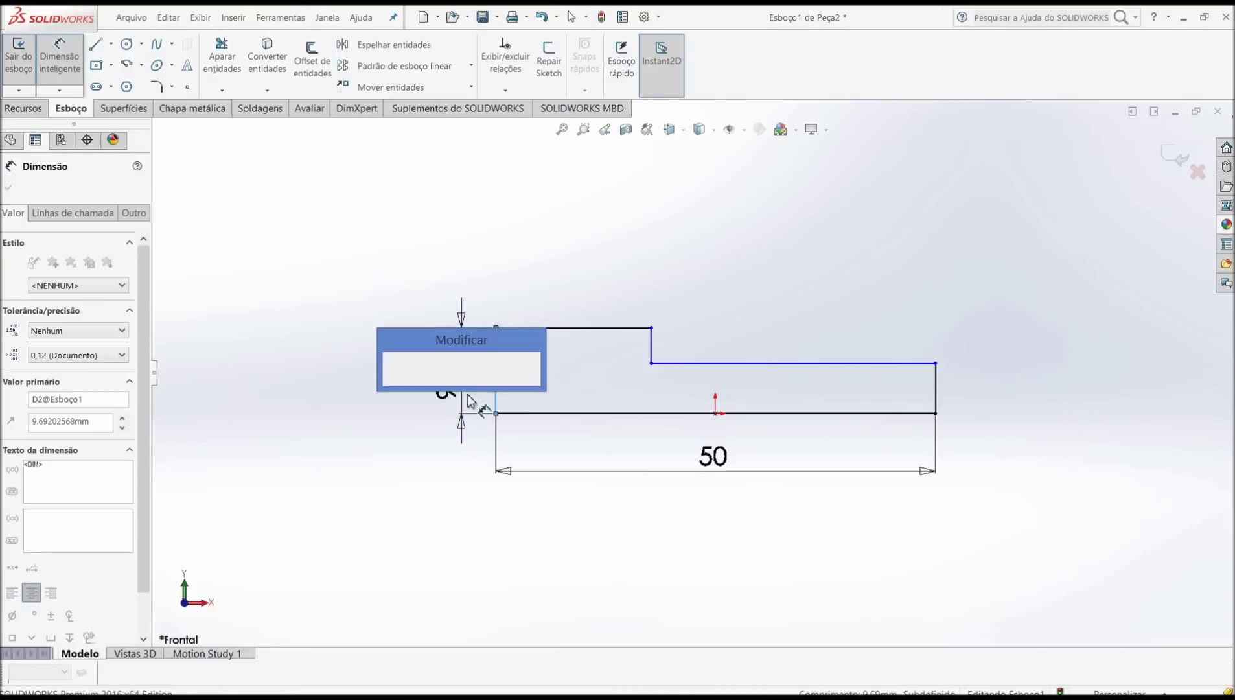
text(10)
key(Return)
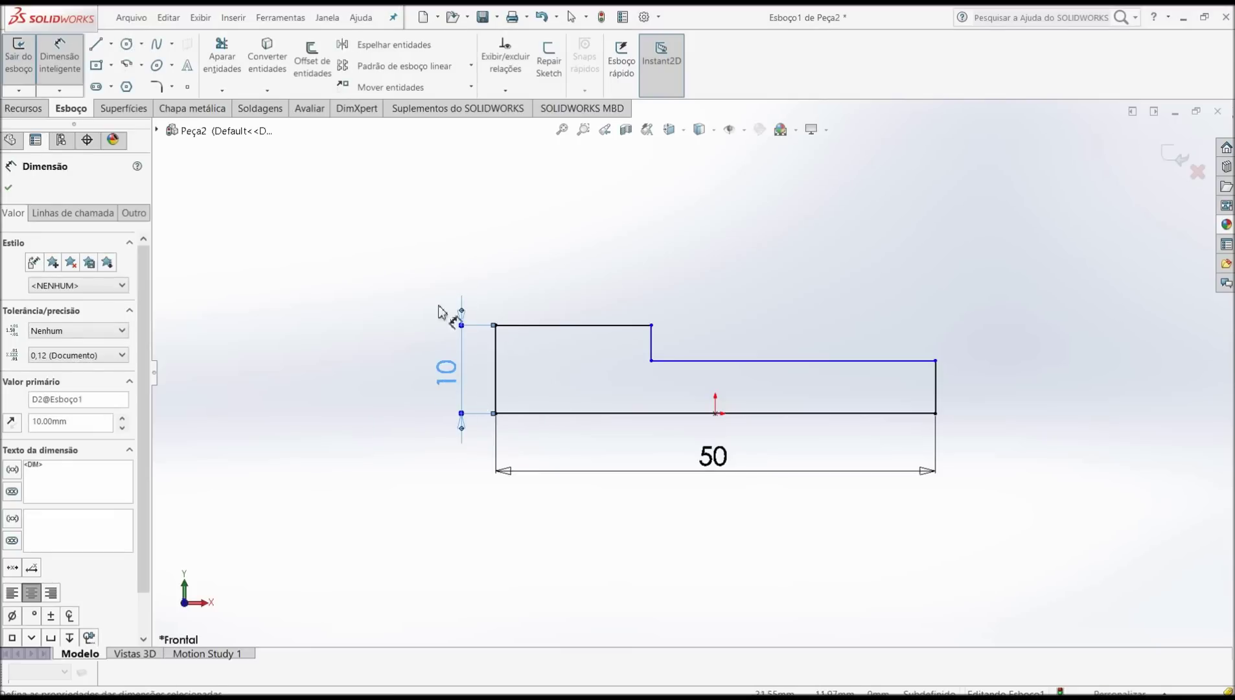
click(651, 343)
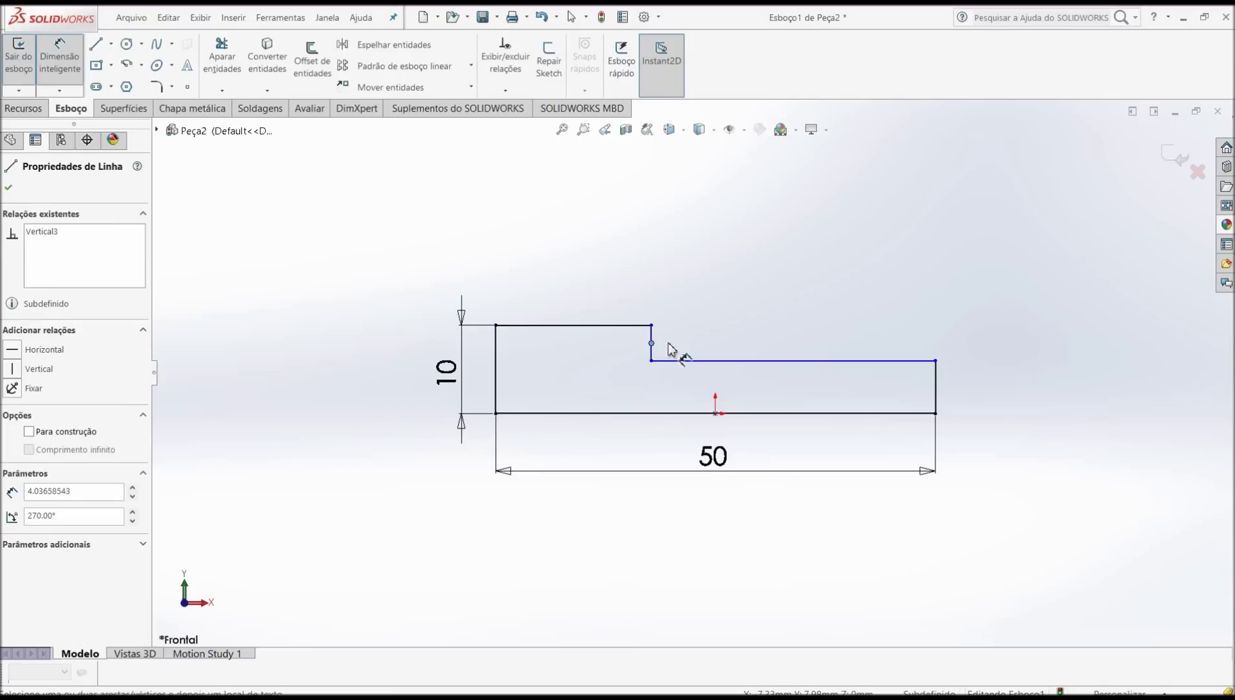
click(616, 325)
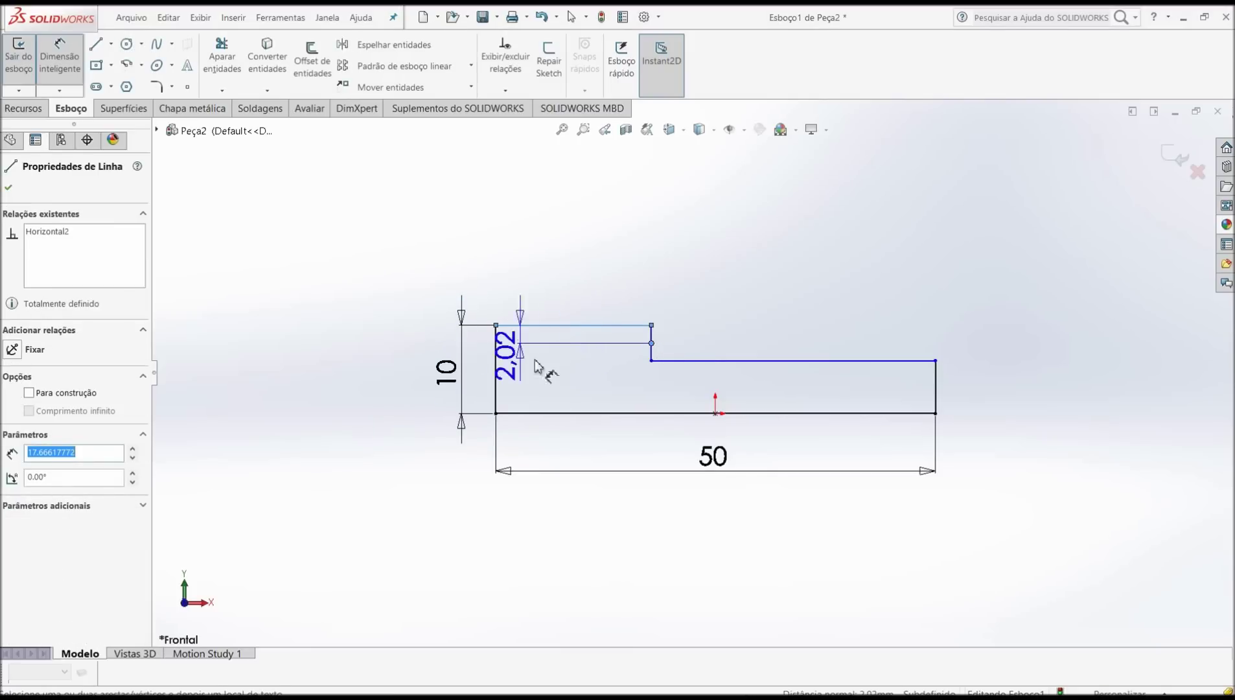
key(Escape)
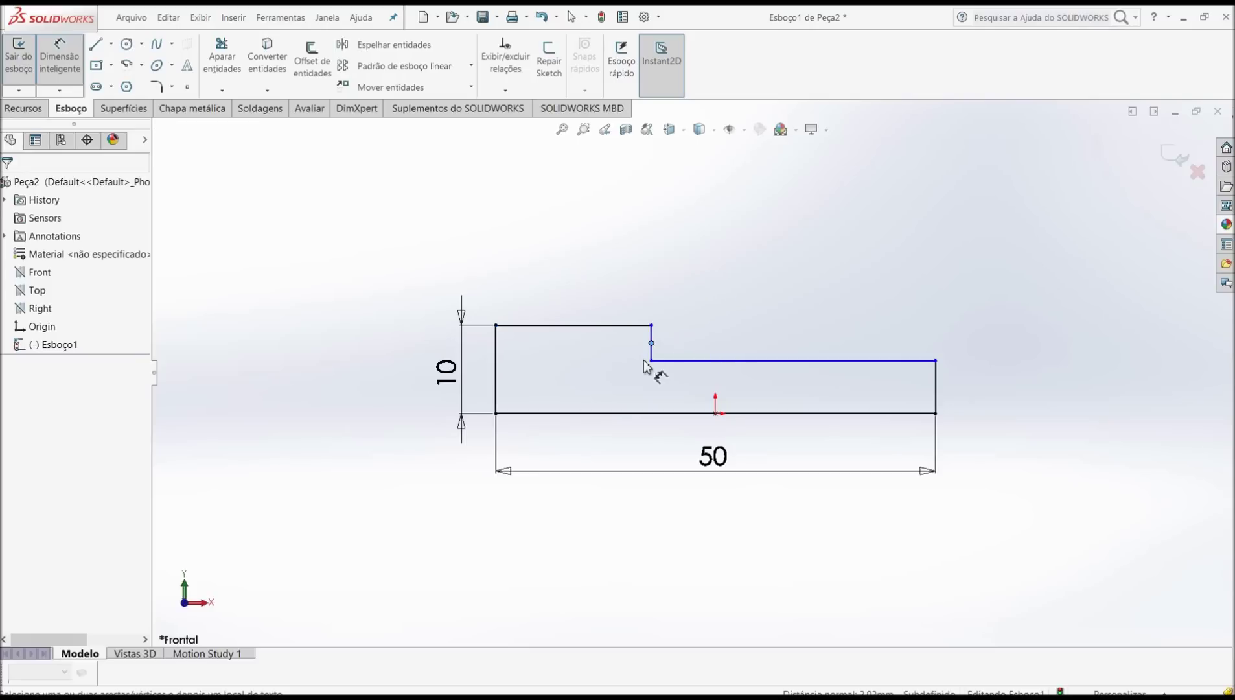
click(651, 343)
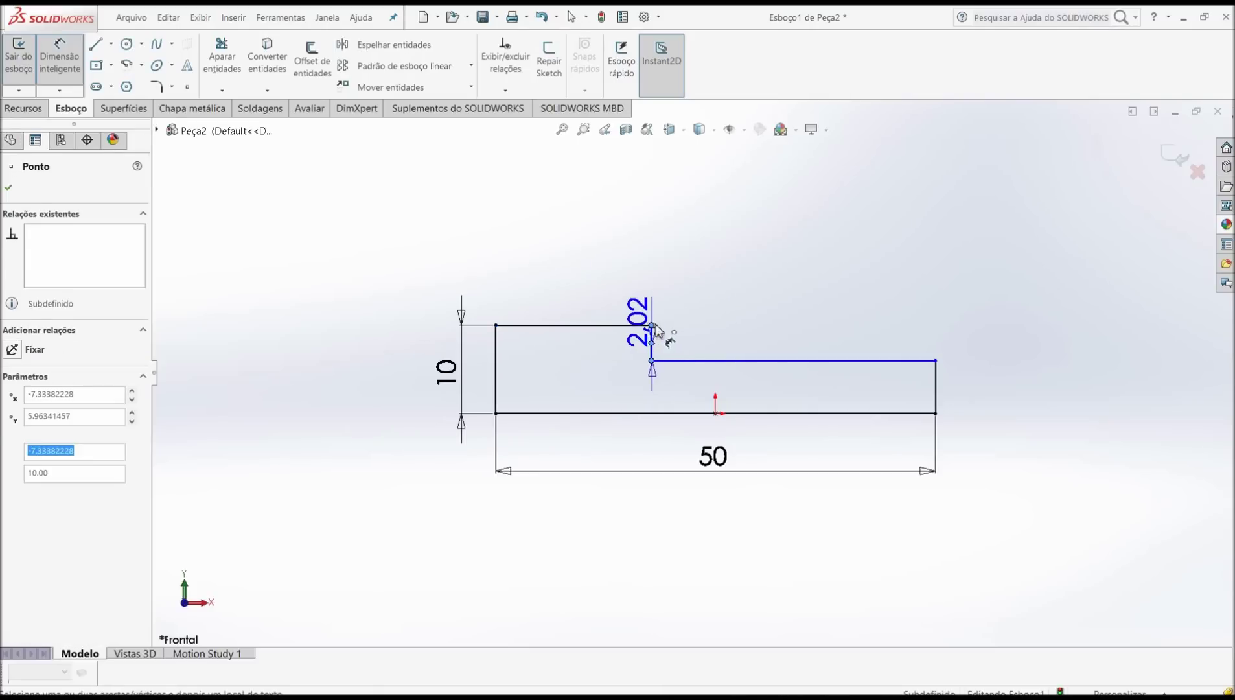
click(715, 337)
key(Escape)
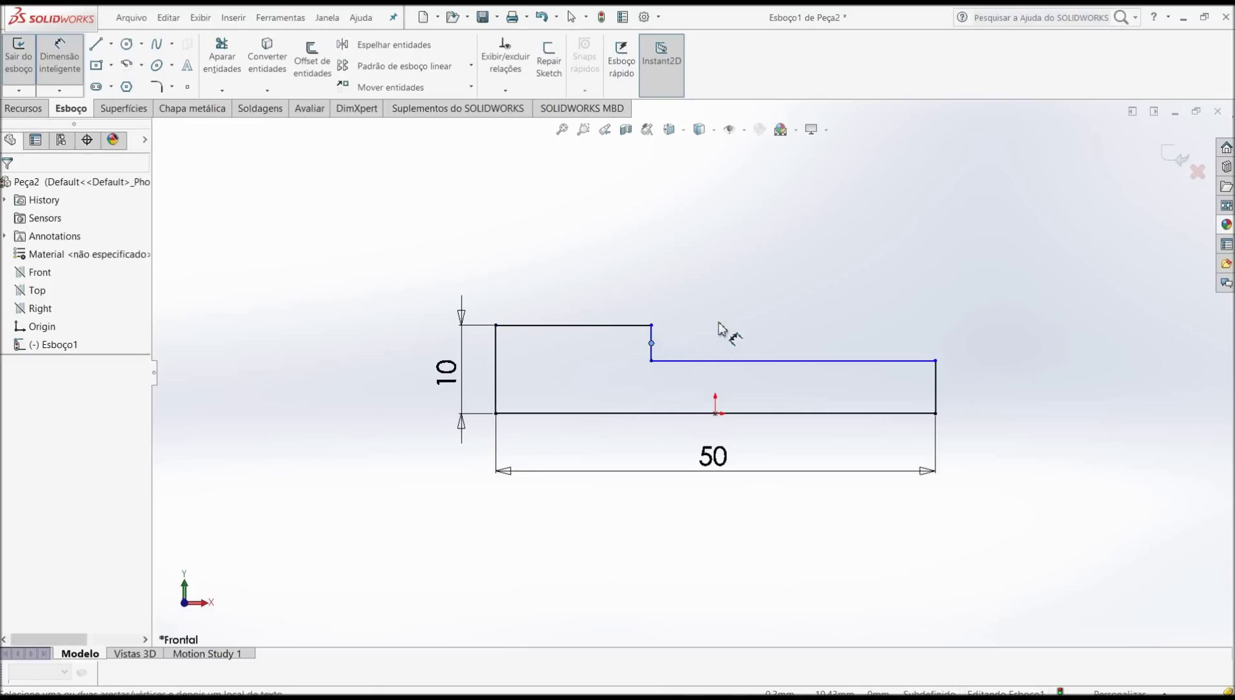
key(Escape)
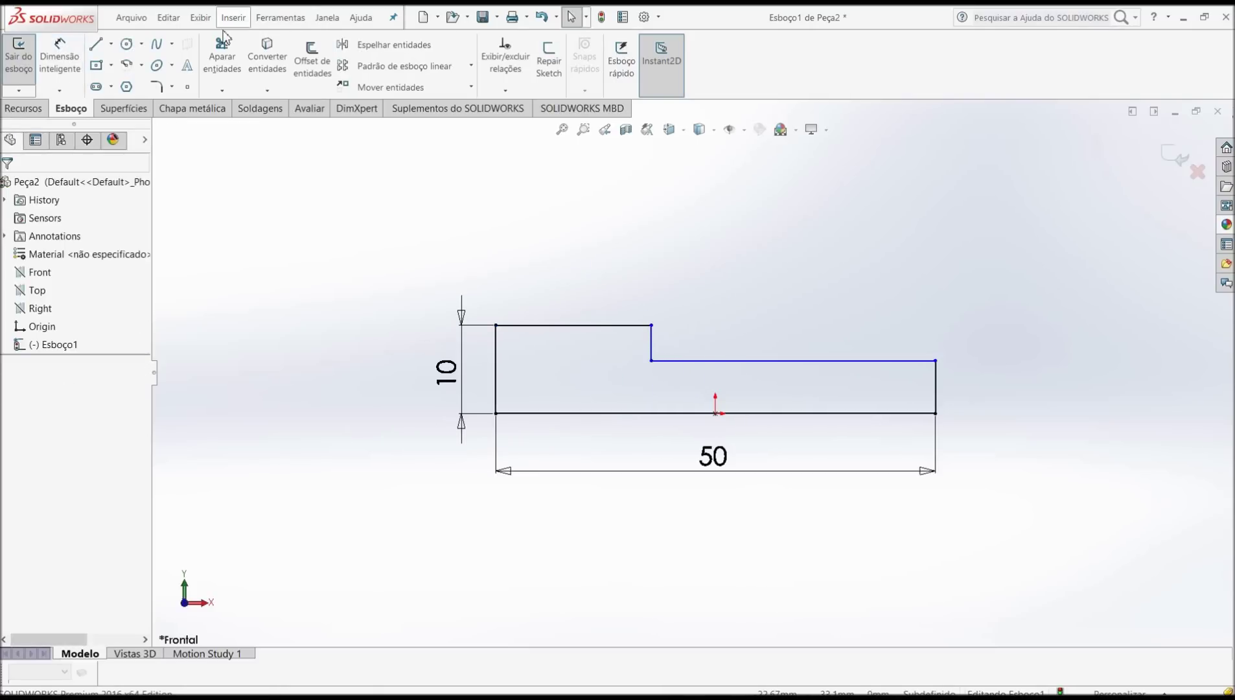
Dimension the top line to 20 mm and the step drop to 4 mm, cancelling the redundant 30.
click(60, 57)
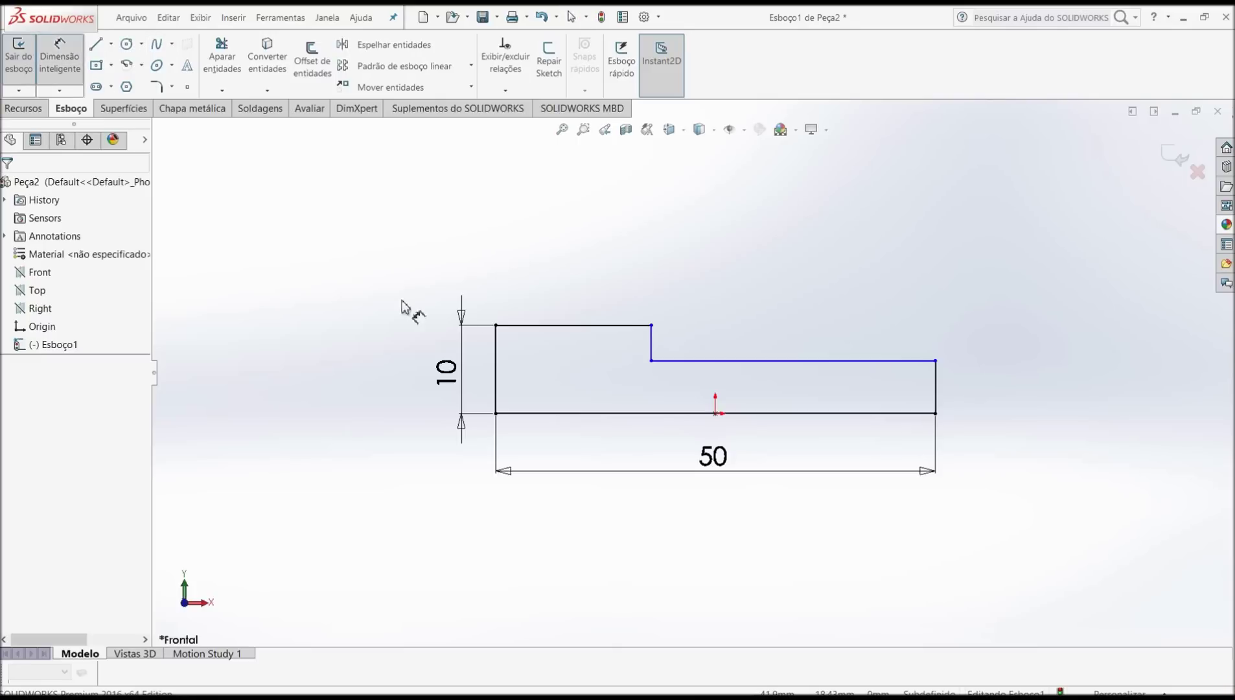
click(550, 323)
click(554, 290)
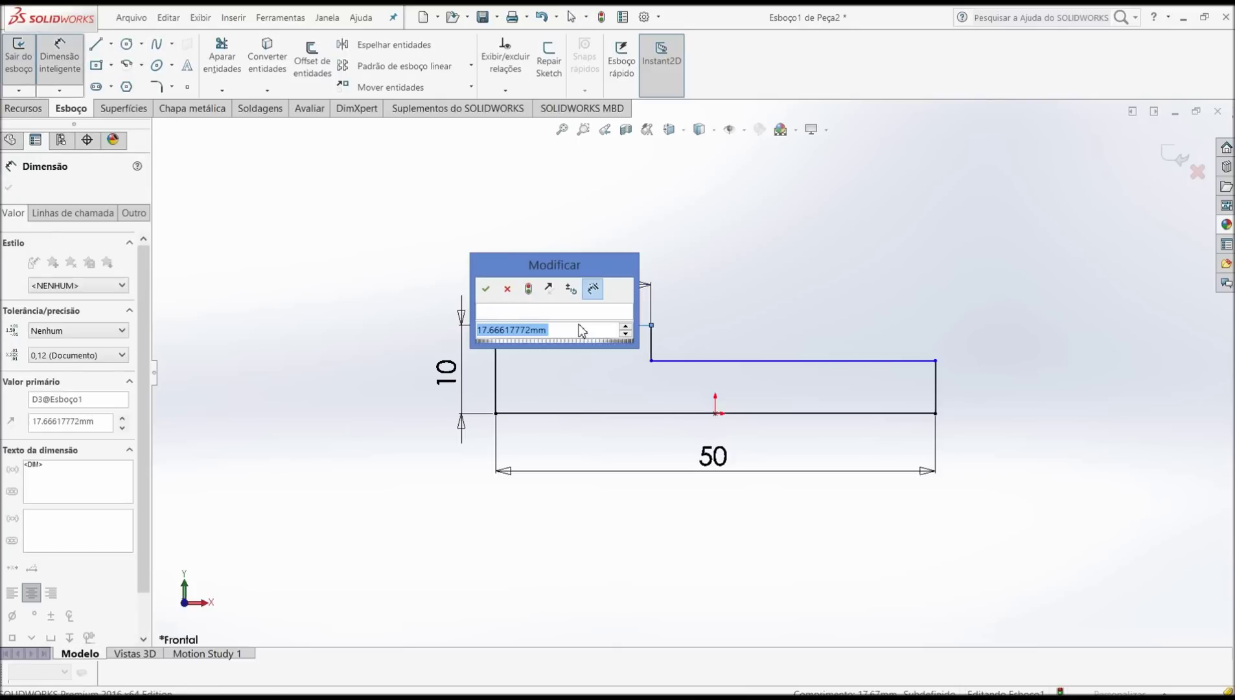
text(2)
text(20)
key(Return)
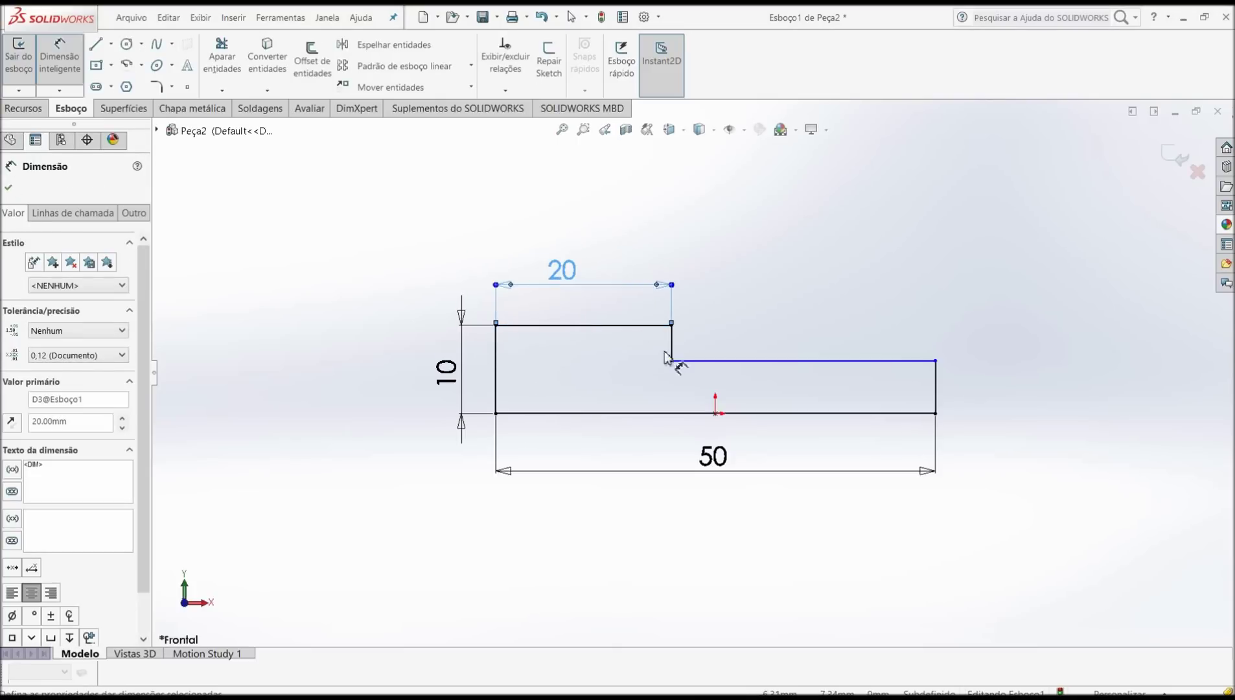
click(673, 343)
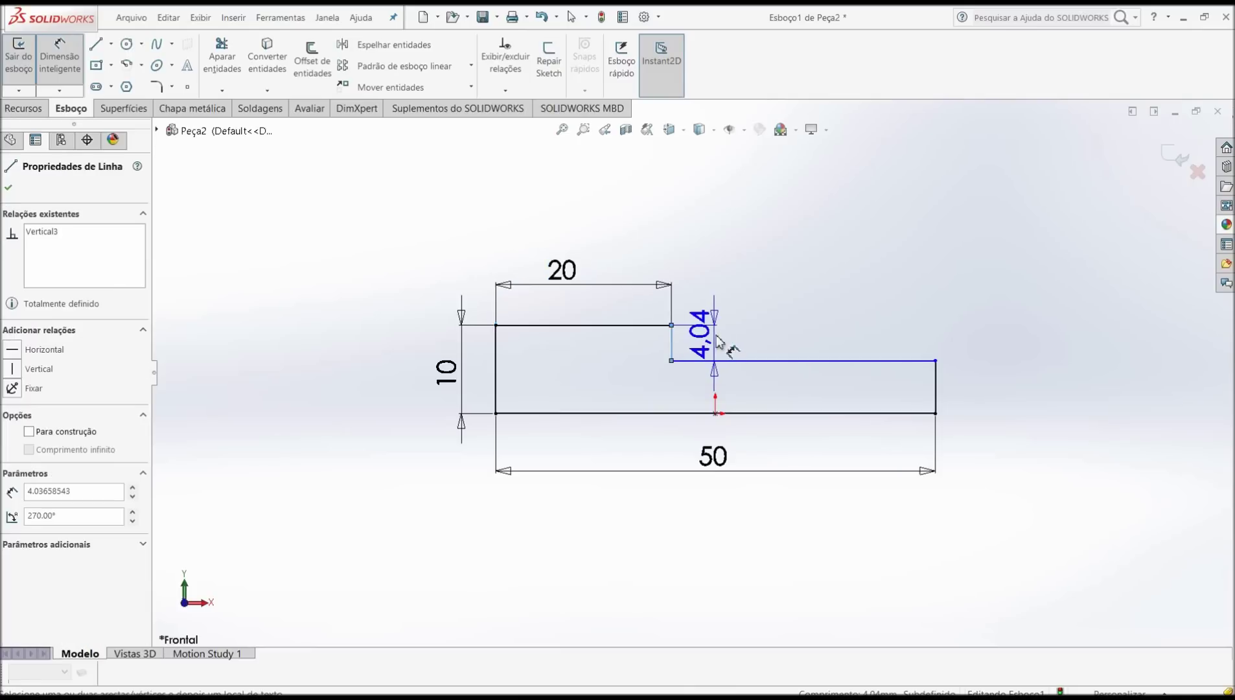
click(753, 377)
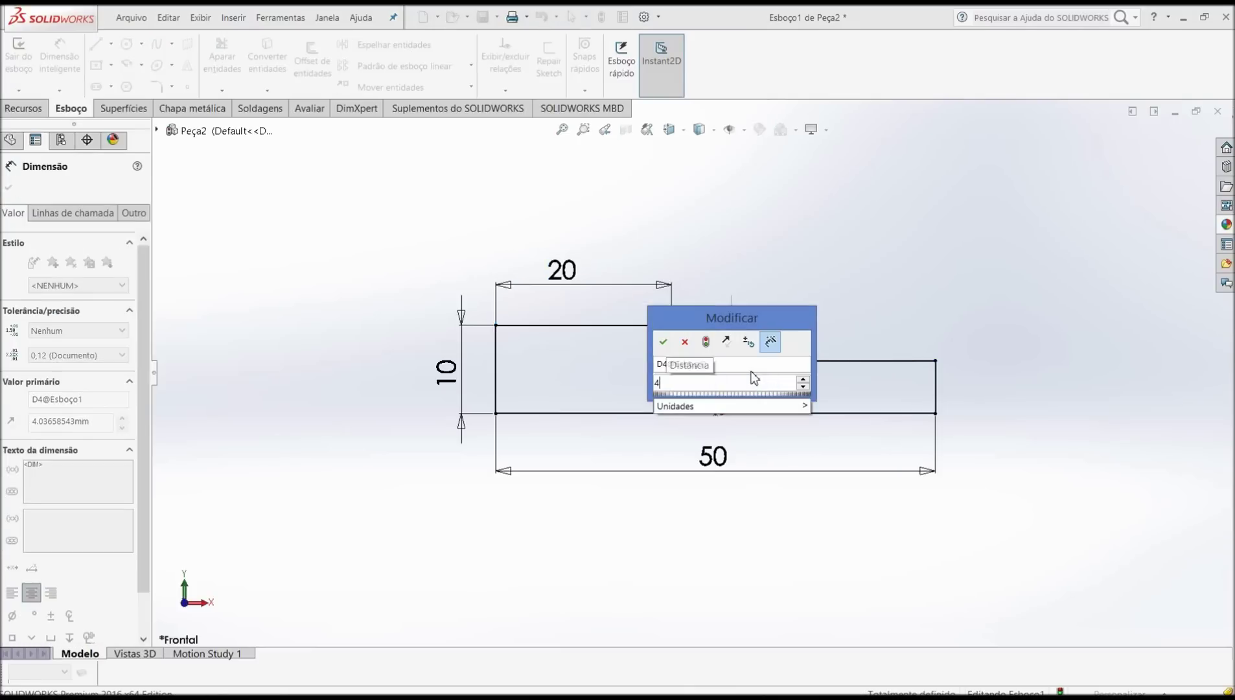
text(4)
key(Return)
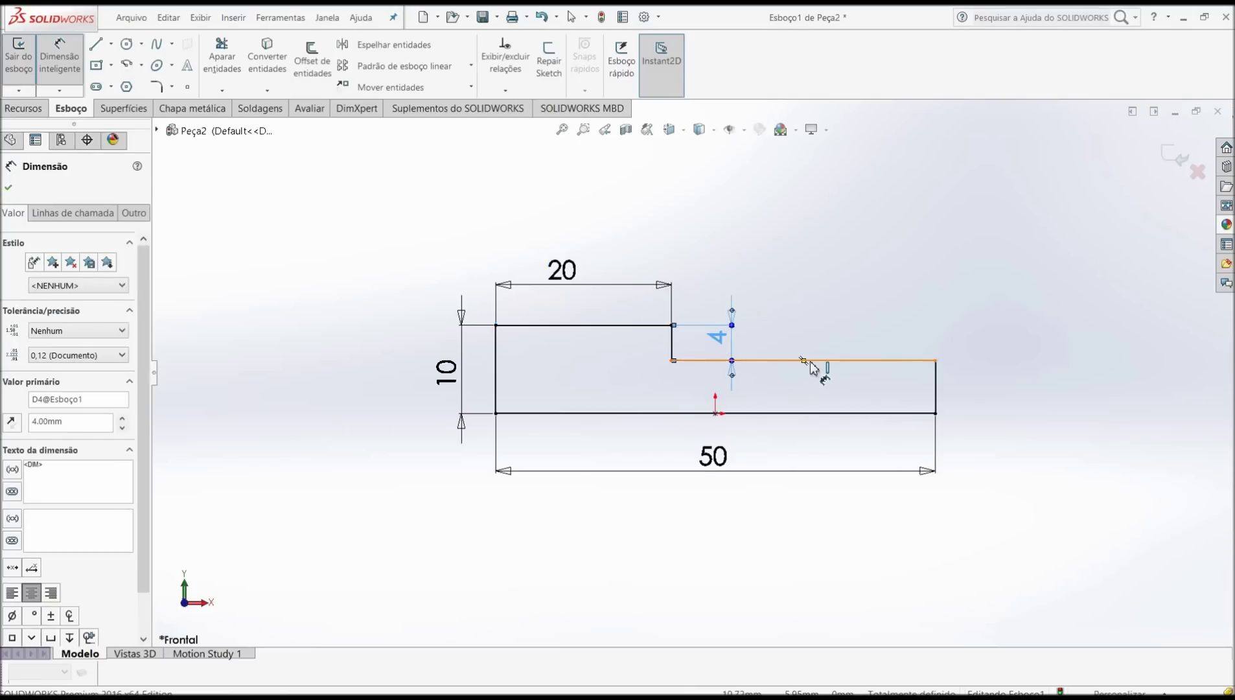
click(814, 361)
click(815, 292)
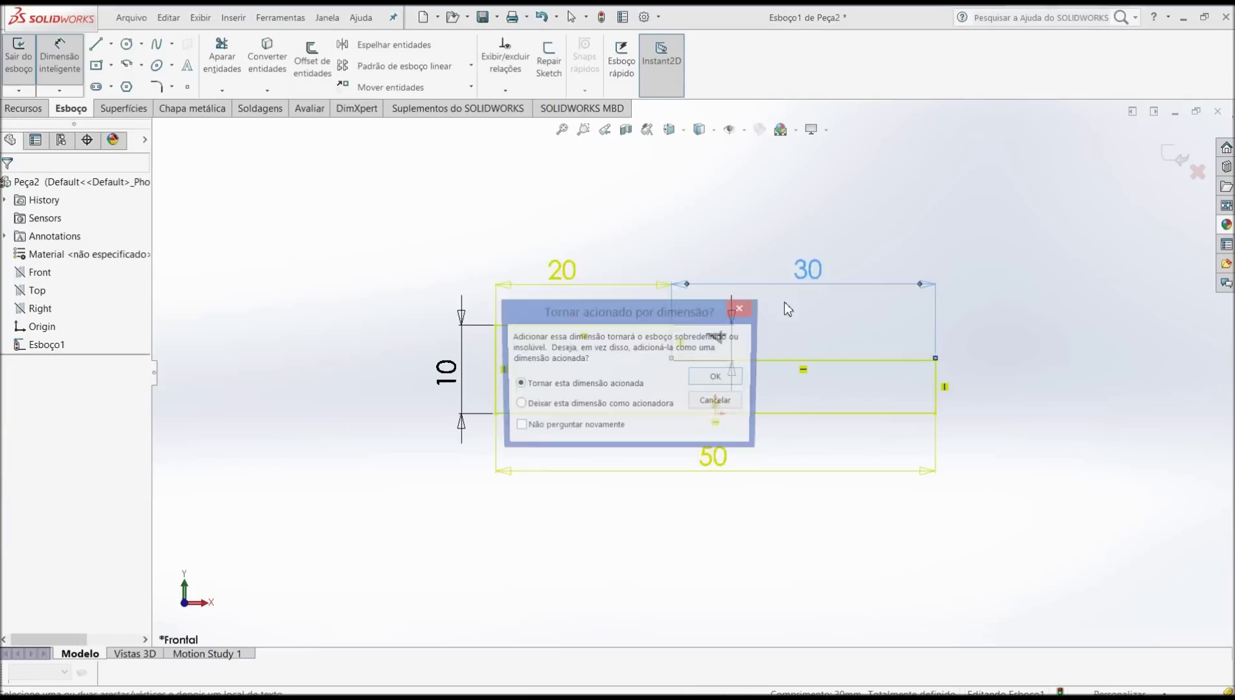
click(717, 401)
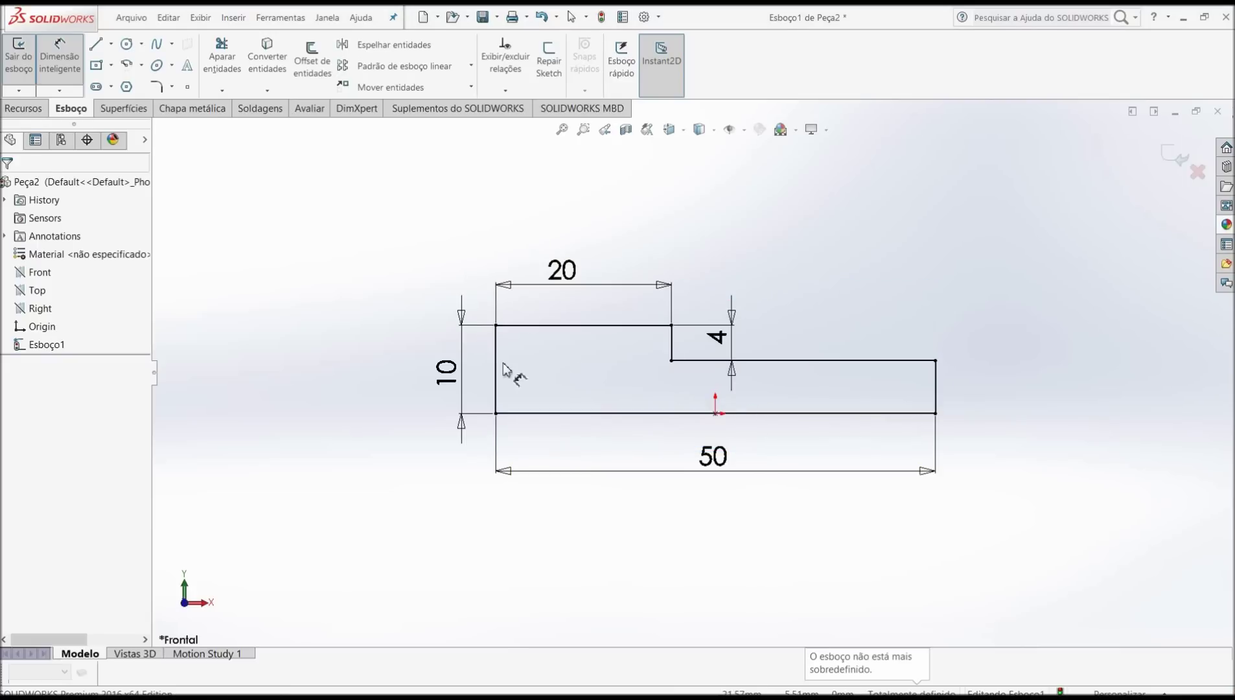
Switch to isometric view and preview a 360° revolve of the profile about its bottom line.
click(683, 133)
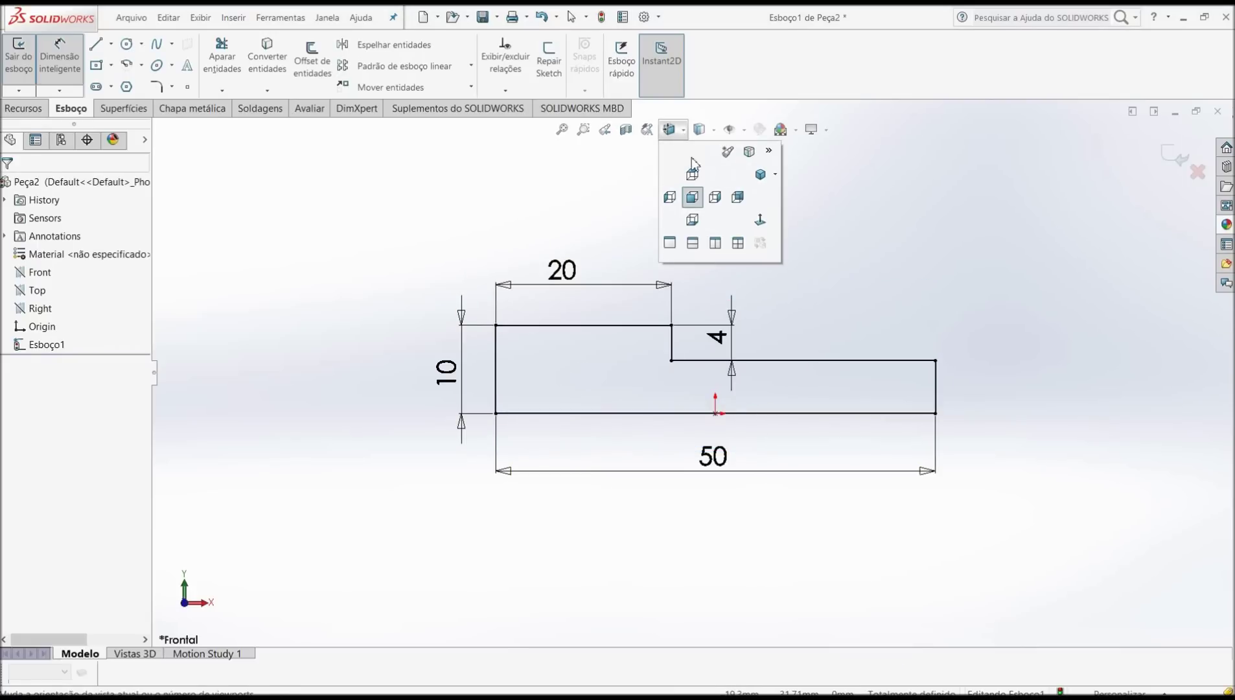
click(761, 172)
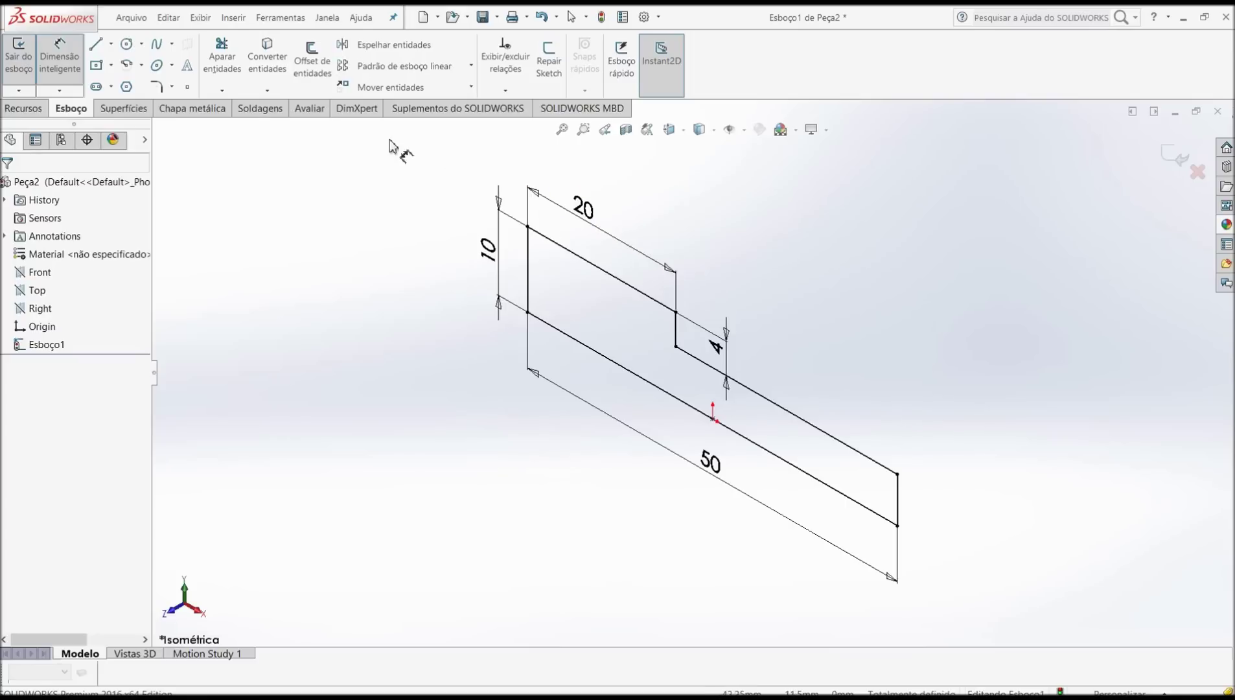
click(47, 112)
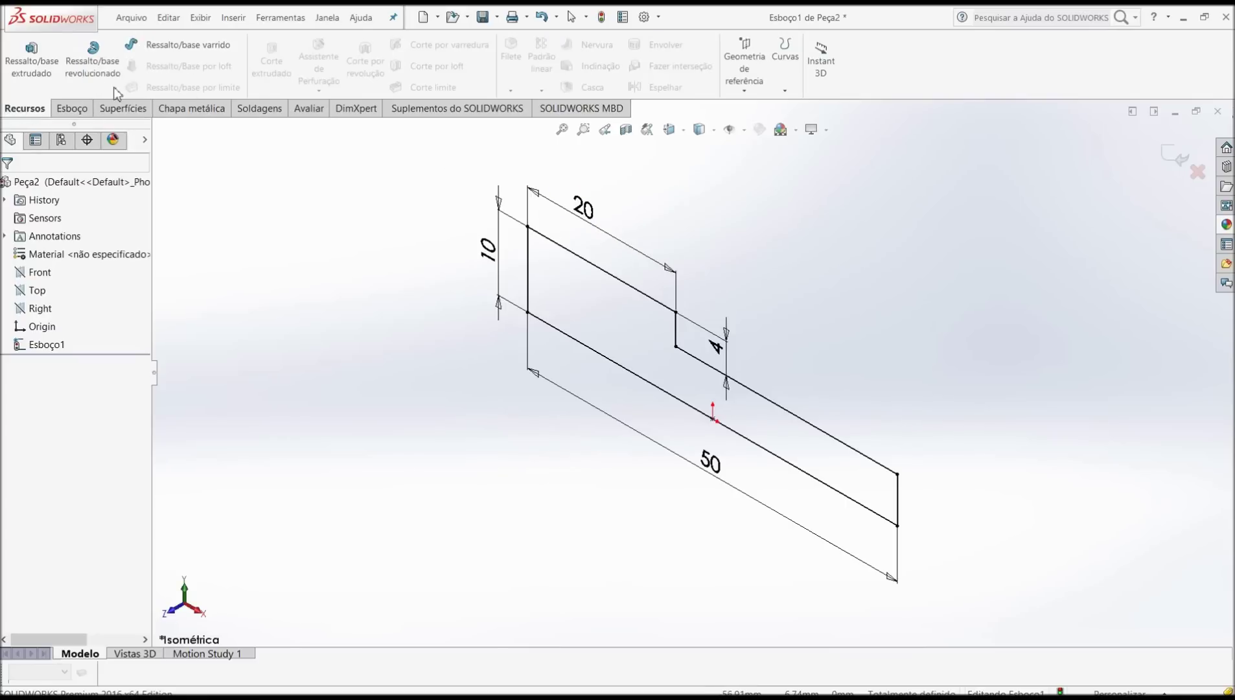
click(117, 59)
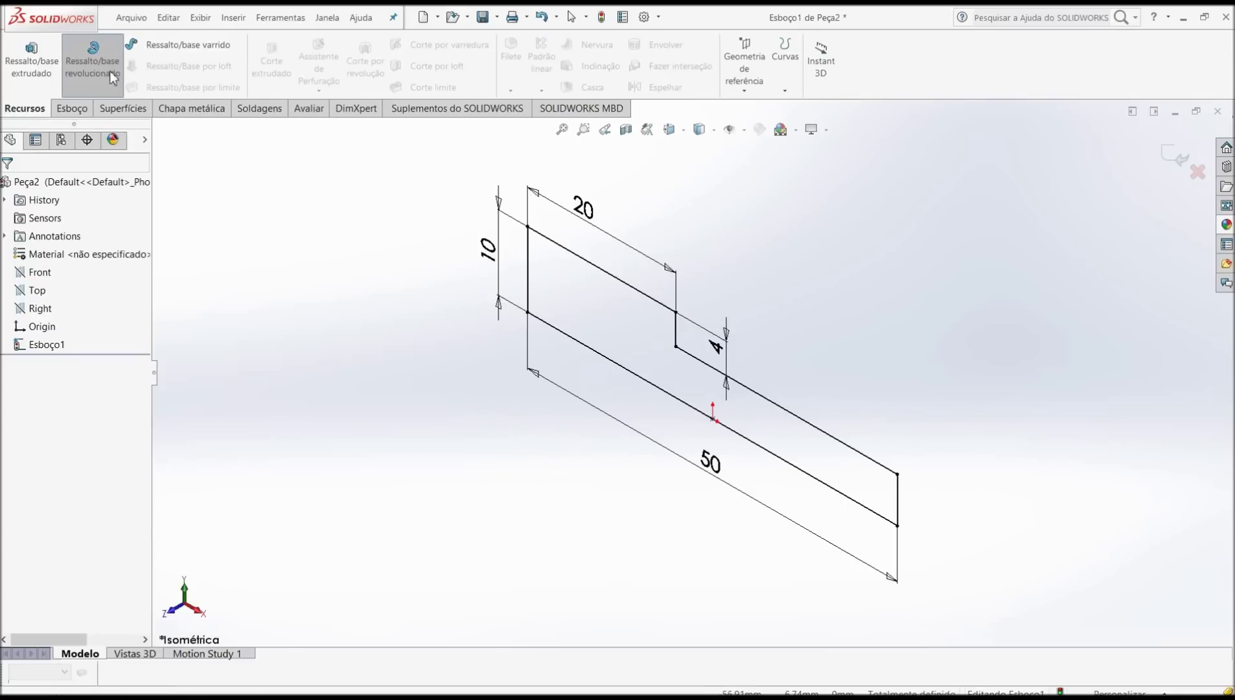
click(606, 360)
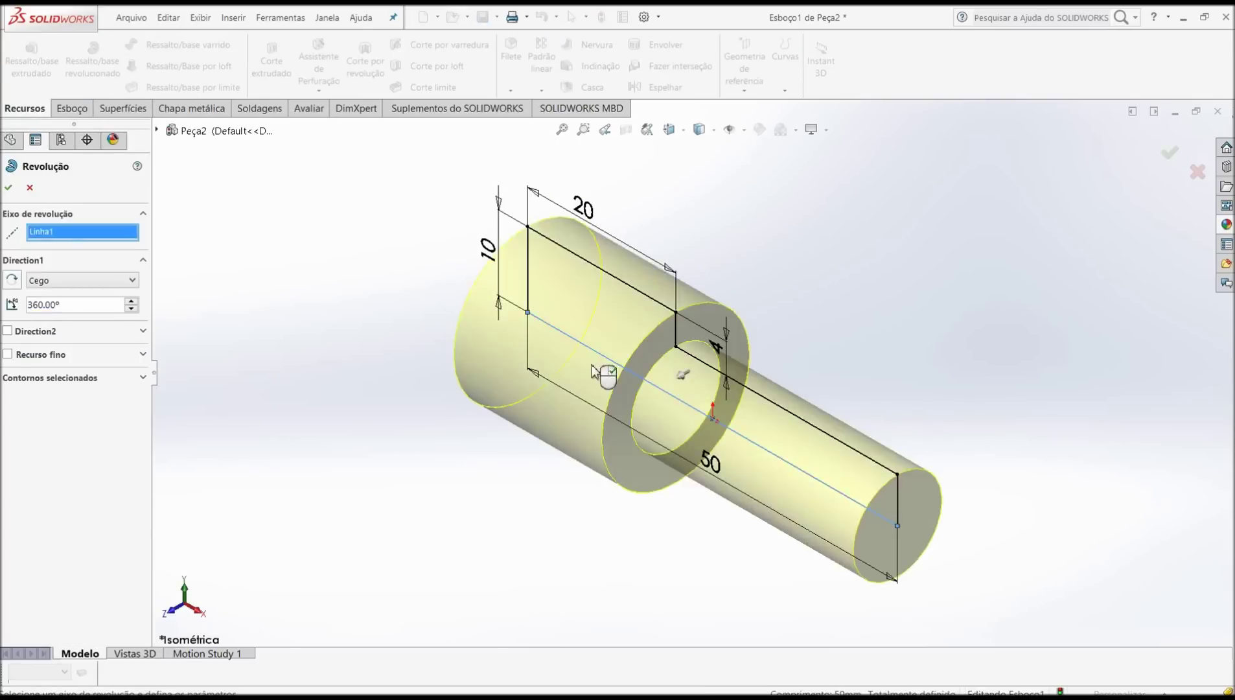
Accept the revolve as Revolução1 and orbit around the stepped shaft to inspect it.
click(10, 188)
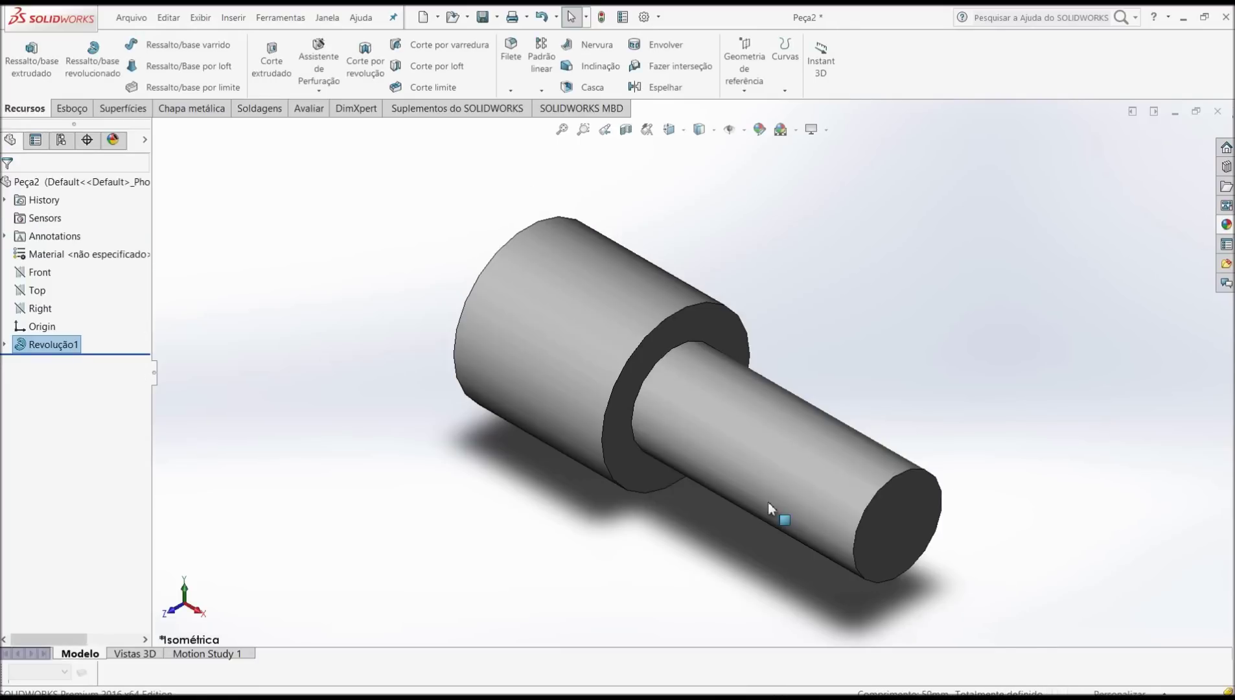
scroll(768, 502, up, 2)
scroll(727, 476, down, 2)
mouse_move(748, 400)
middle_down()
mouse_move(901, 262)
mouse_move(900, 358)
middle_up()
scroll(904, 369, down, 2)
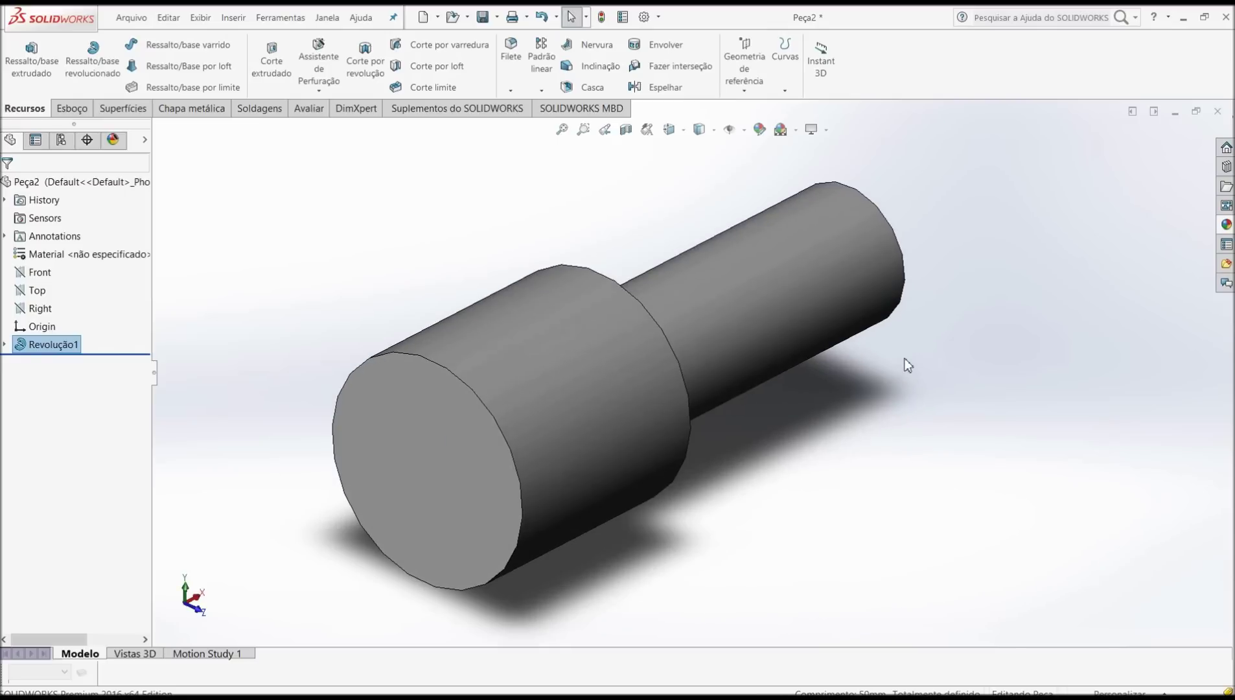
scroll(907, 364, up, 1)
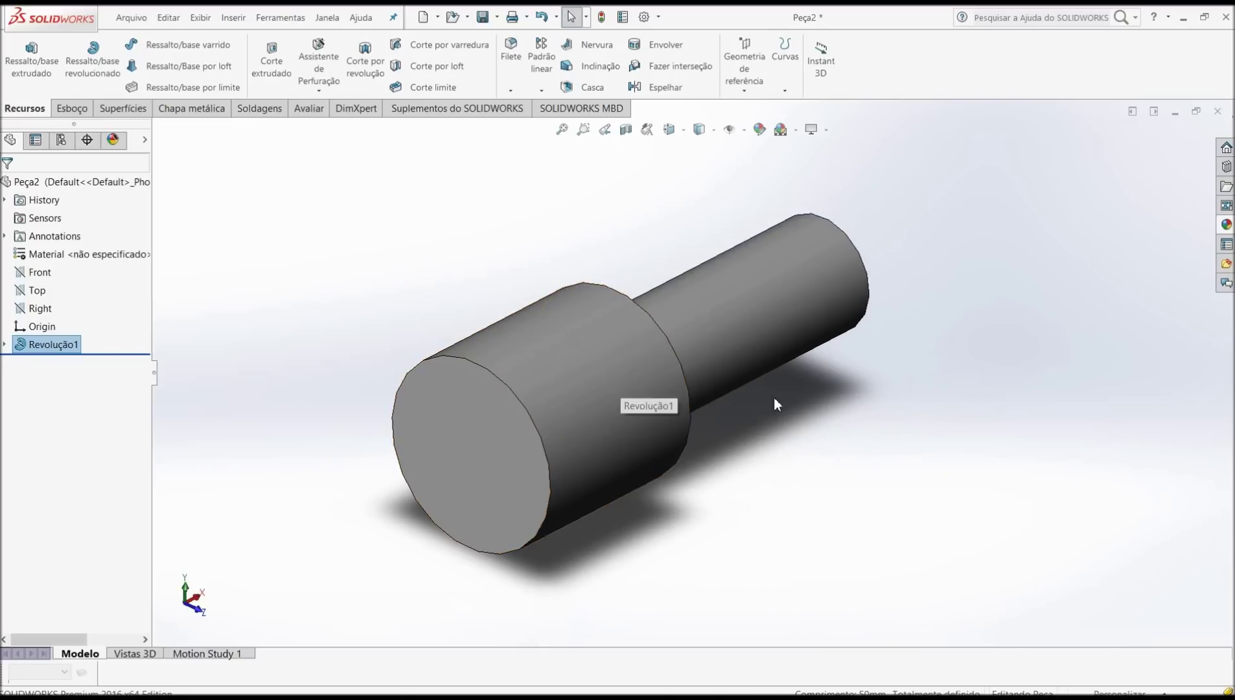
mouse_move(774, 397)
middle_down()
mouse_move(593, 537)
mouse_move(663, 227)
middle_up()
mouse_move(521, 284)
middle_down()
mouse_move(488, 408)
mouse_move(499, 358)
middle_up()
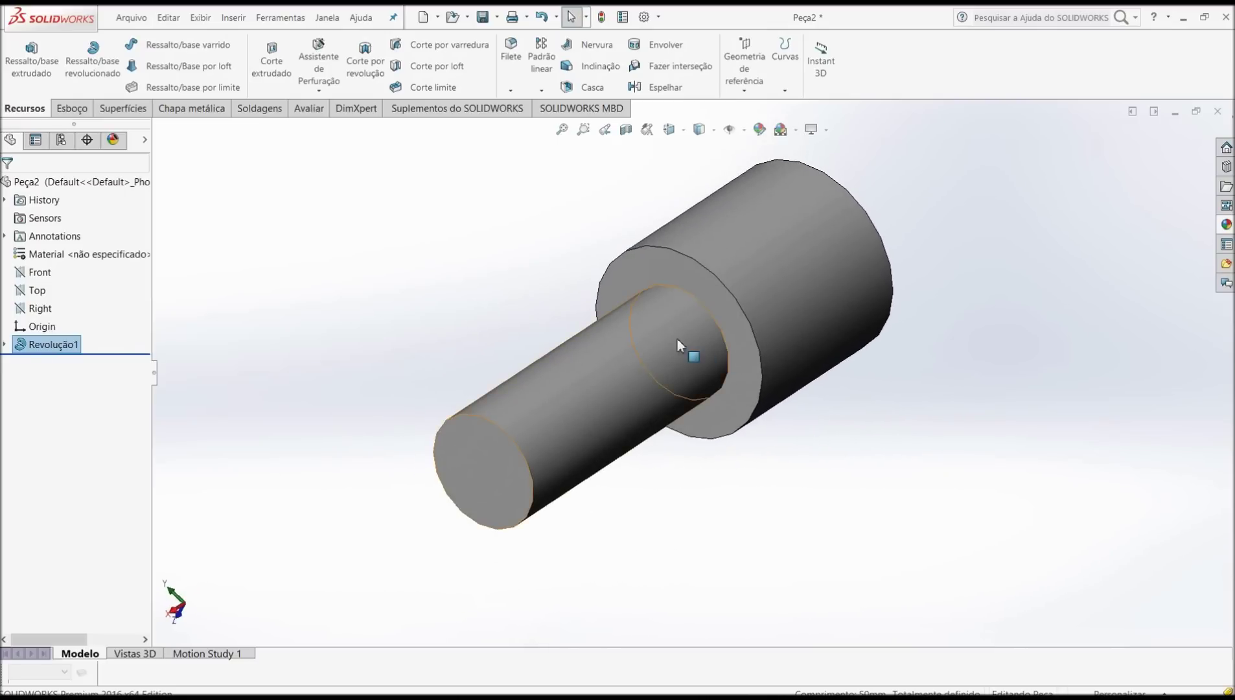
scroll(678, 339, down, 2)
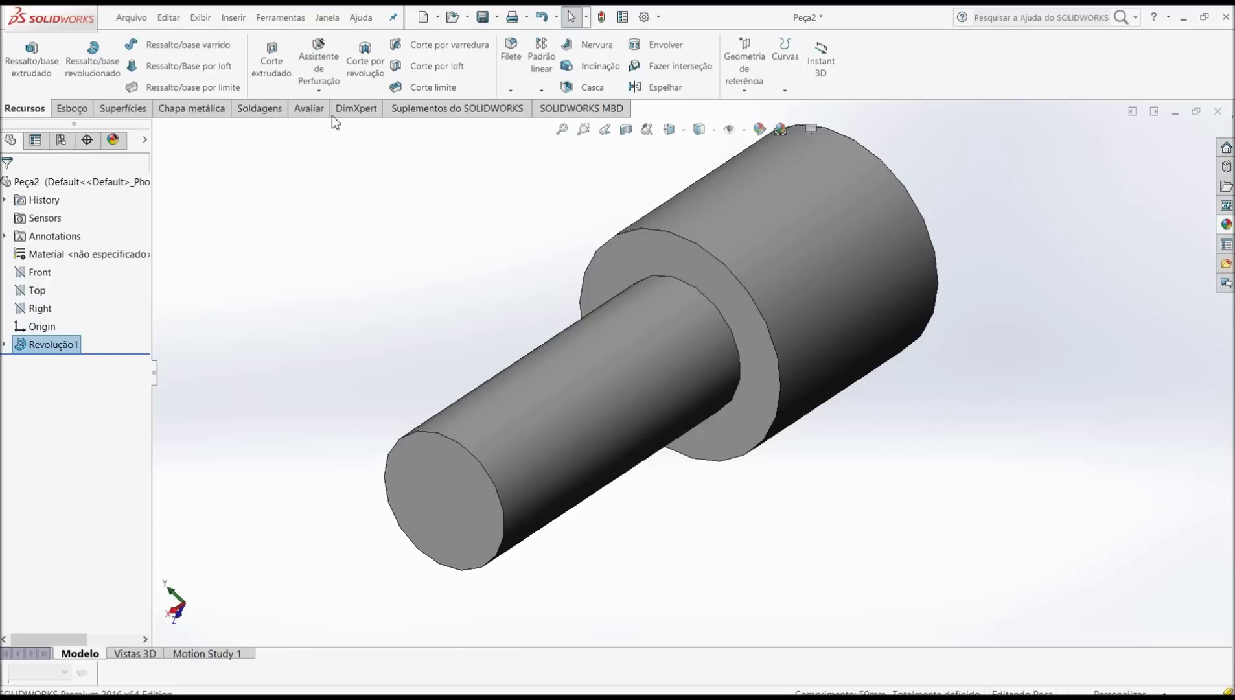
click(321, 90)
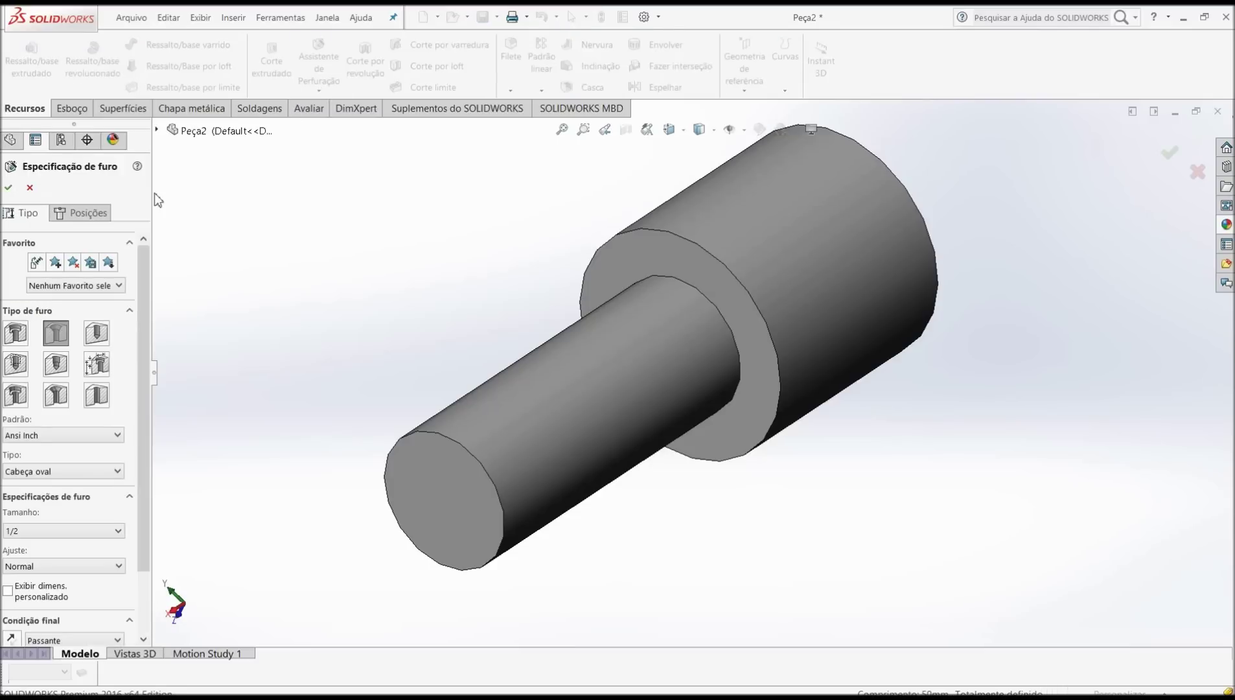
Cancel the hole wizard and start a Rosca thread from the small cylinder's end edge.
click(29, 189)
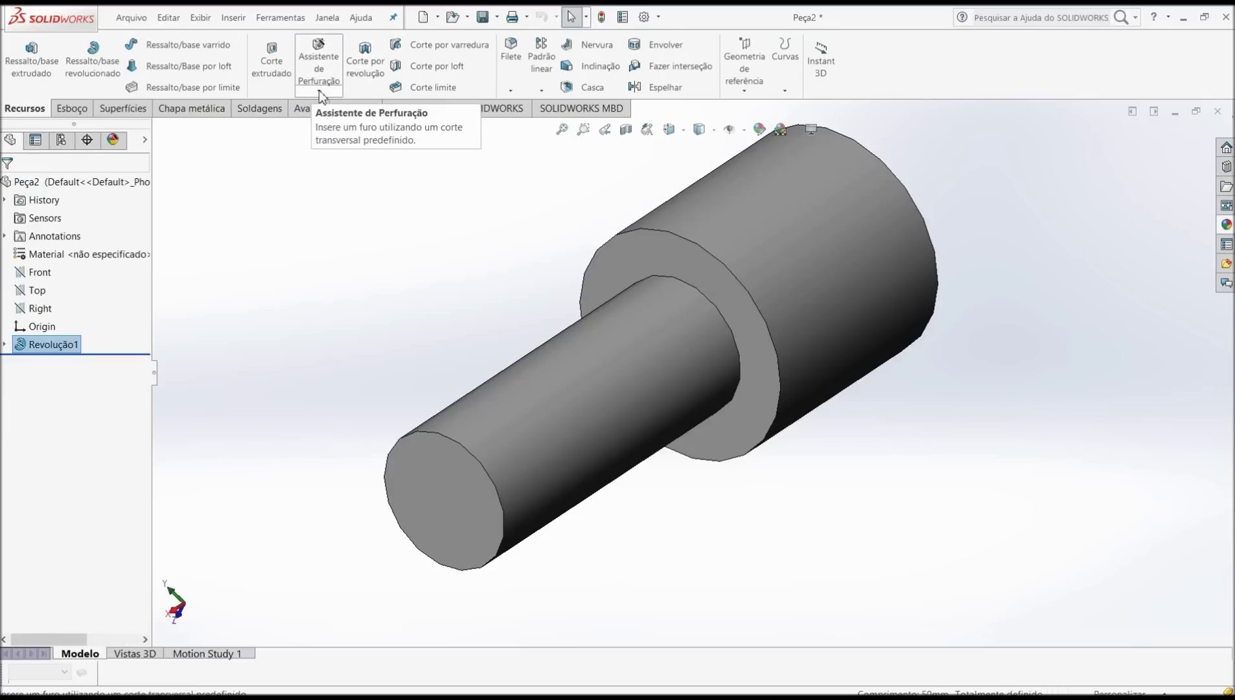
click(318, 92)
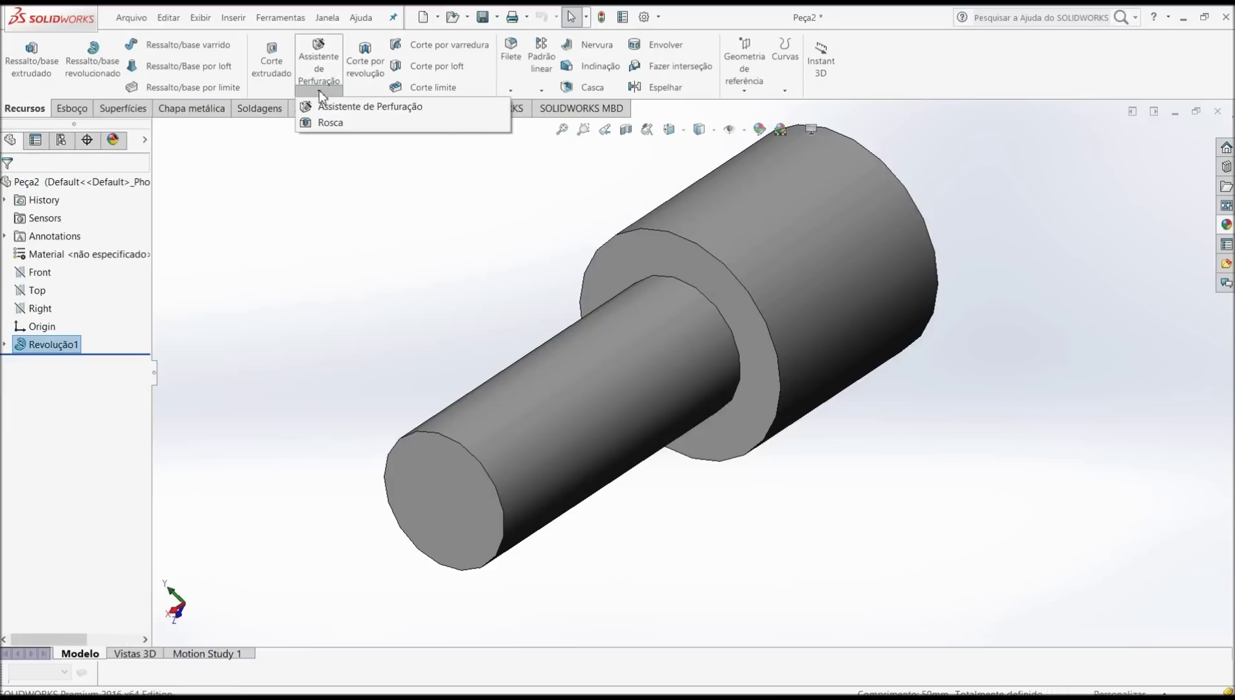
click(341, 123)
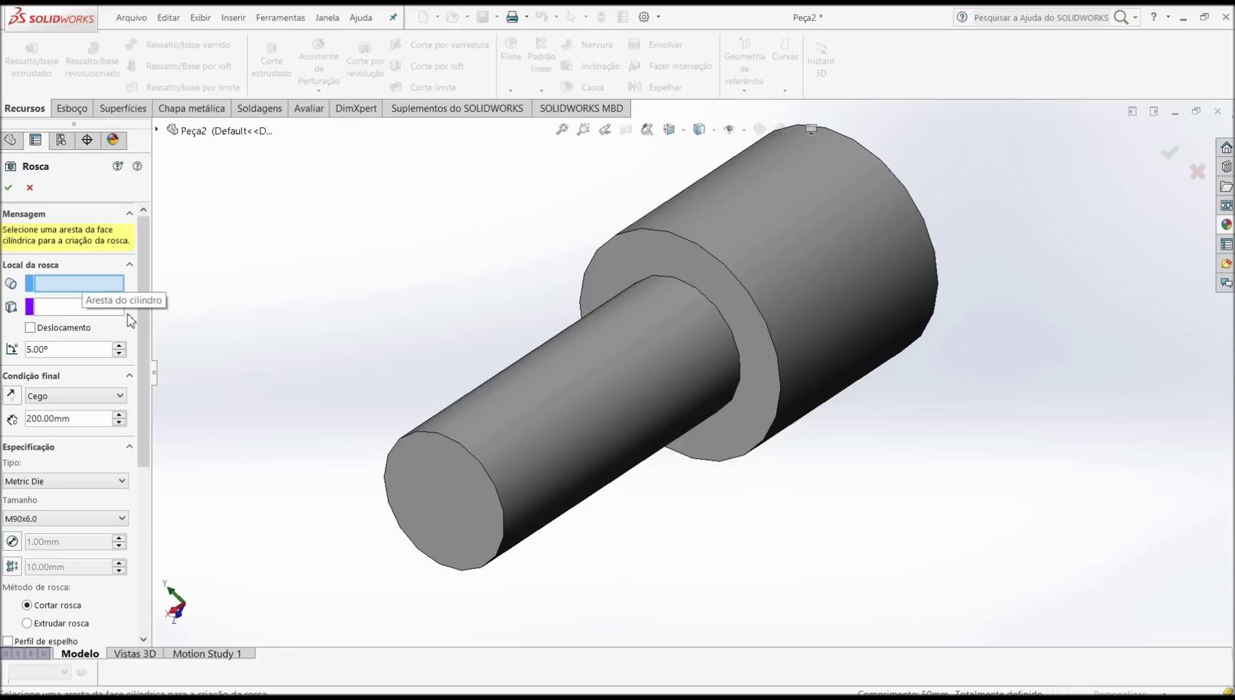
click(452, 440)
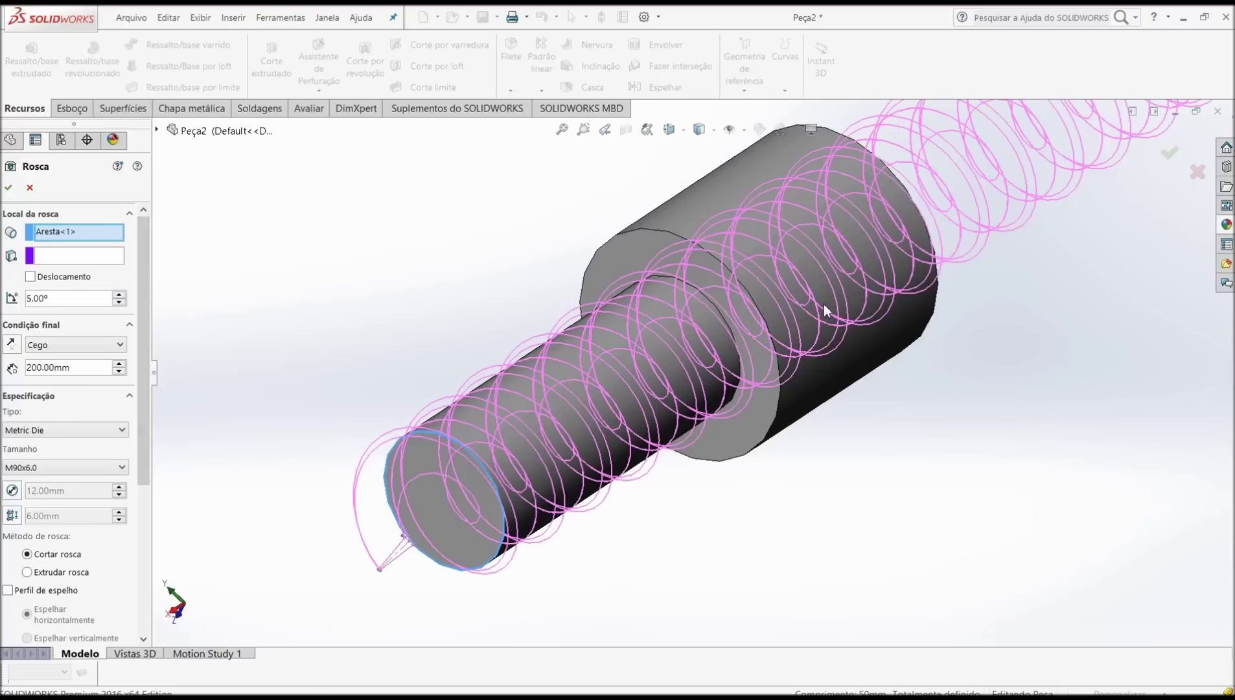
Set the thread's blind depth to 30 mm, correcting an initial 20 mm entry.
scroll(825, 311, up, 4)
scroll(732, 348, up, 1)
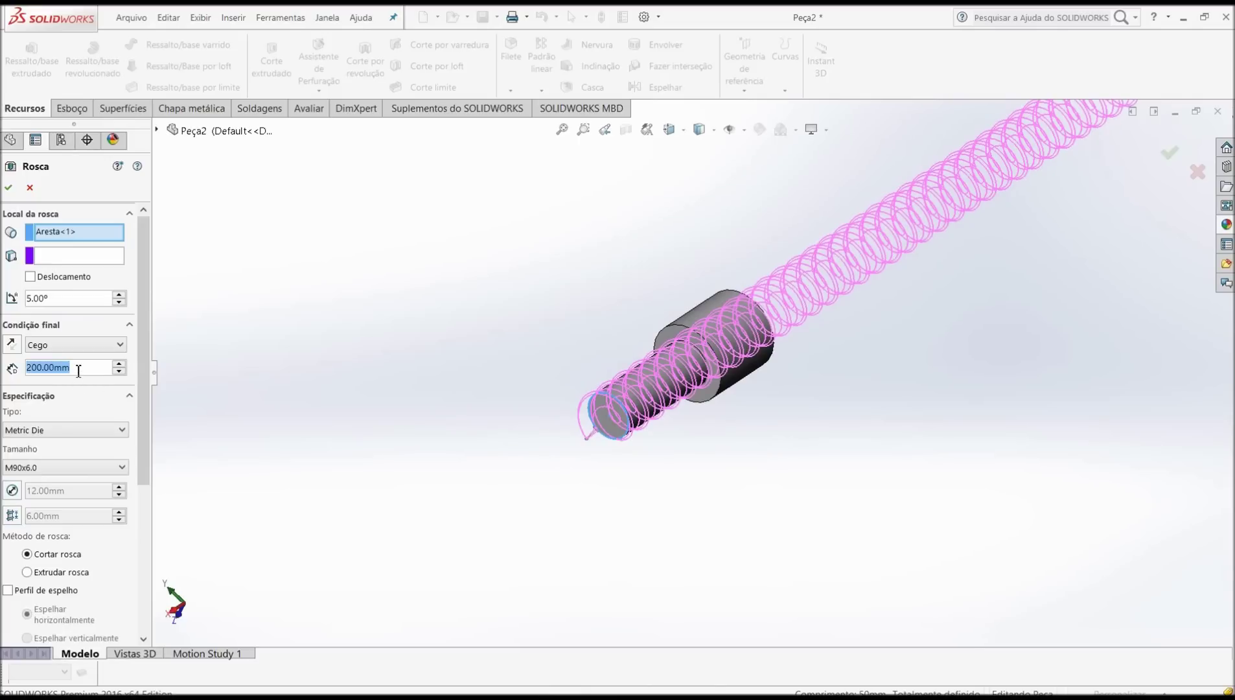
text(20)
key(Return)
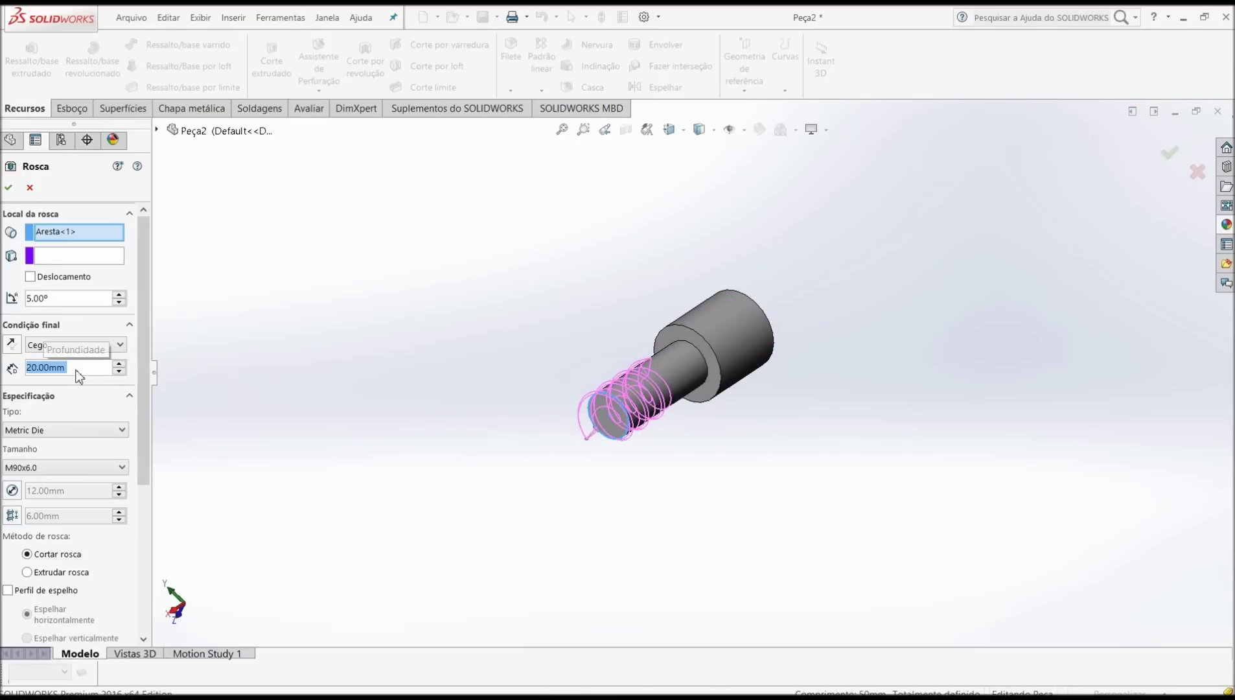
scroll(744, 421, down, 1)
scroll(680, 389, down, 2)
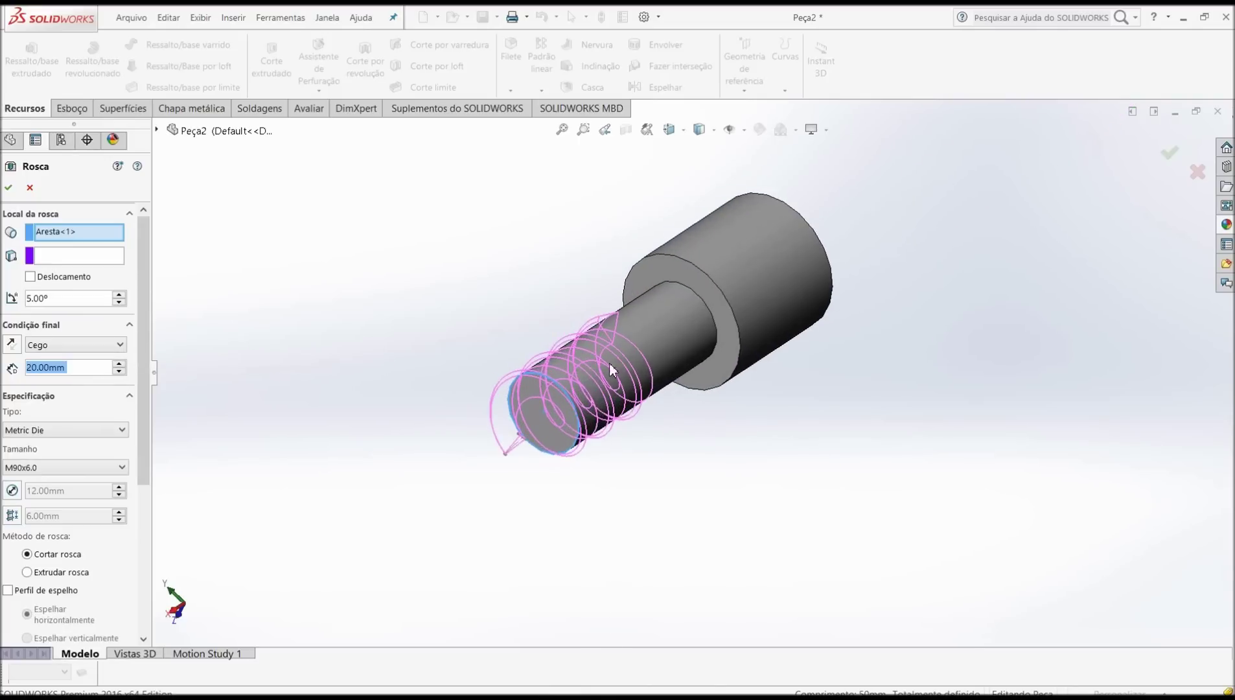
scroll(645, 361, down, 3)
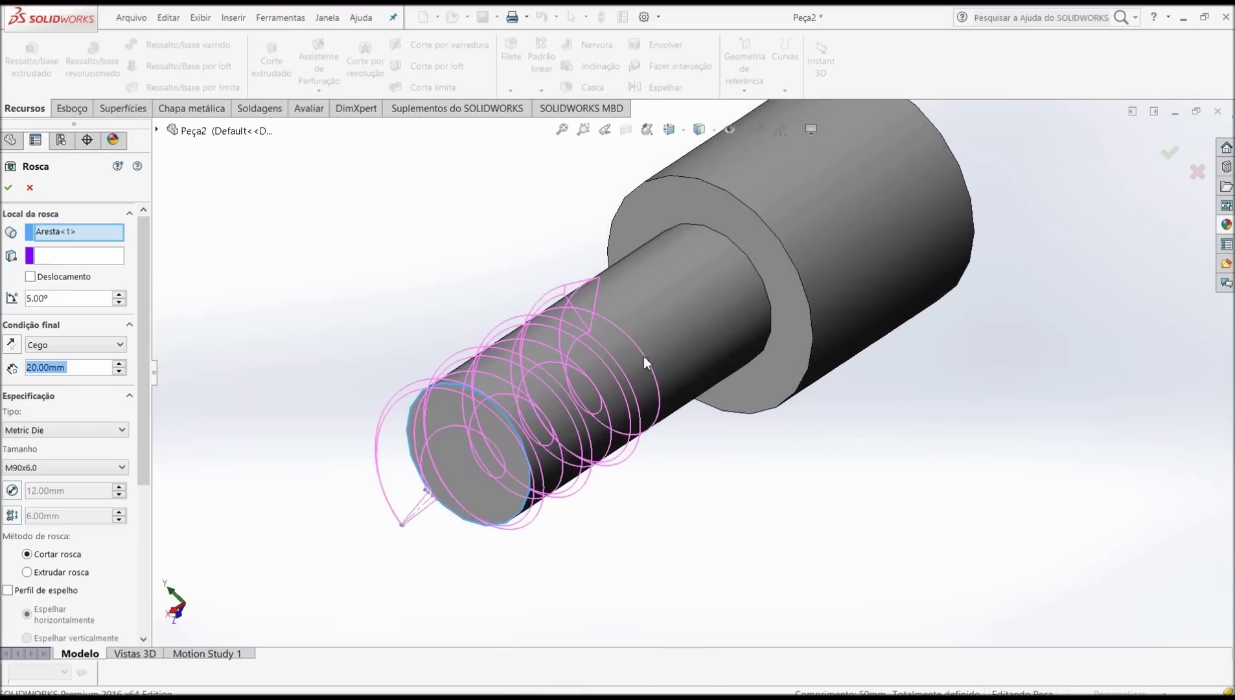
click(118, 365)
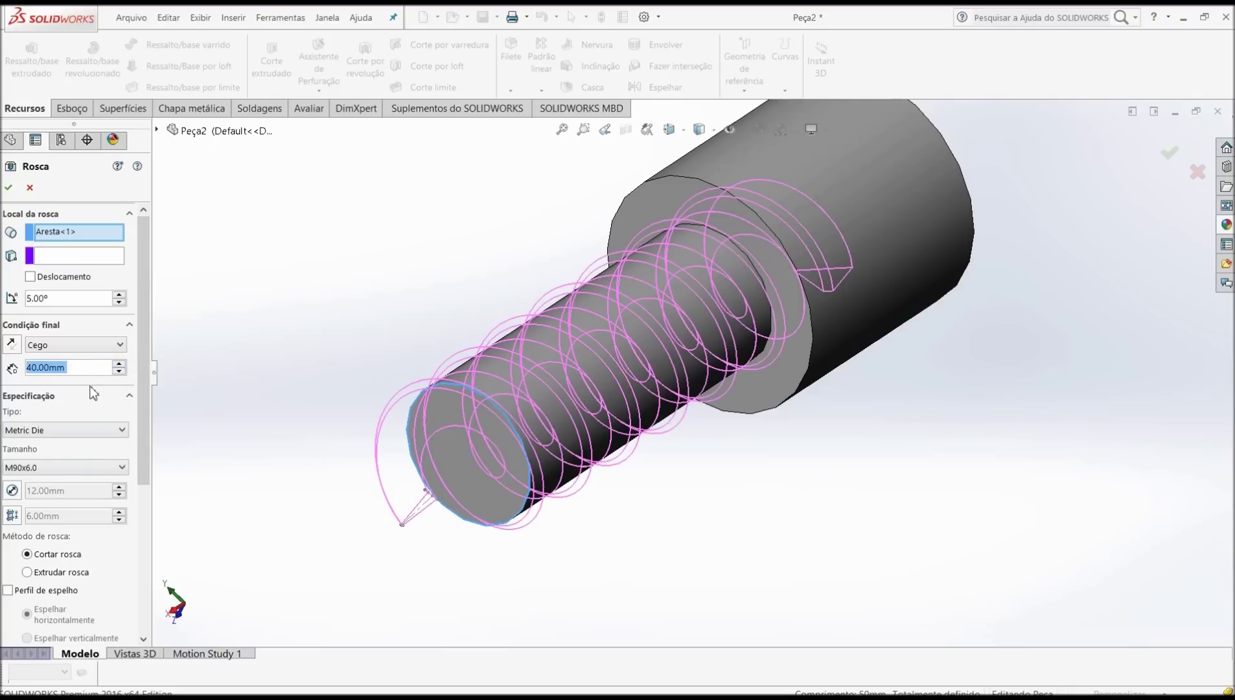
key(Down)
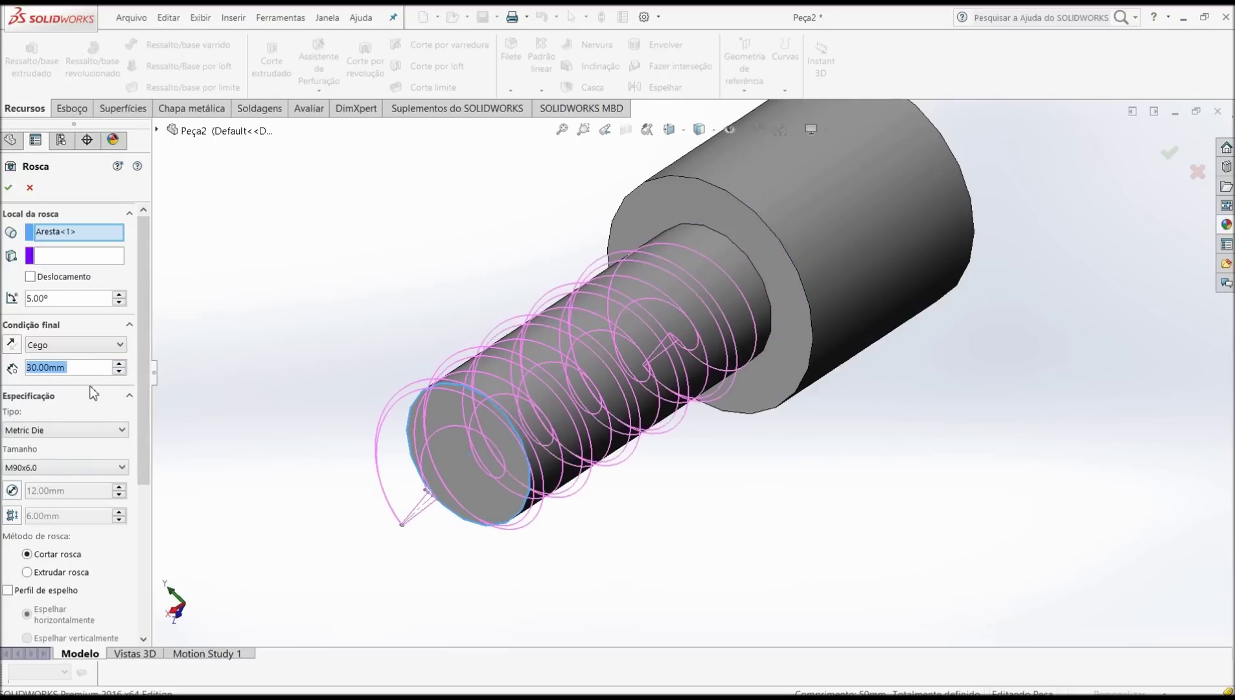
mouse_move(144, 480)
mouse_down()
mouse_move(148, 530)
mouse_move(140, 464)
mouse_up()
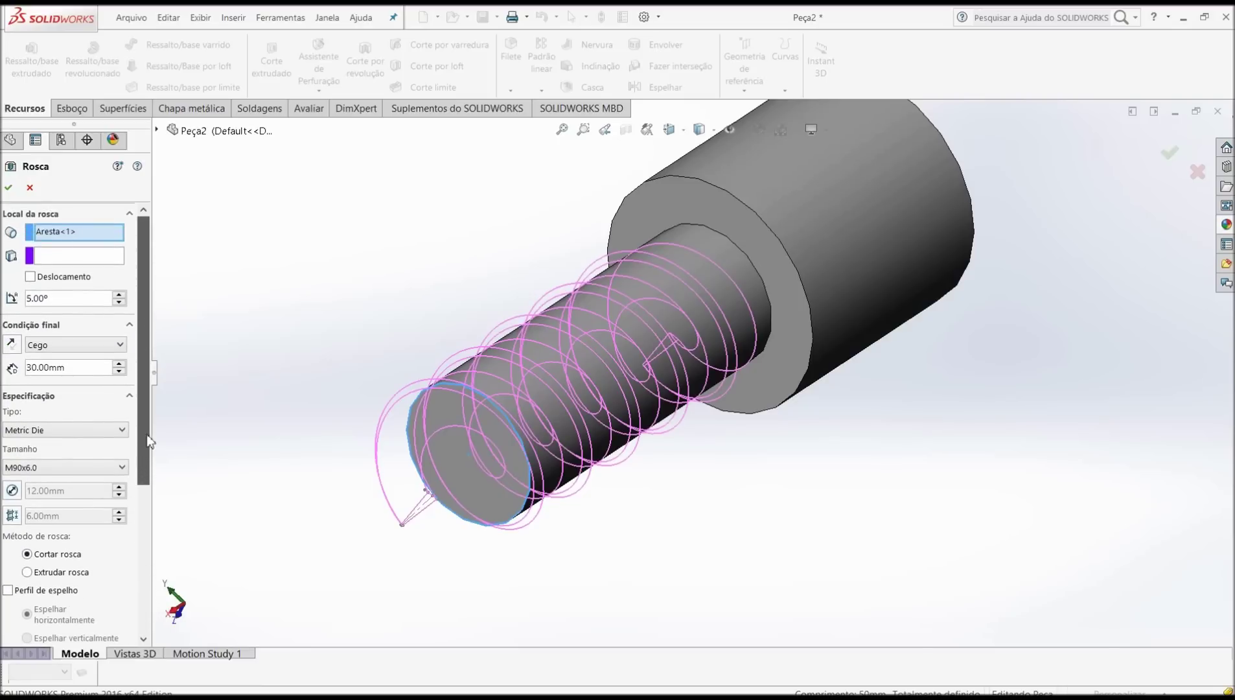
Keep the Metric Die thread type and choose size M14x1.5, viewing the helix side-on.
click(121, 430)
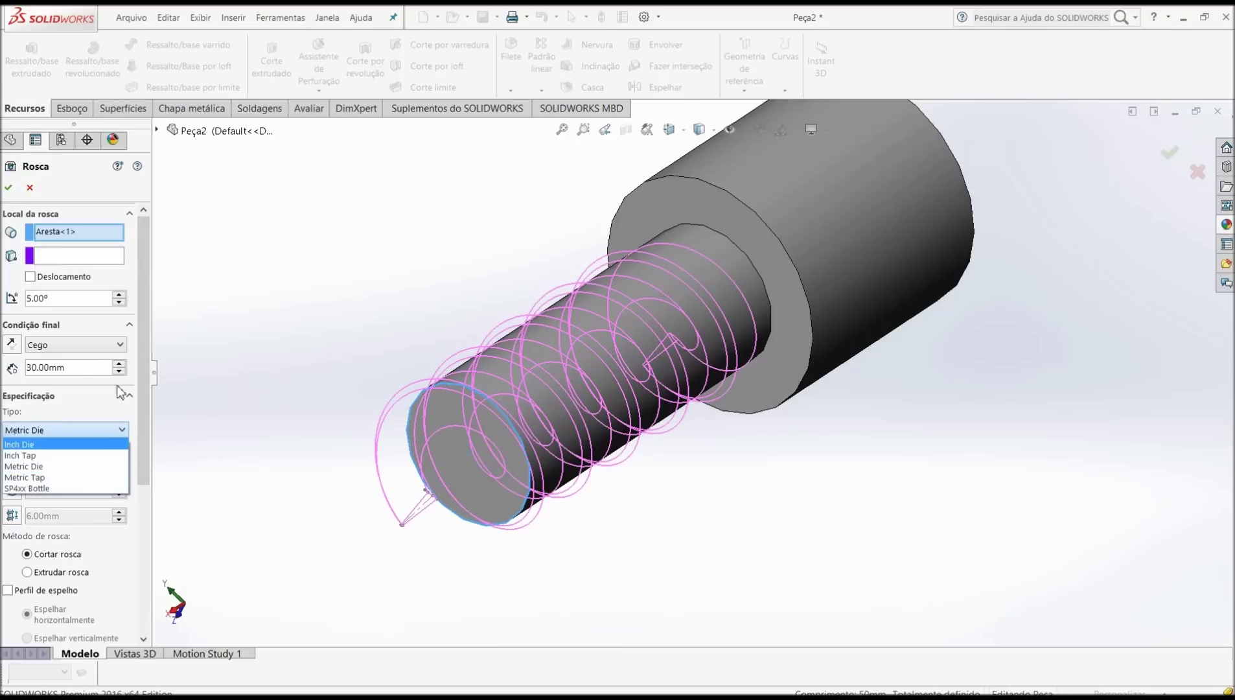
click(103, 398)
click(122, 468)
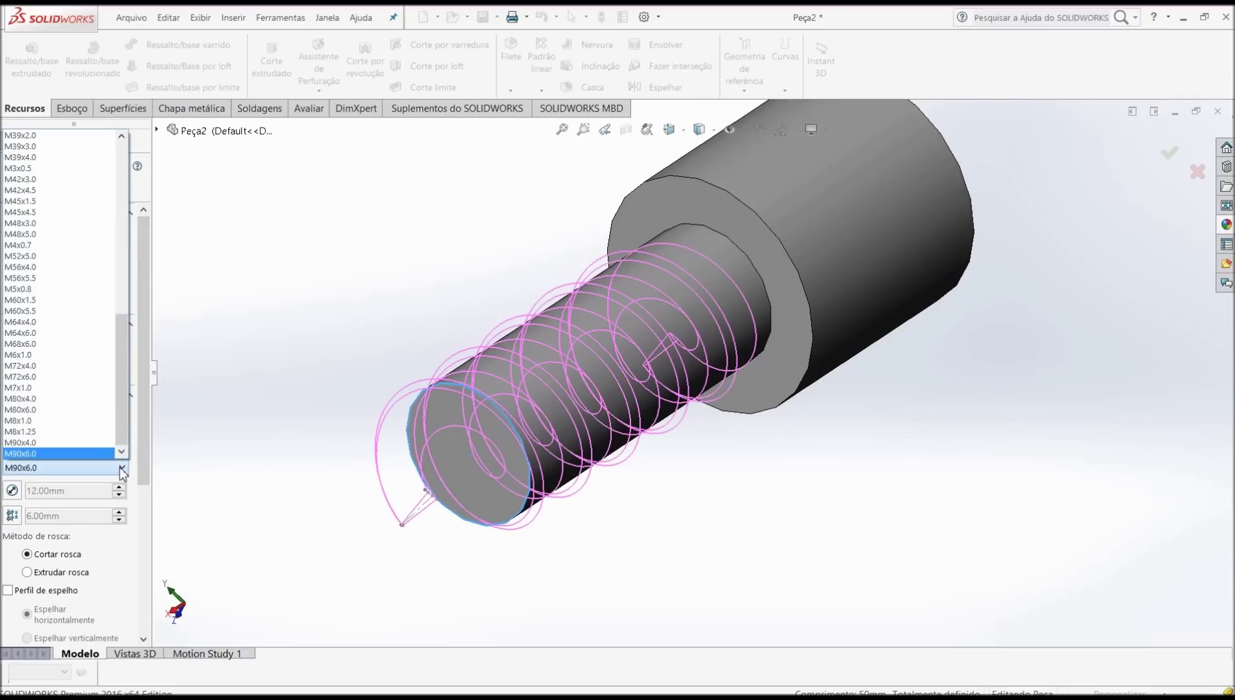
drag(126, 427, 110, 290)
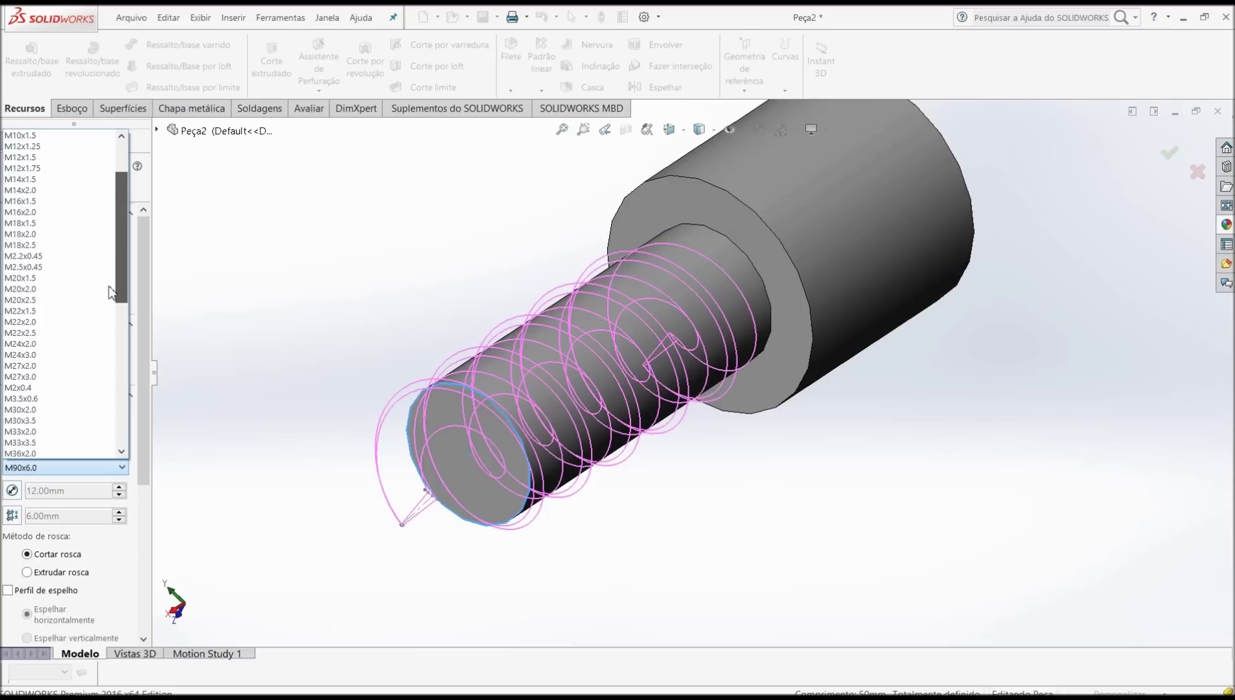
click(39, 176)
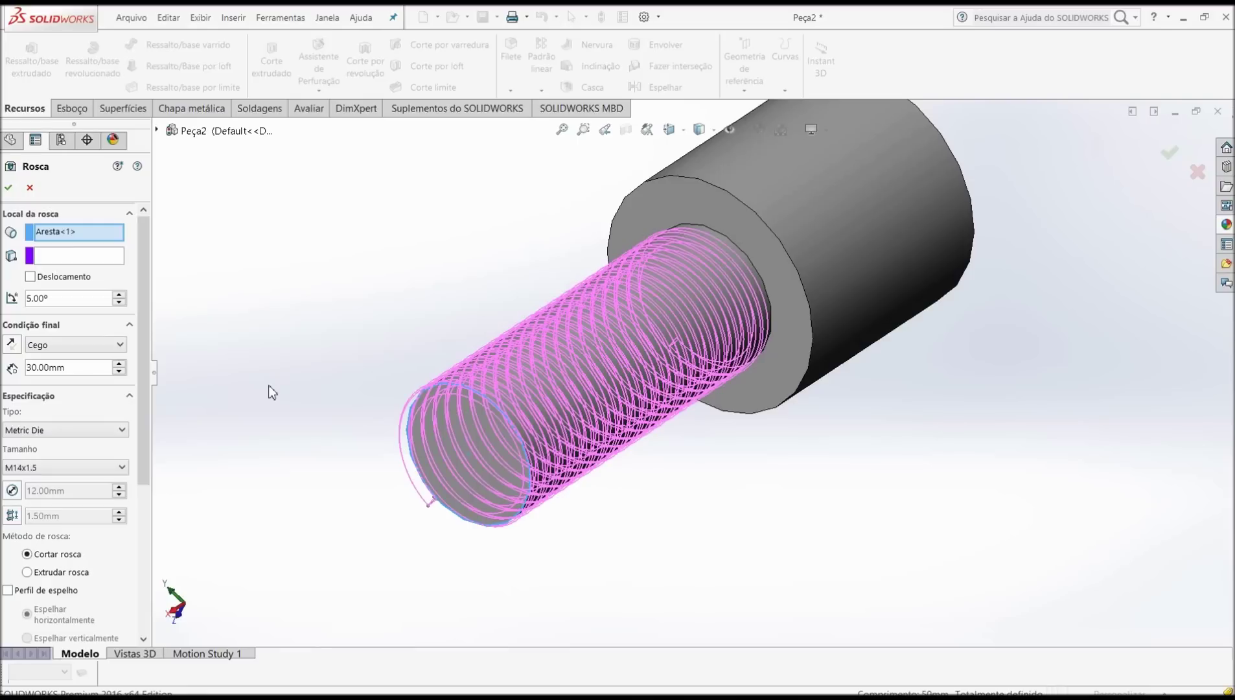
middle_drag(427, 414, 378, 417)
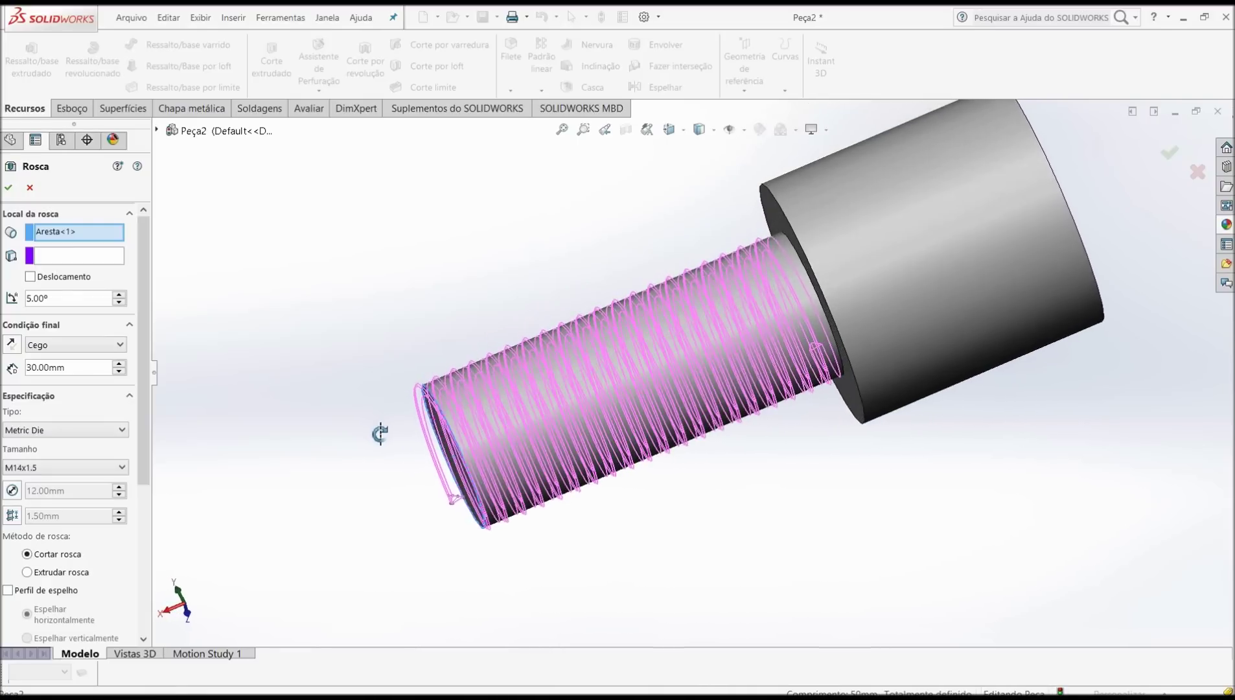
click(83, 266)
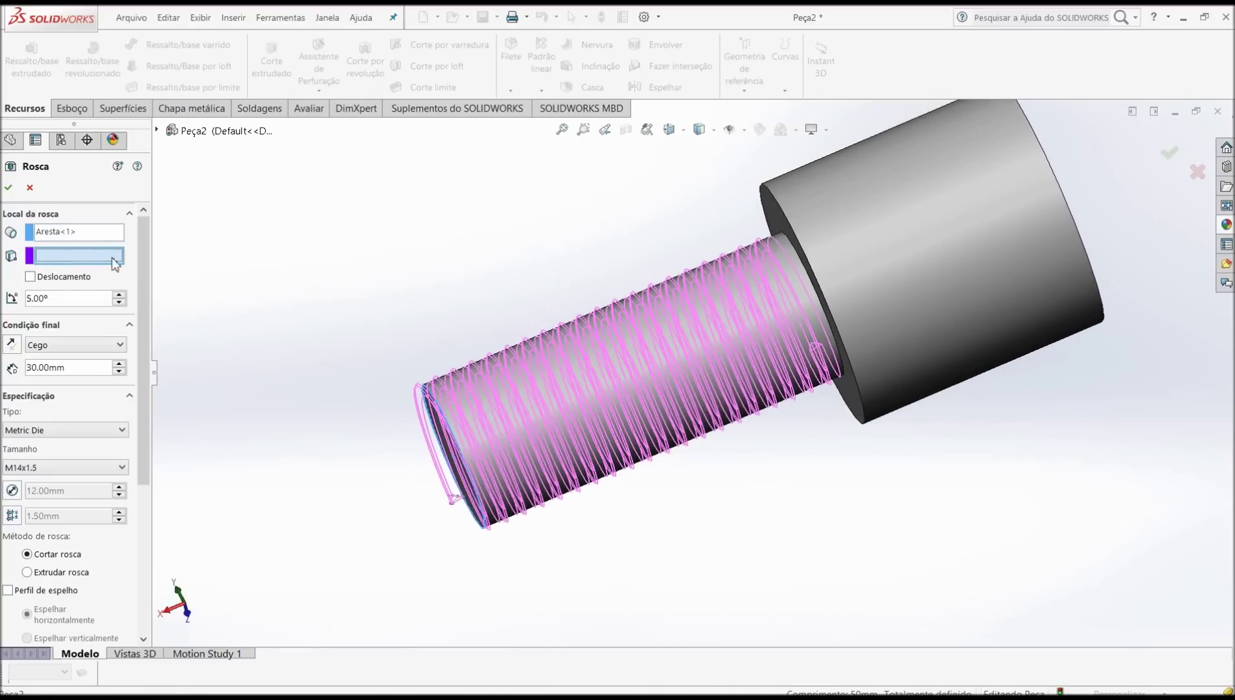
scroll(851, 307, down, 5)
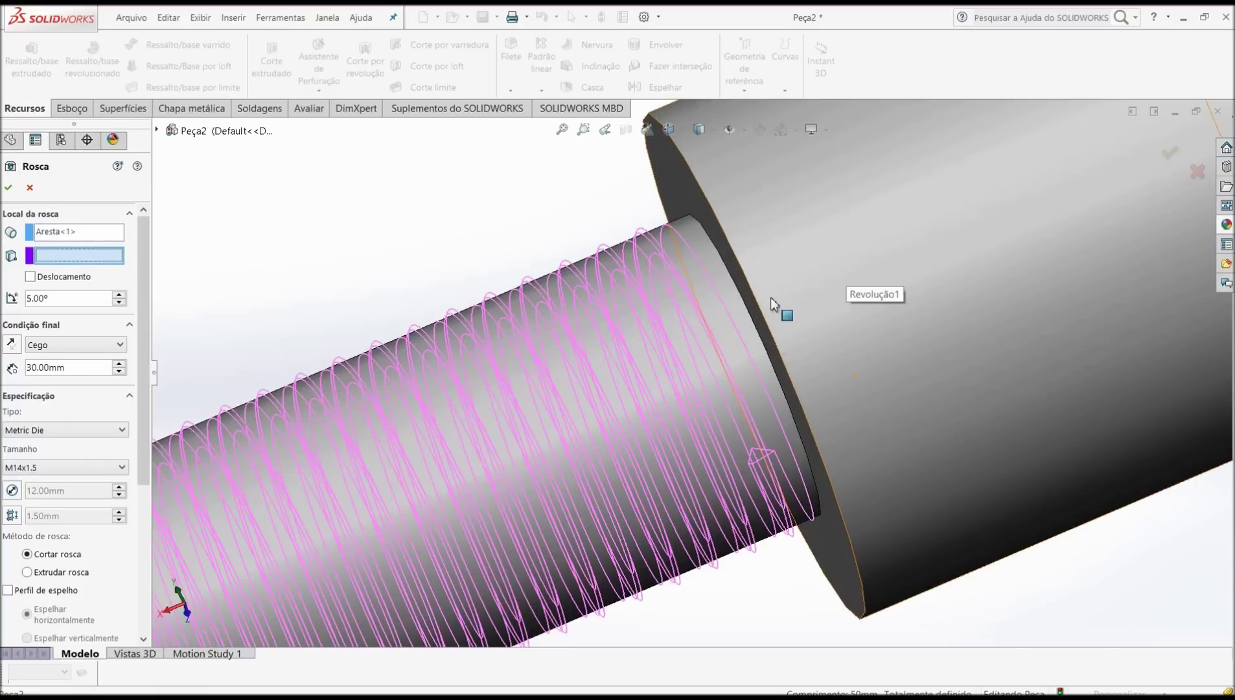
click(733, 295)
scroll(552, 424, up, 4)
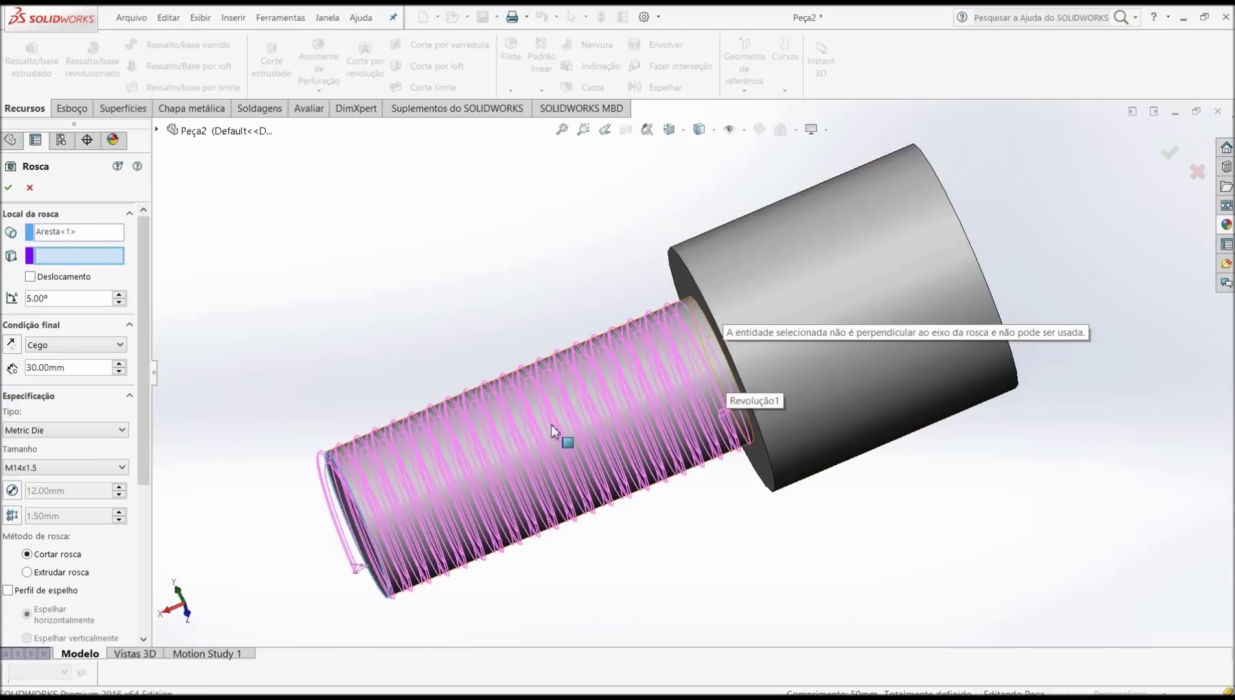
middle_drag(565, 392, 586, 372)
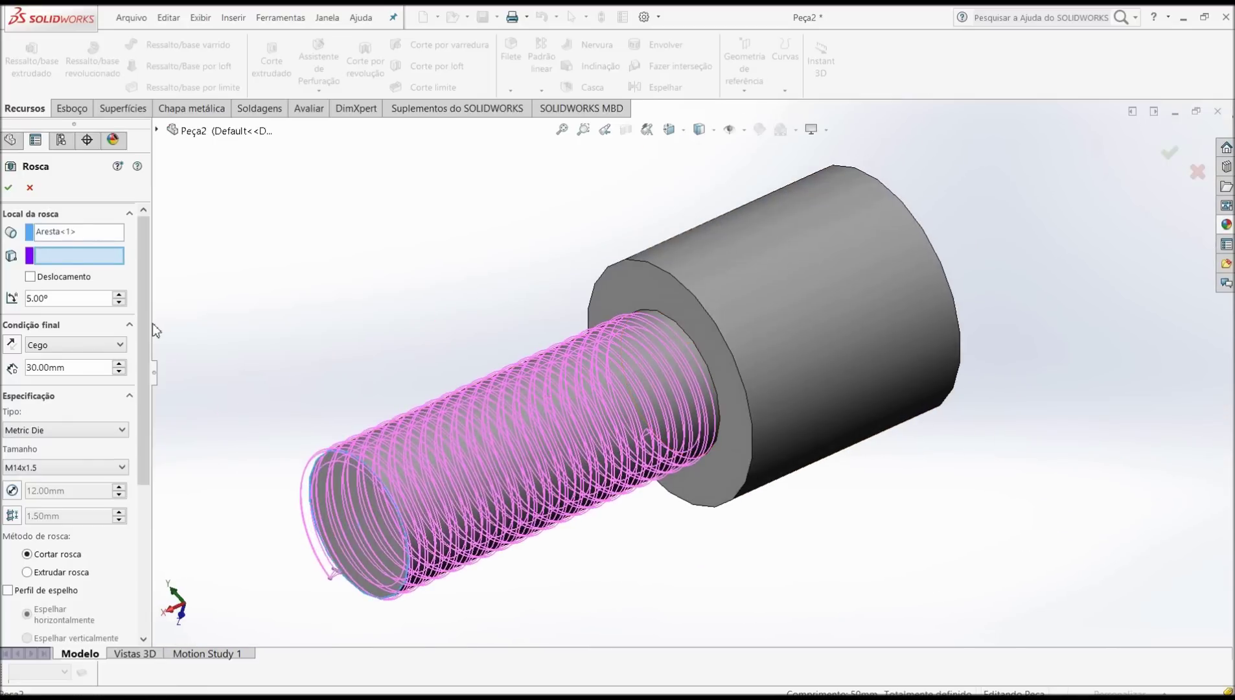
click(119, 372)
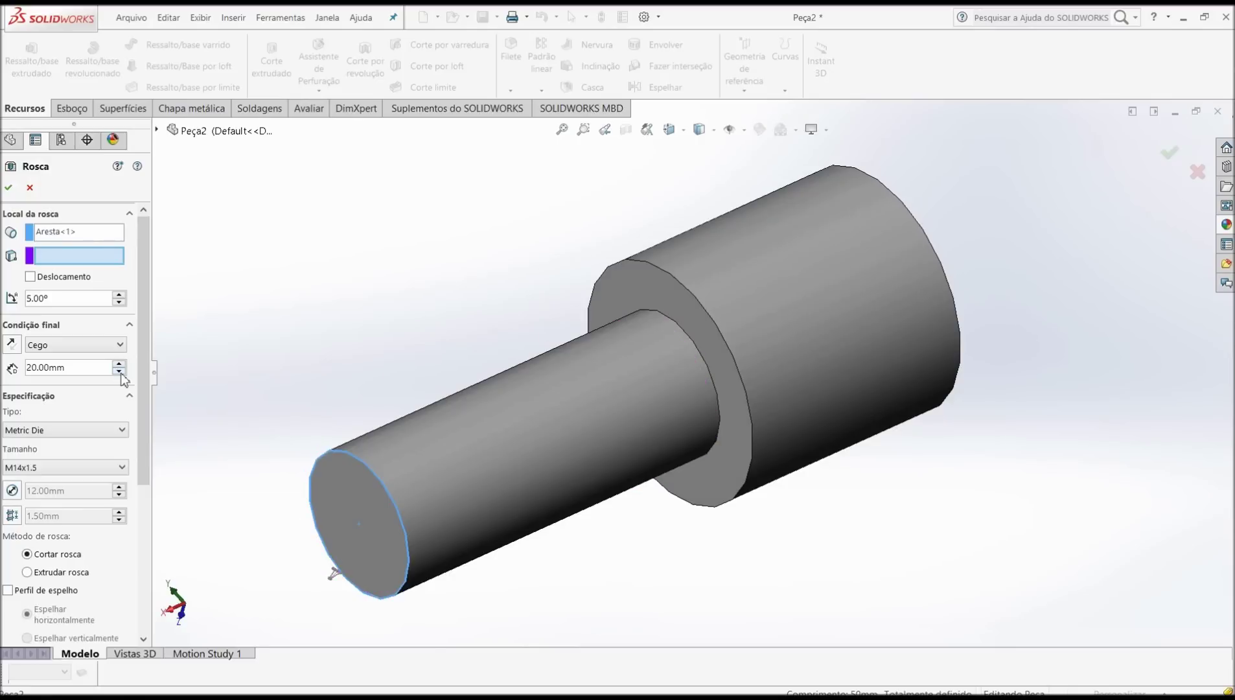
middle_drag(475, 444, 441, 451)
middle_drag(452, 458, 448, 459)
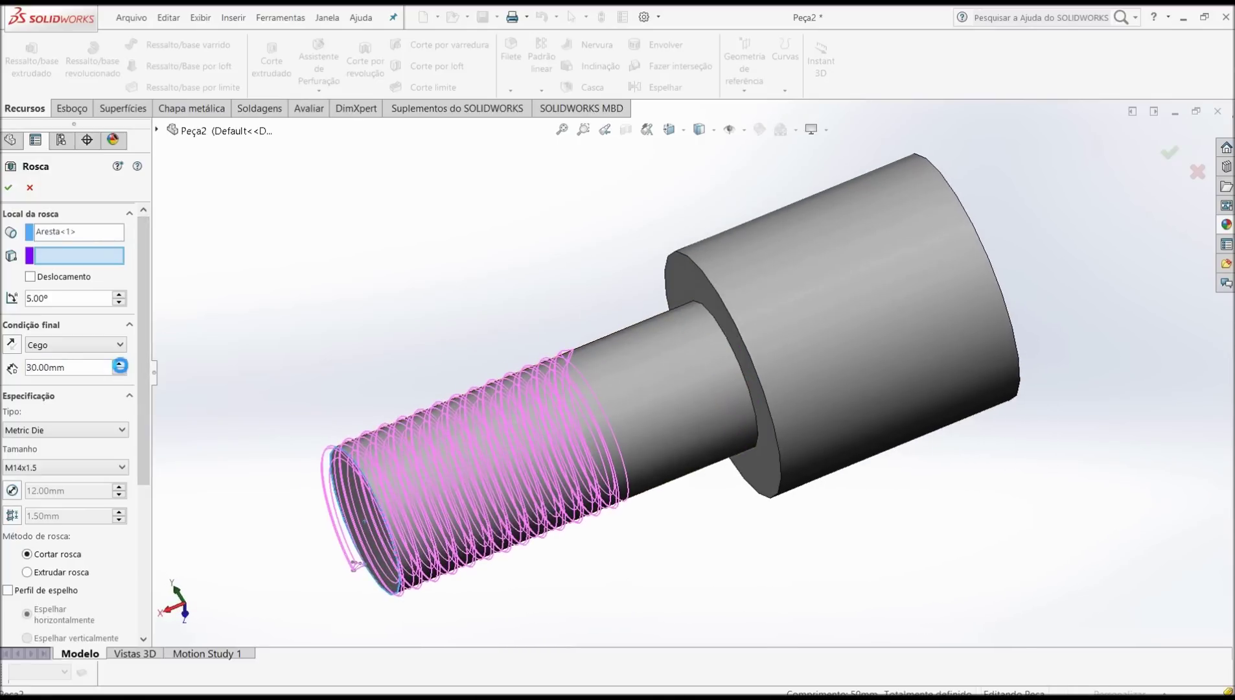
middle_drag(297, 436, 372, 344)
click(683, 130)
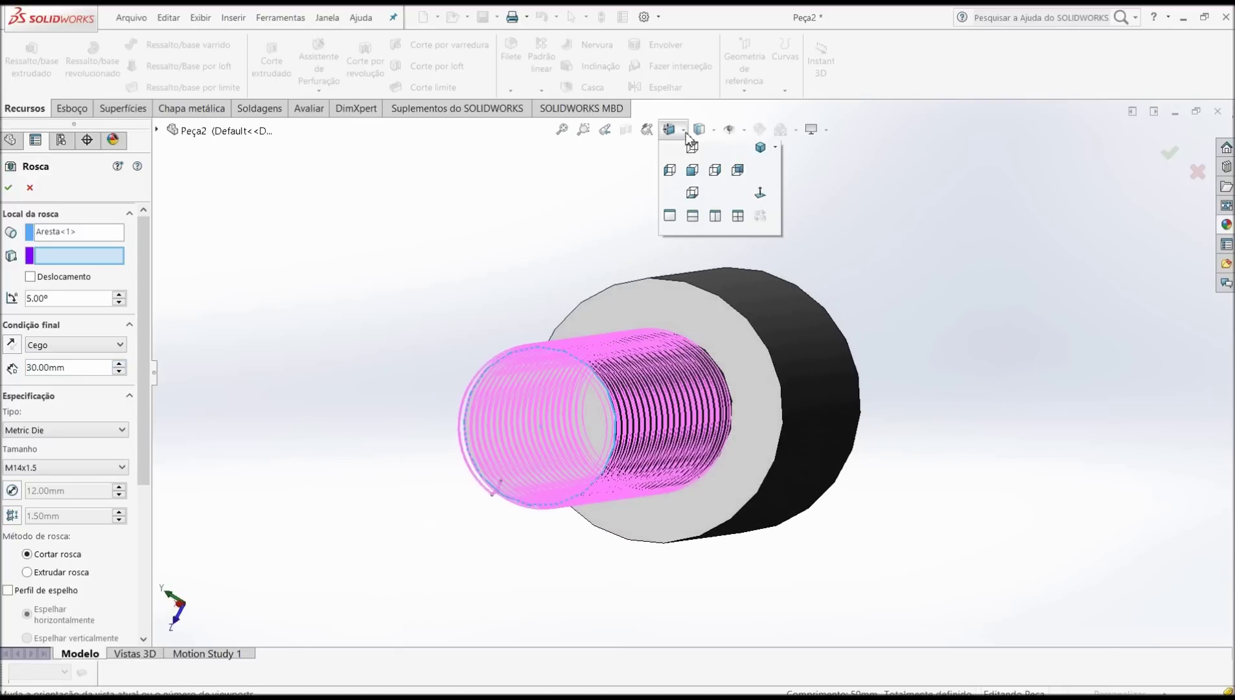
In the zoomed Right view of the shaft's end, unlock the 12.00 mm thread diameter for override.
click(692, 199)
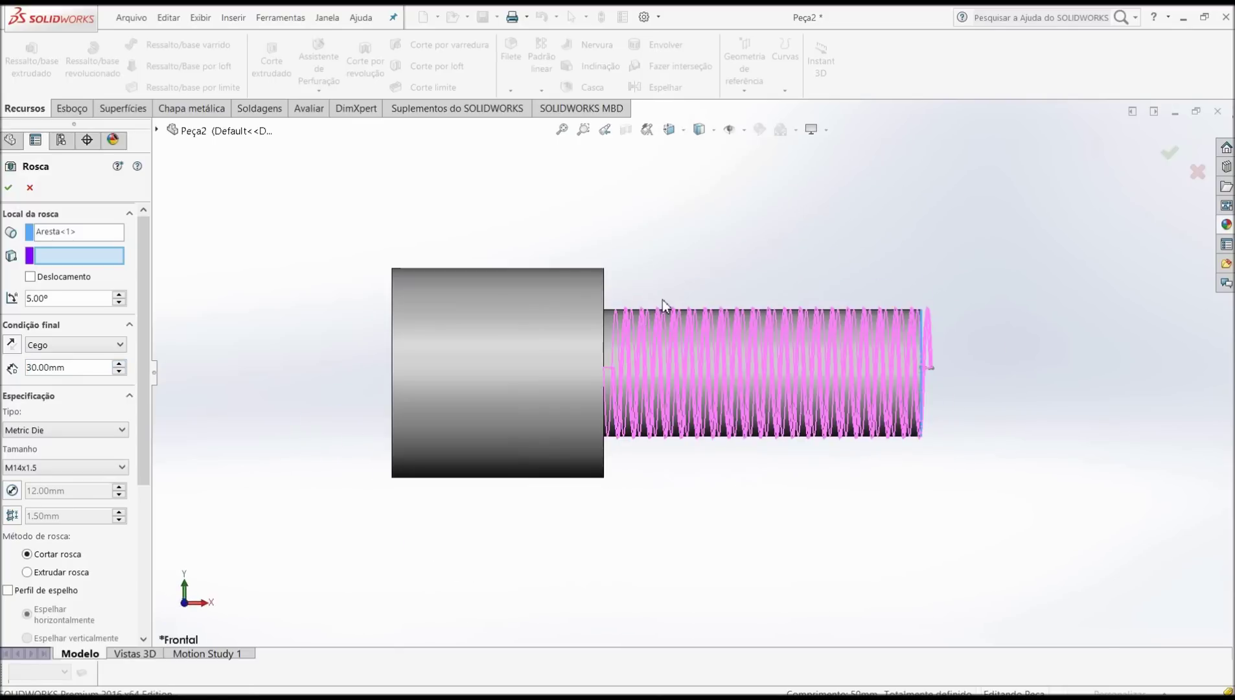
click(684, 130)
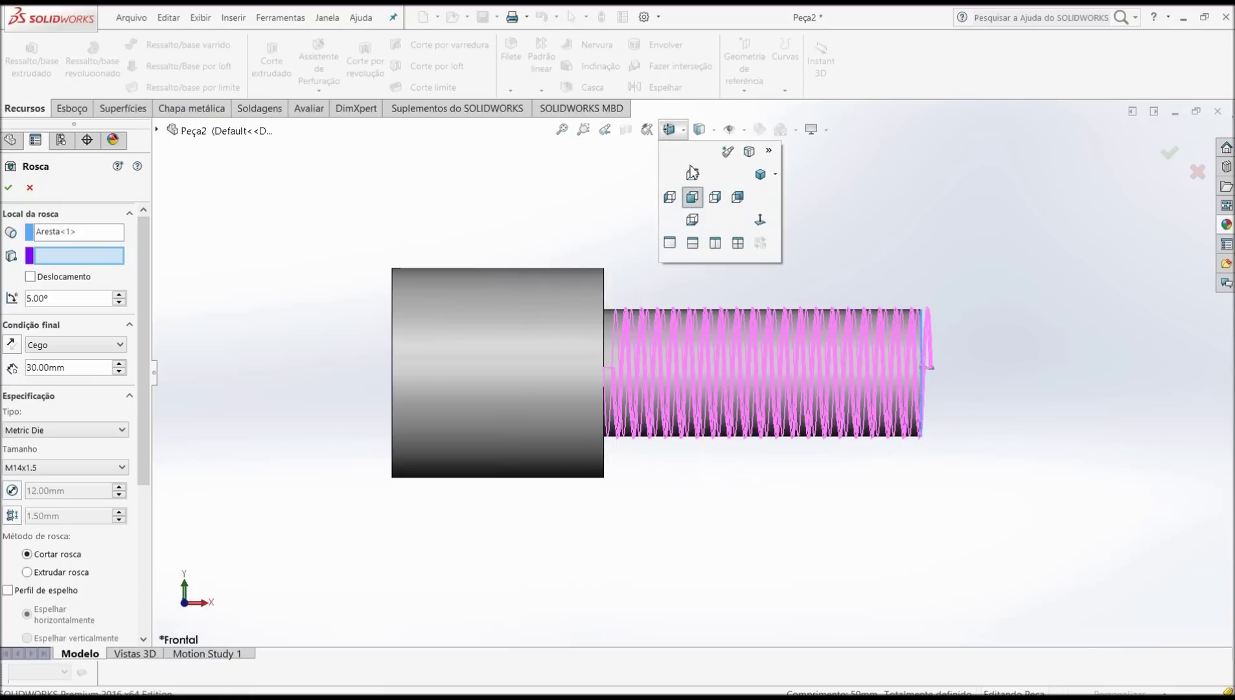
click(714, 198)
scroll(684, 294, down, 2)
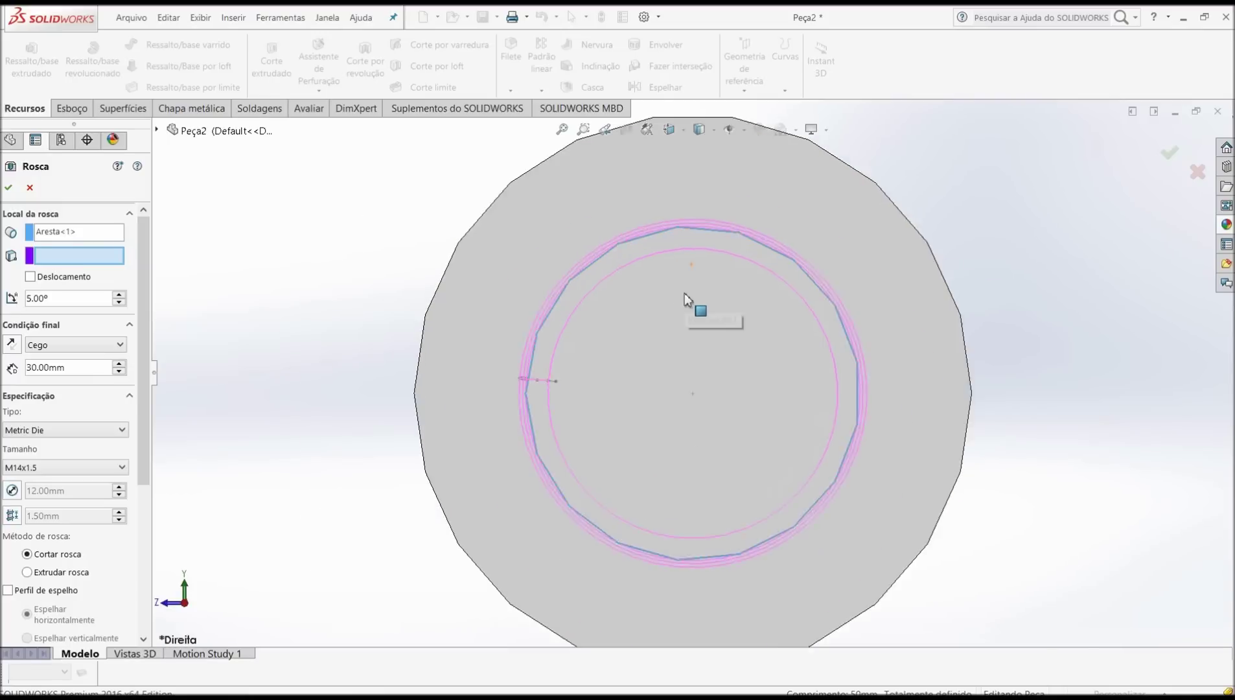
scroll(687, 259, down, 3)
scroll(689, 236, down, 1)
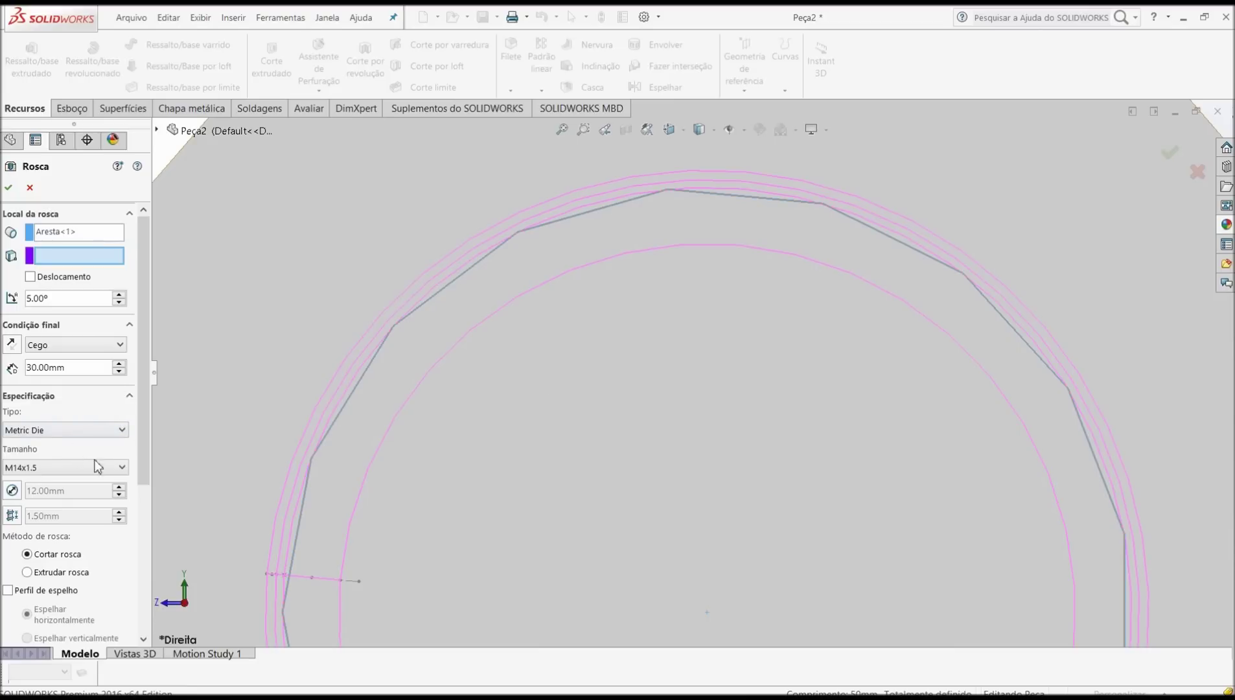
click(16, 495)
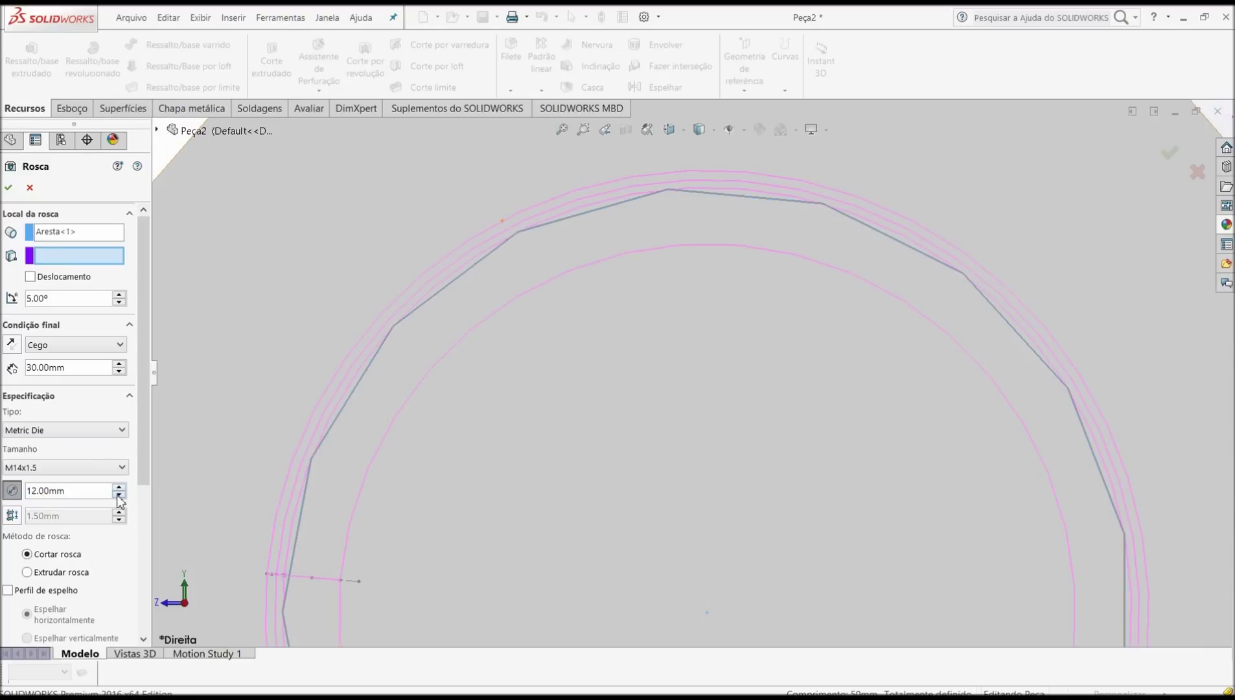
click(119, 496)
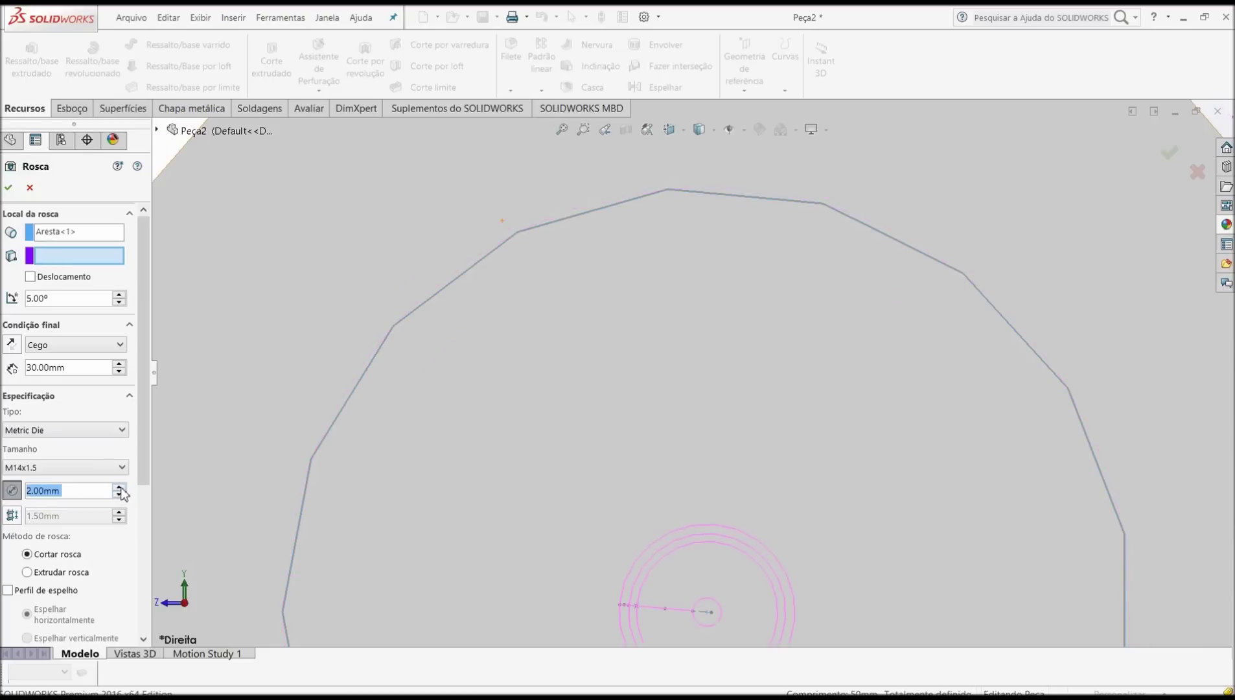
click(119, 487)
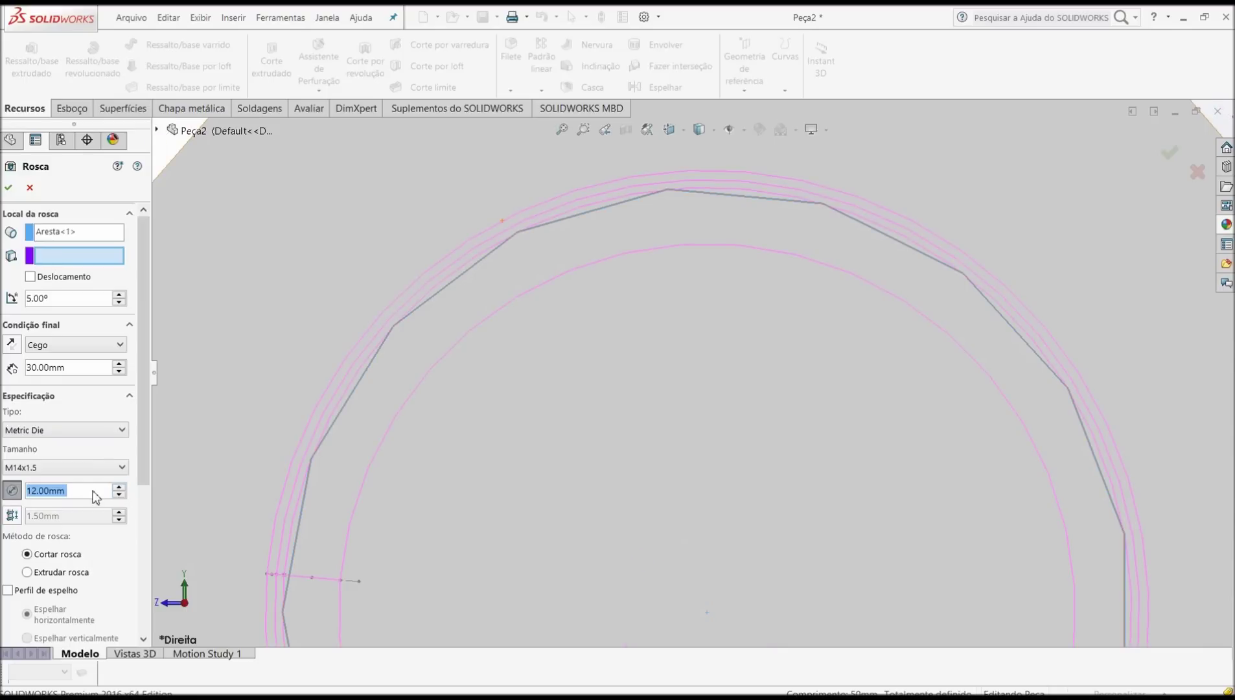
text(1)
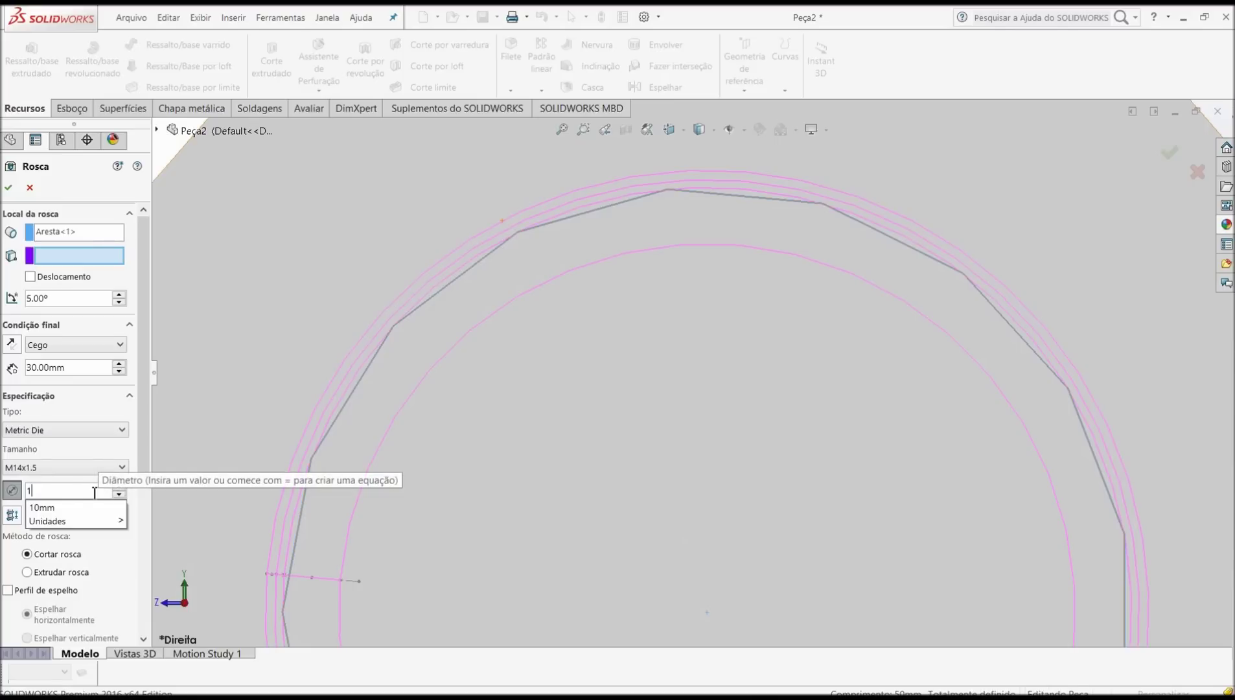
text(3)
key(Return)
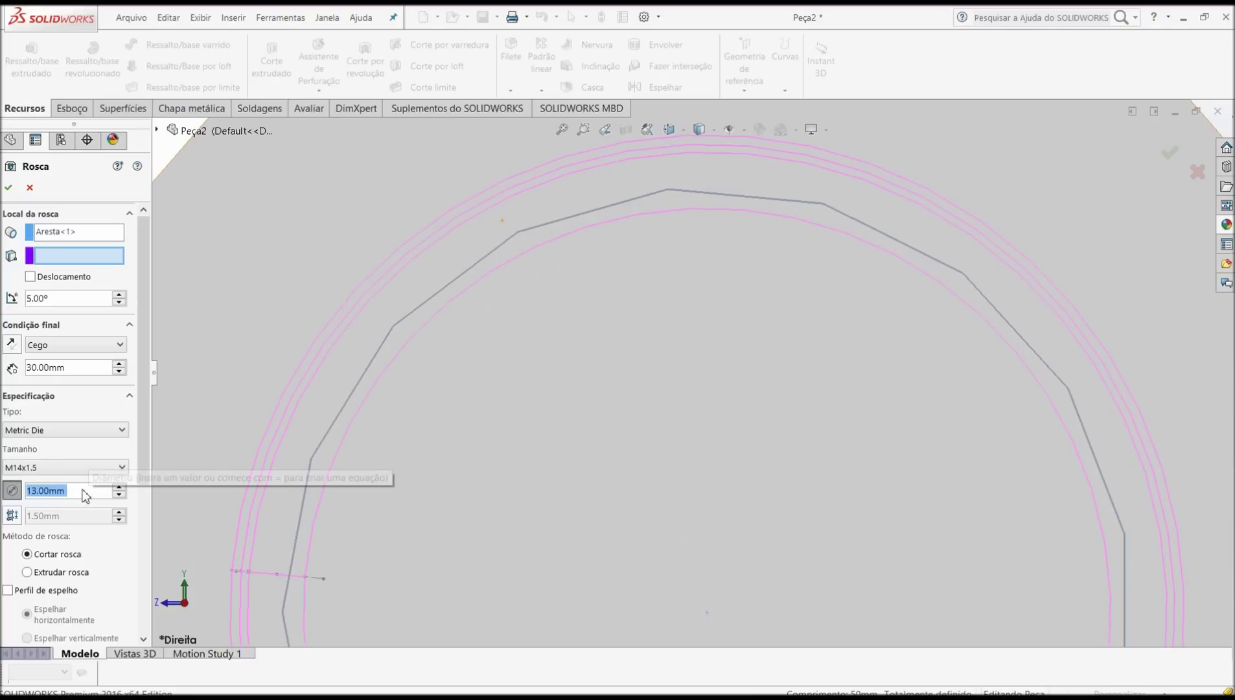
text(12)
key(Return)
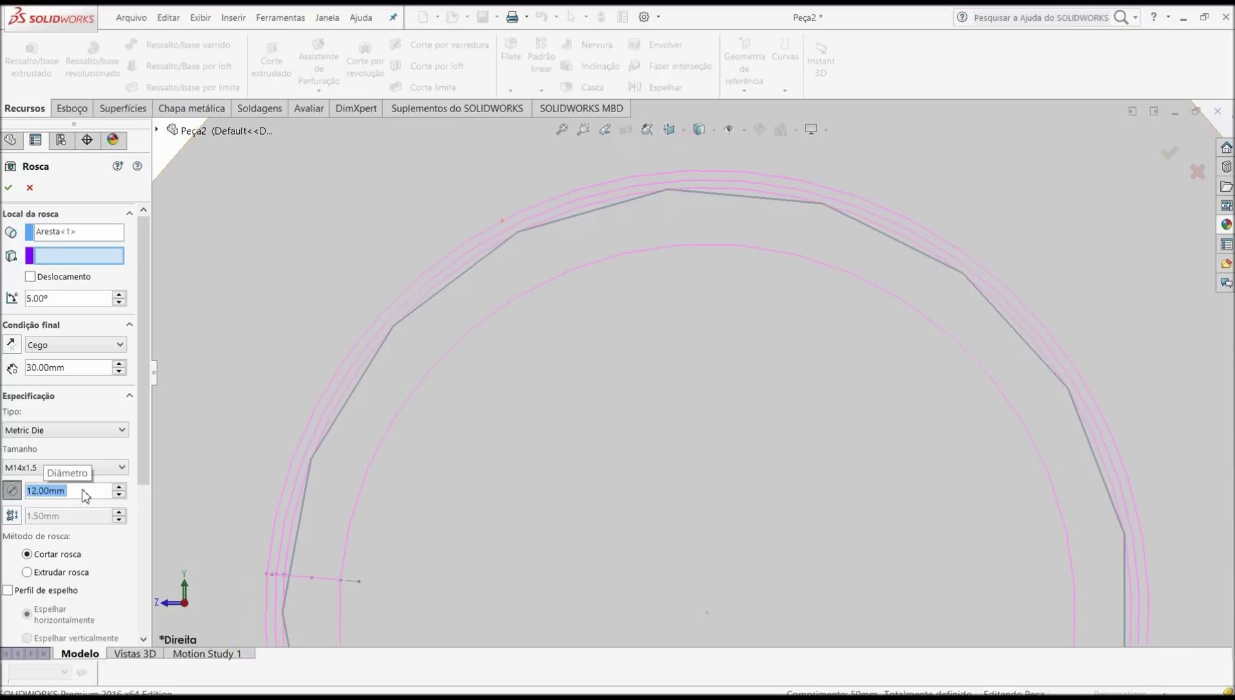
scroll(400, 441, up, 5)
scroll(400, 440, up, 3)
mouse_move(468, 435)
middle_down()
mouse_move(427, 488)
mouse_move(342, 501)
mouse_move(363, 522)
mouse_move(373, 512)
middle_up()
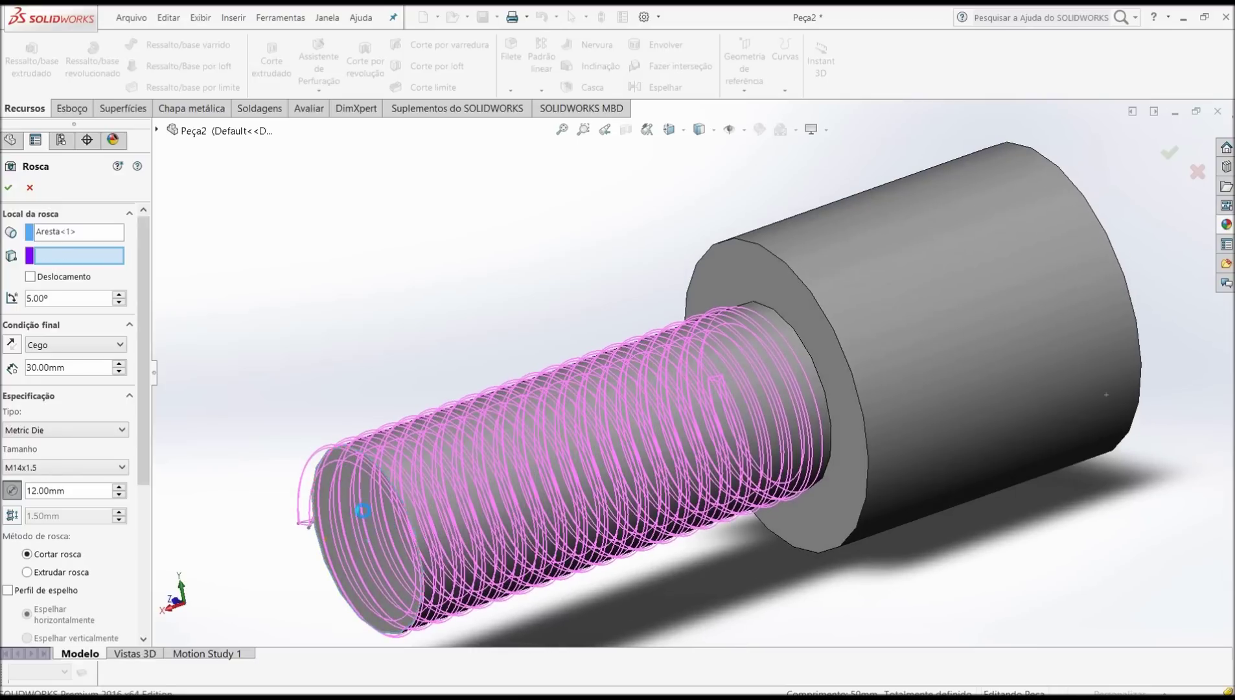
Make the smaller cylinder's end face the thread start and try a 45° start angle.
click(332, 538)
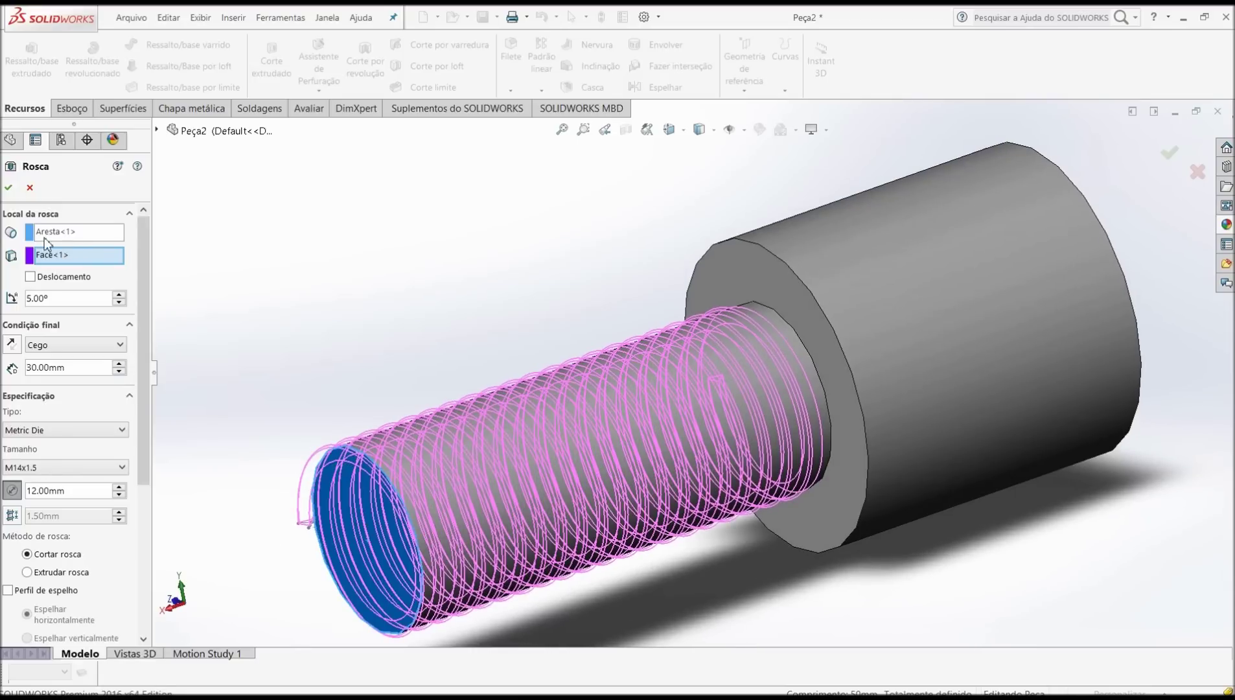
double_click(64, 299)
text(45)
key(Return)
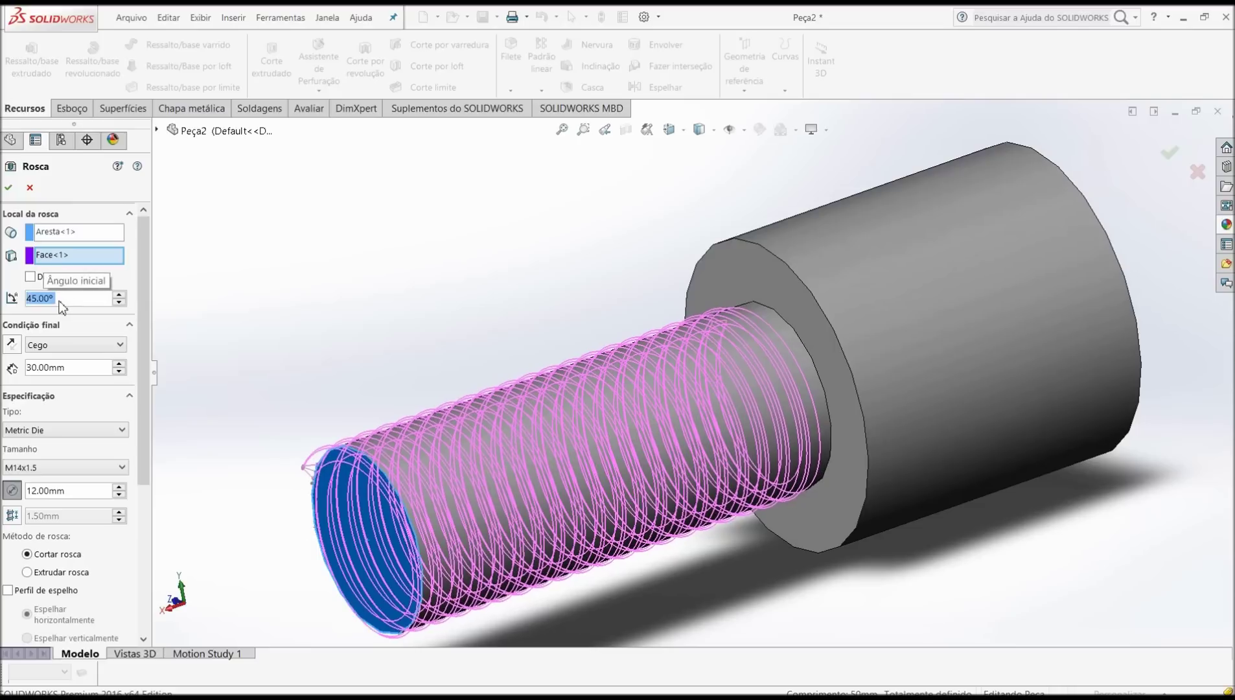
From the zoomed Top view, test a 1° start angle, then return to 45°.
click(686, 135)
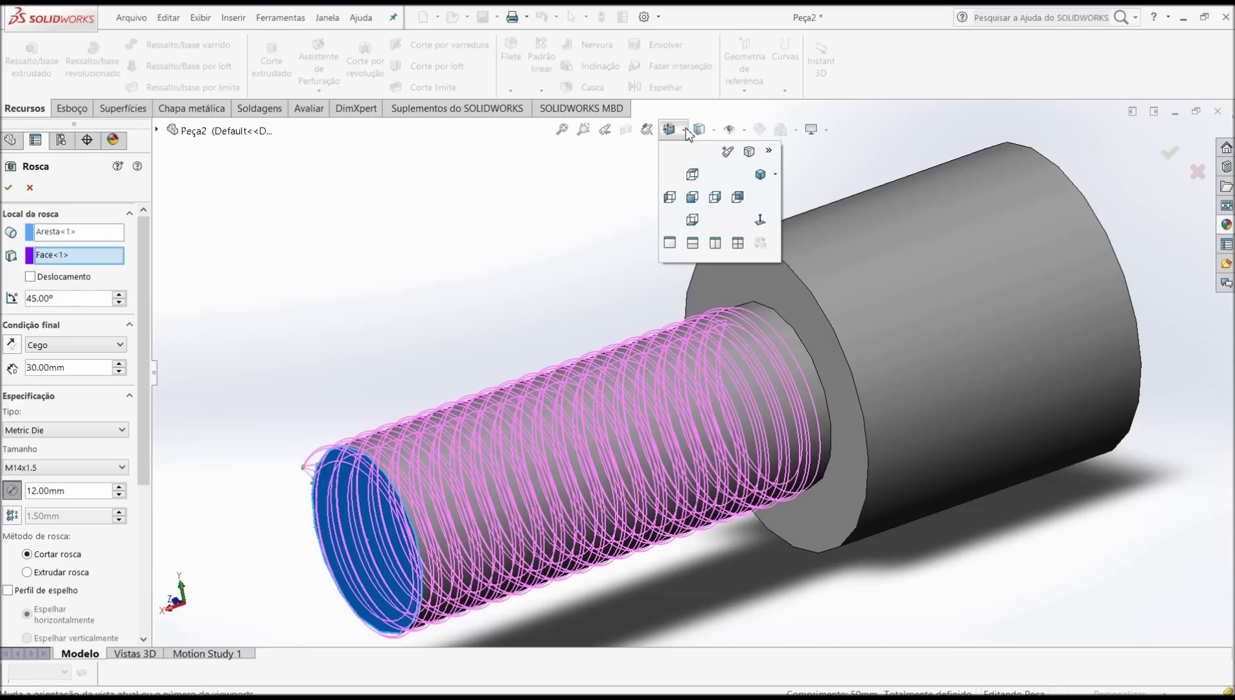
click(691, 173)
scroll(855, 418, down, 1)
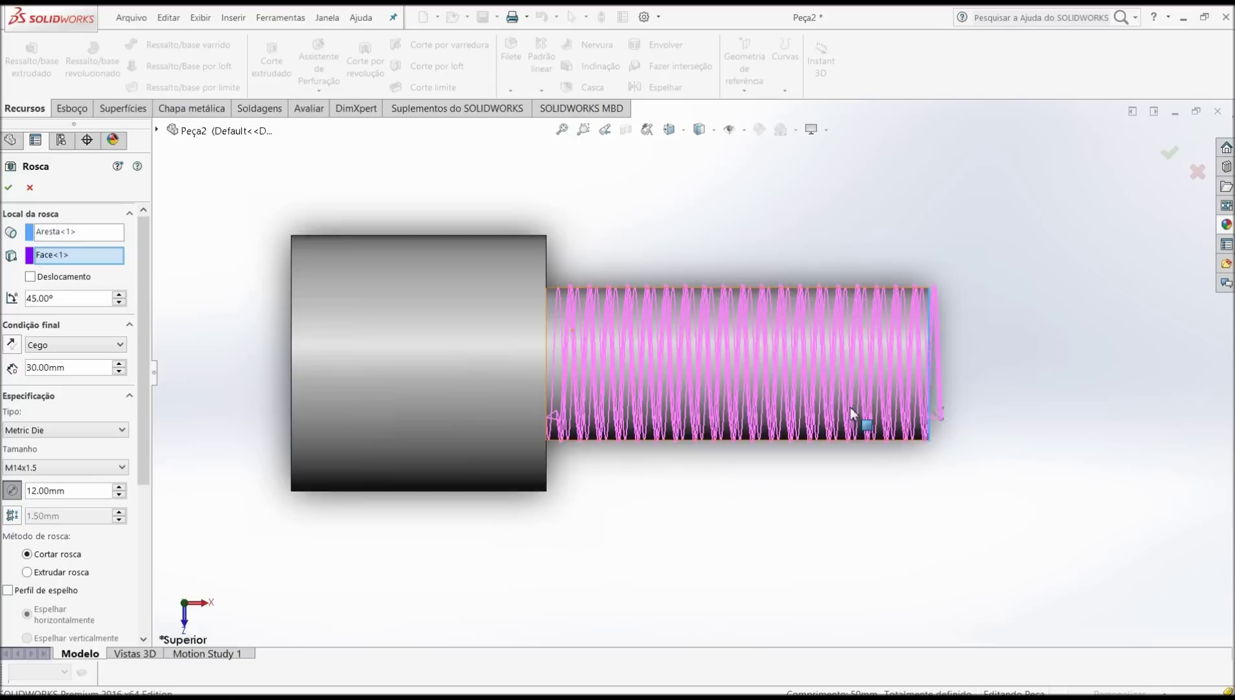
scroll(855, 418, down, 2)
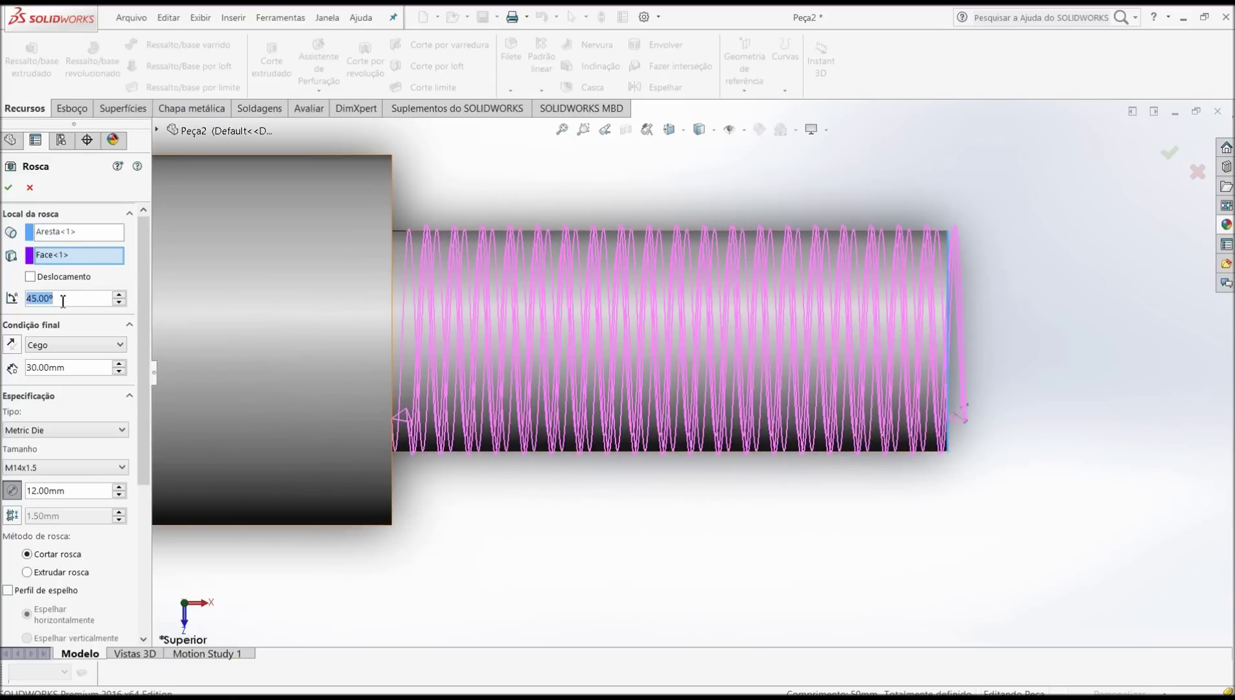
text(1)
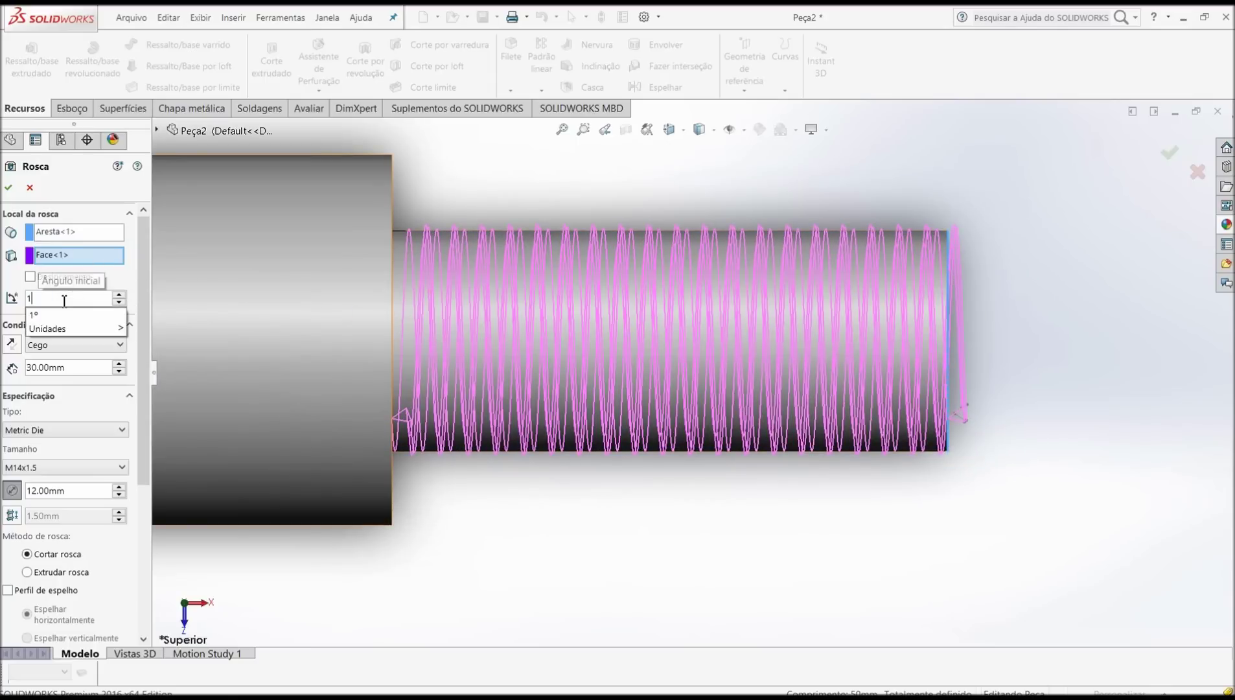
key(Return)
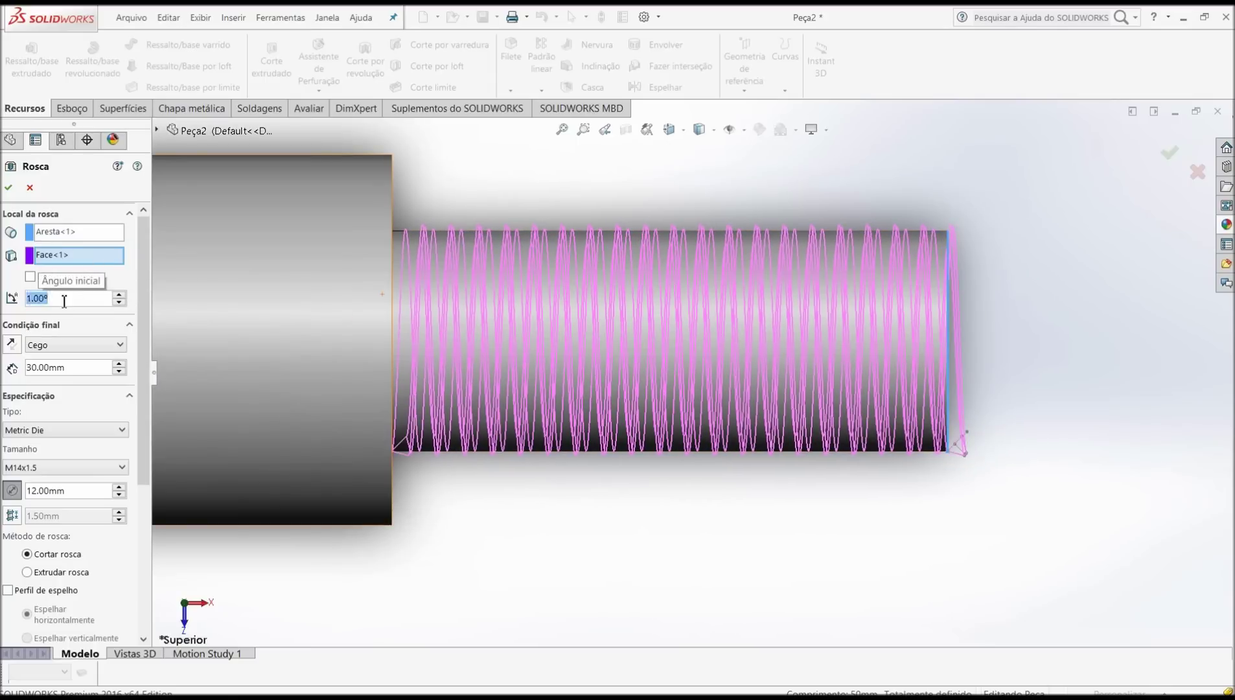
text(45)
key(Return)
Orbit in to inspect the thread helix, then change the start angle to 5°.
mouse_move(494, 479)
middle_down()
mouse_move(468, 284)
mouse_move(482, 292)
middle_up()
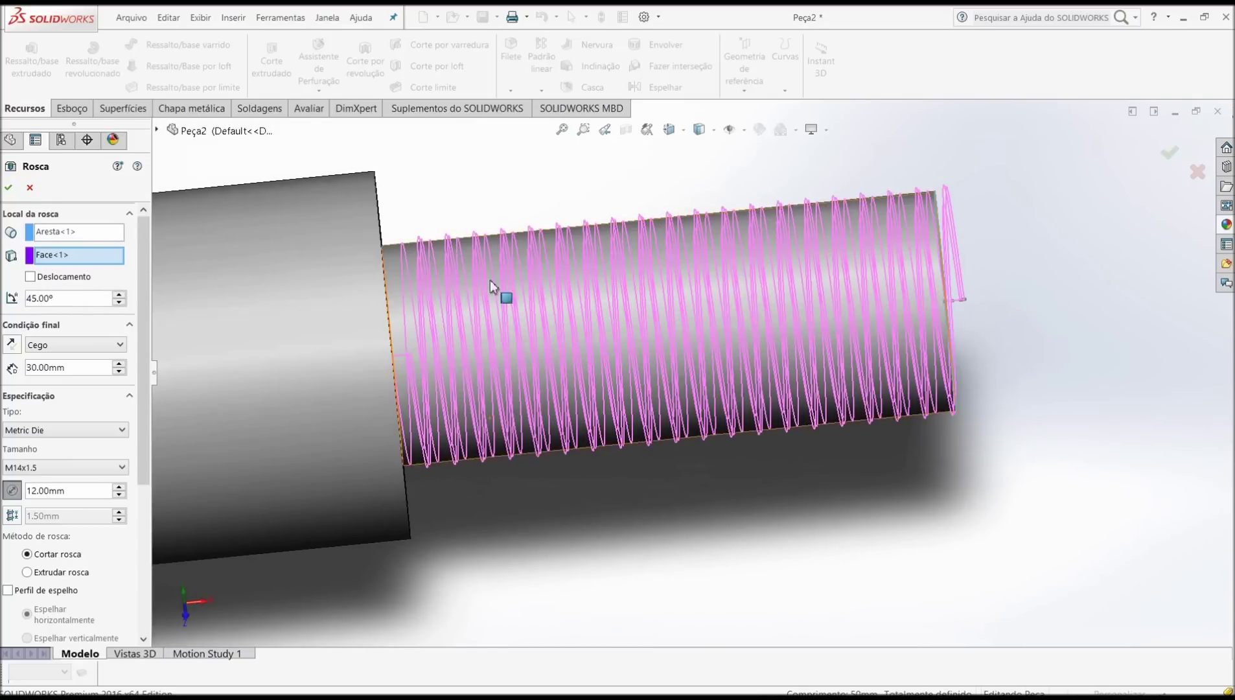
scroll(603, 442, down, 5)
scroll(637, 504, down, 3)
middle_drag(629, 502, 615, 487)
scroll(614, 490, up, 2)
scroll(614, 490, up, 3)
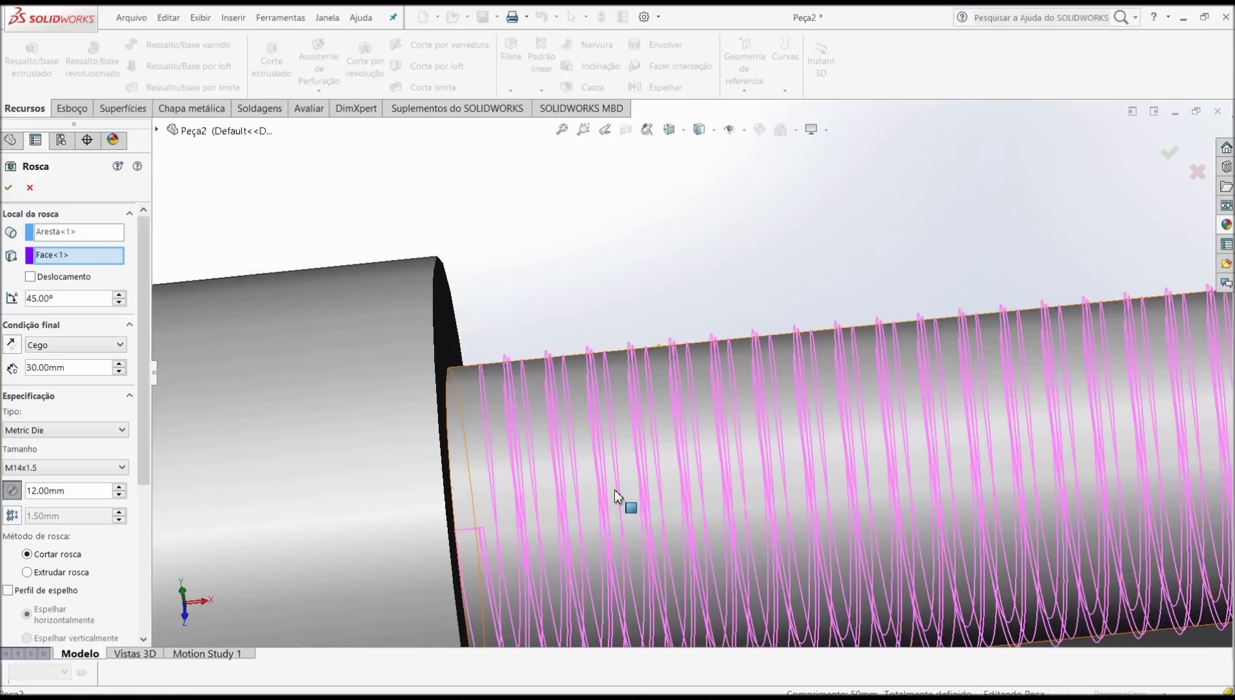
scroll(615, 489, up, 3)
scroll(645, 507, up, 2)
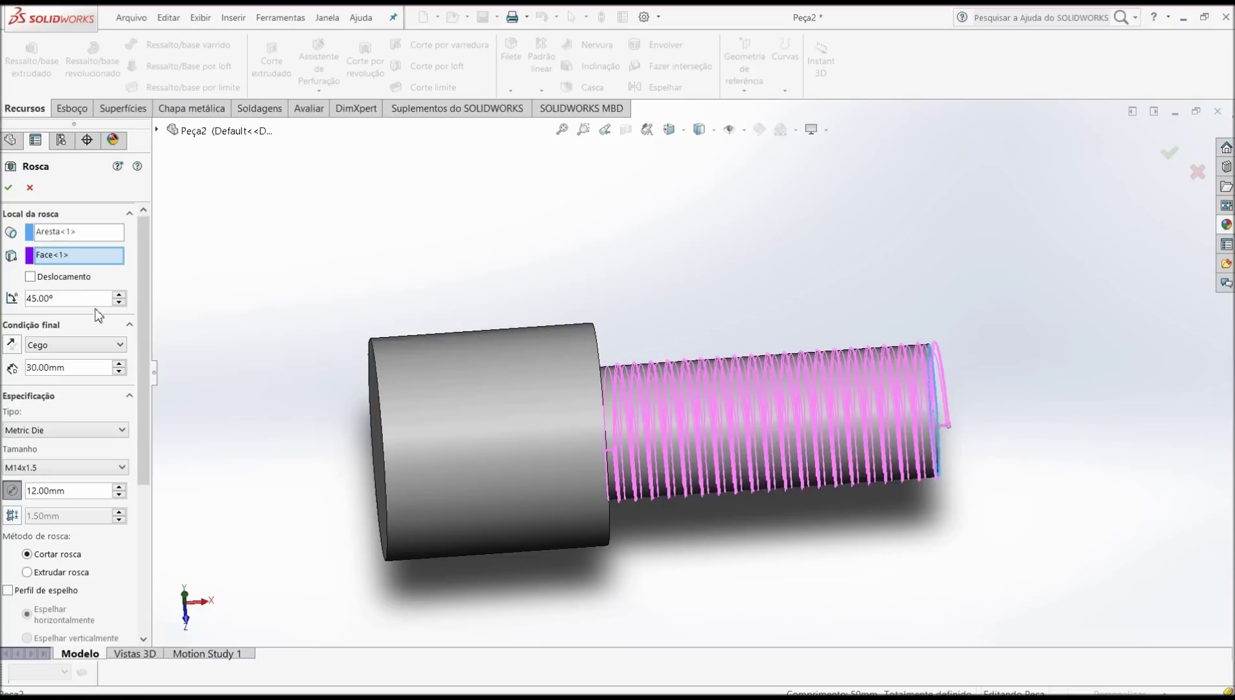
key(Home)
key(Delete)
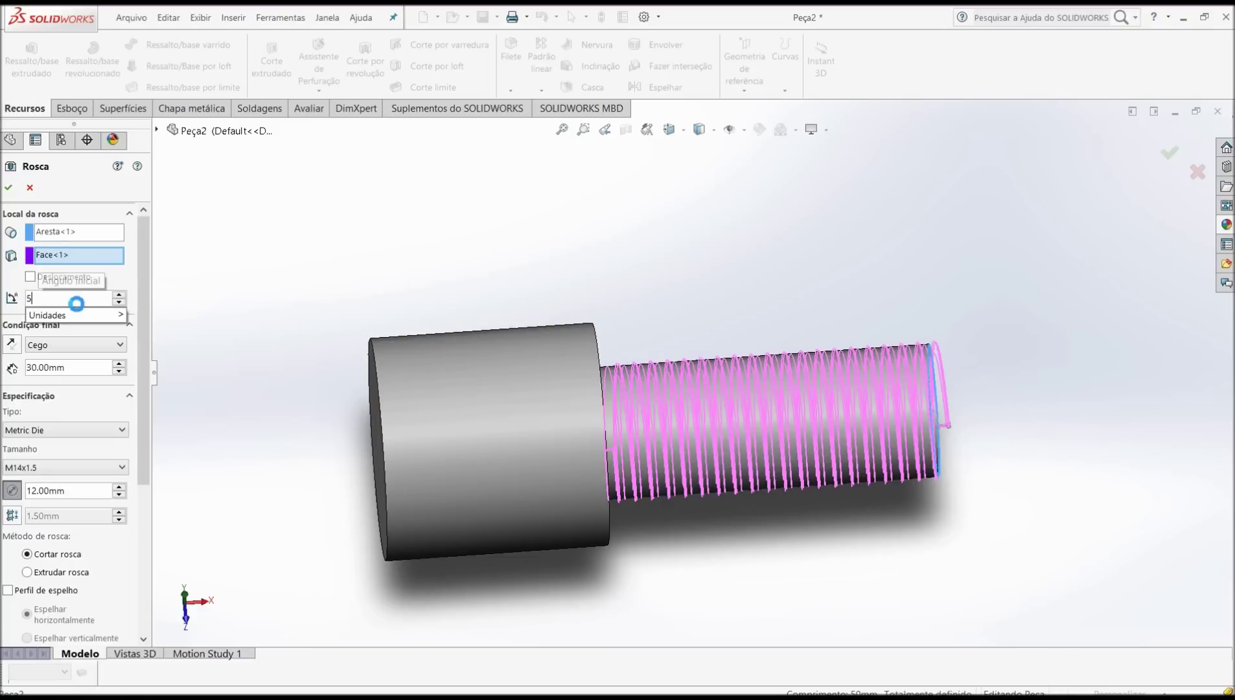
key(Return)
Inspect the head-thread junction and accept the thread settings.
scroll(397, 391, down, 5)
mouse_move(722, 466)
middle_down()
mouse_move(684, 427)
mouse_move(595, 431)
mouse_move(570, 454)
mouse_move(587, 499)
middle_up()
scroll(574, 471, up, 4)
scroll(591, 492, down, 2)
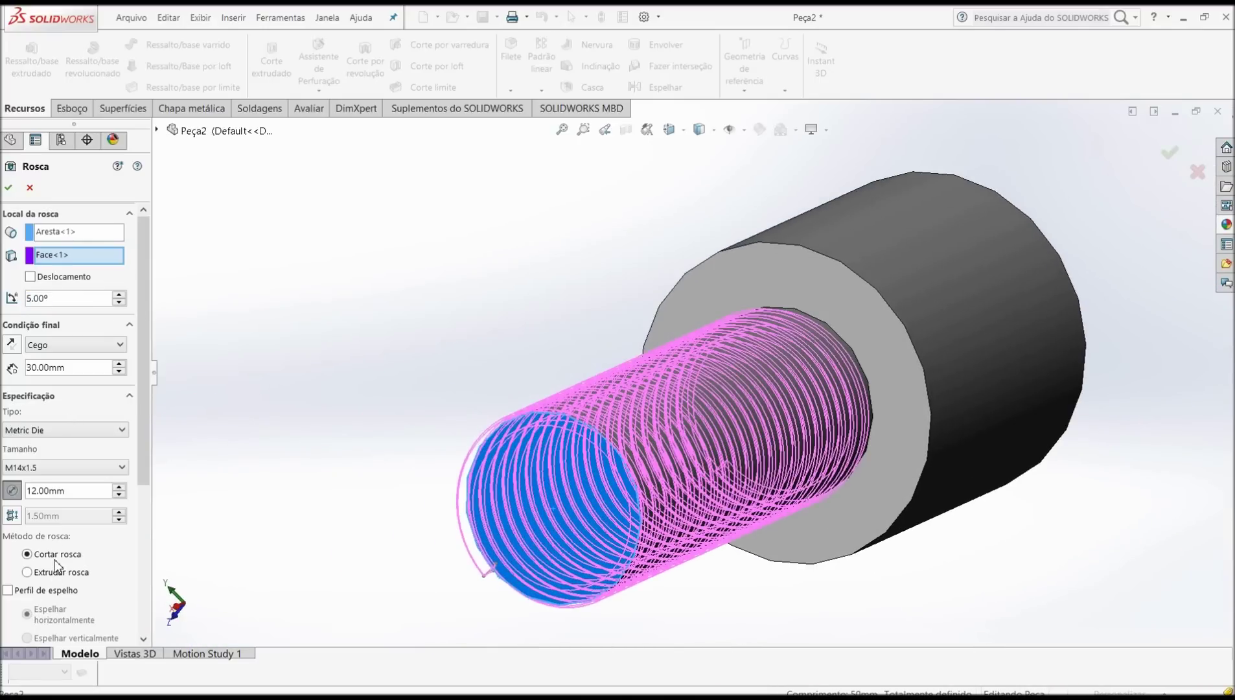
click(10, 188)
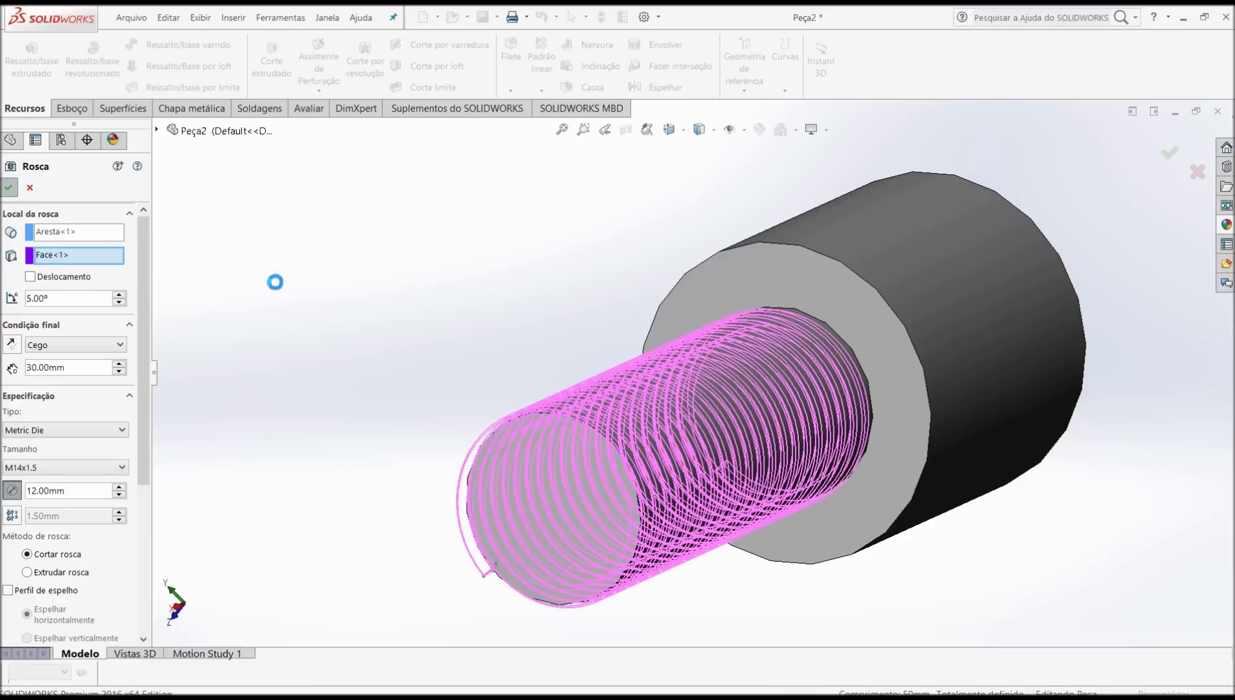
Orbit and zoom around the shaft to inspect Rosca1's new M14x1.5 thread grooves.
scroll(668, 554, down, 3)
mouse_move(661, 538)
middle_down()
mouse_move(550, 515)
mouse_move(562, 523)
middle_up()
scroll(564, 526, up, 5)
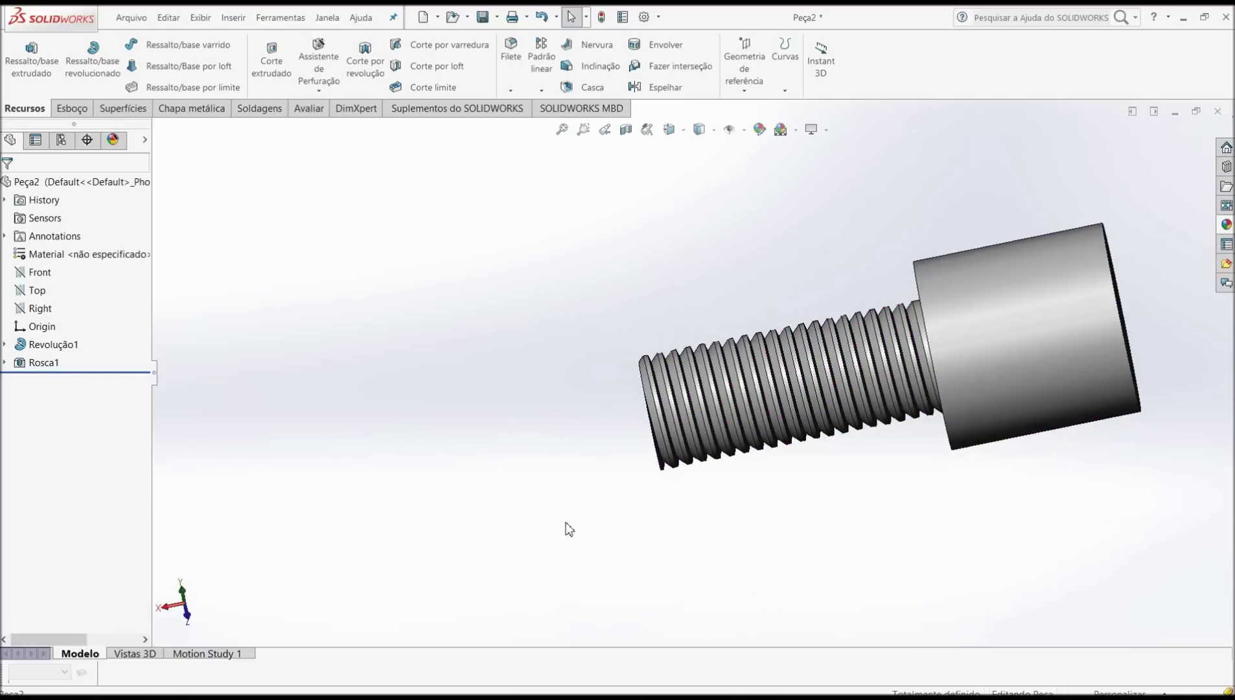
scroll(725, 434, down, 2)
mouse_move(731, 413)
middle_down()
mouse_move(780, 482)
mouse_move(807, 455)
middle_up()
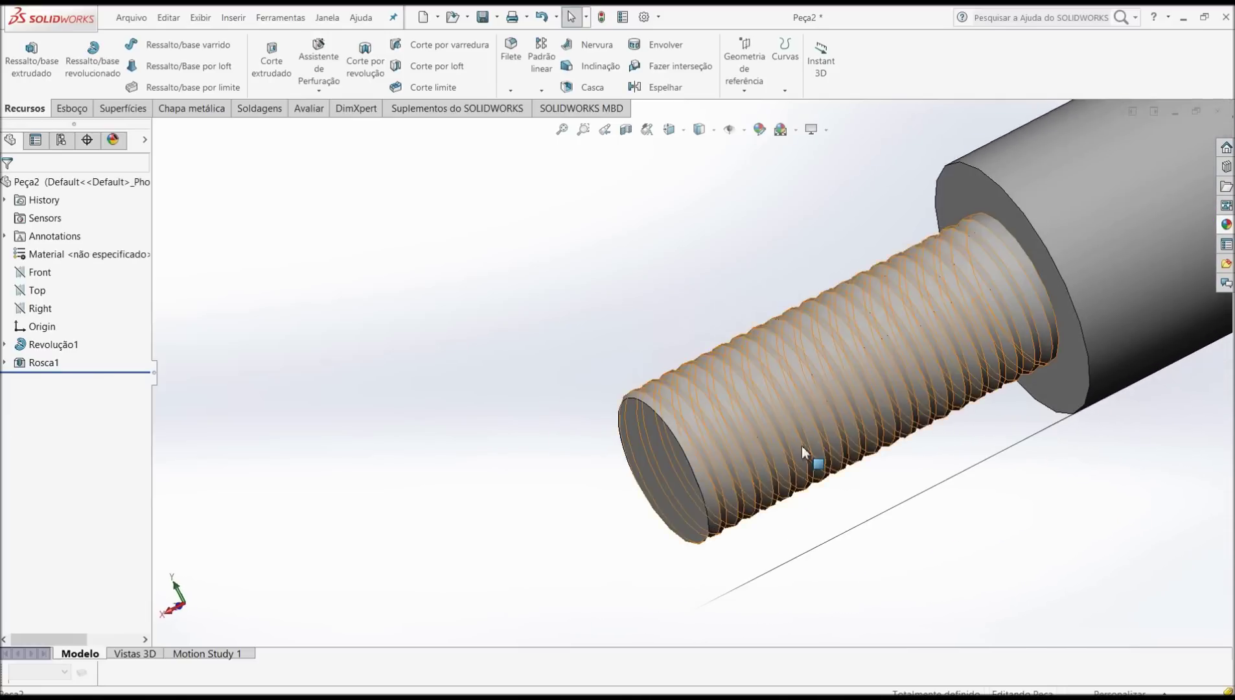
scroll(815, 437, up, 2)
scroll(764, 414, down, 2)
mouse_move(712, 389)
middle_down()
mouse_move(701, 375)
mouse_move(734, 422)
mouse_move(641, 493)
middle_up()
scroll(640, 493, up, 1)
scroll(633, 504, up, 3)
scroll(722, 432, down, 3)
scroll(668, 387, up, 1)
middle_drag(667, 387, 726, 248)
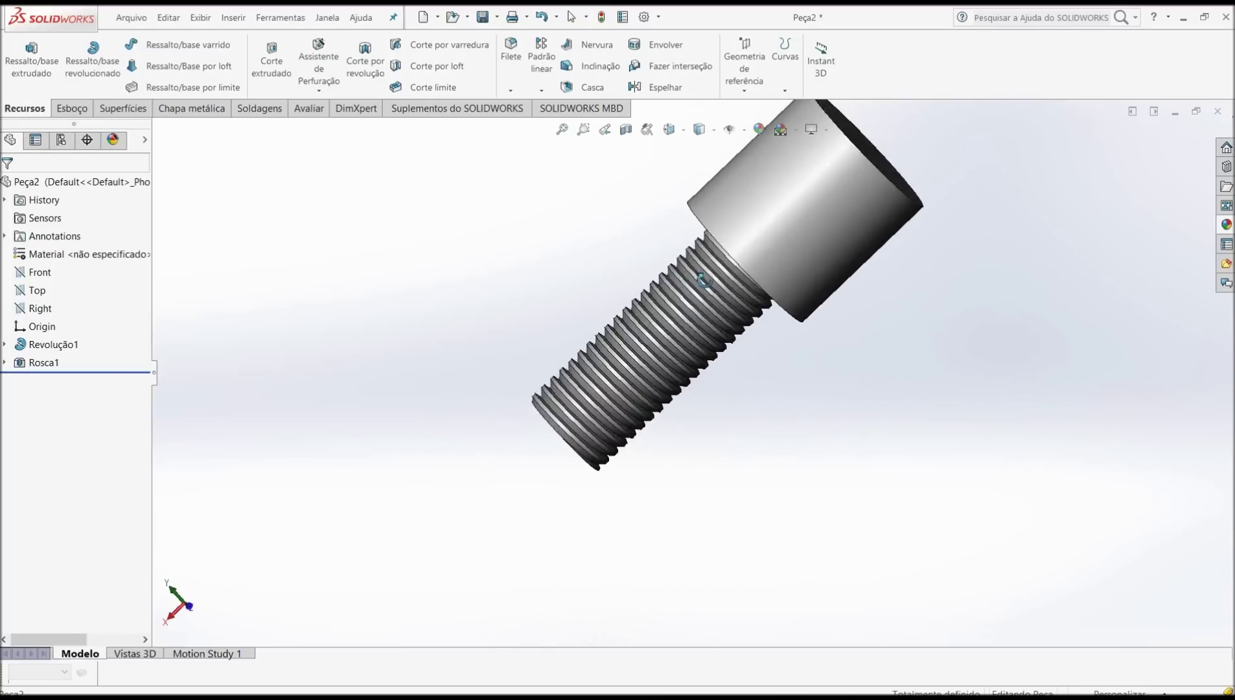
scroll(669, 350, down, 3)
scroll(670, 352, up, 1)
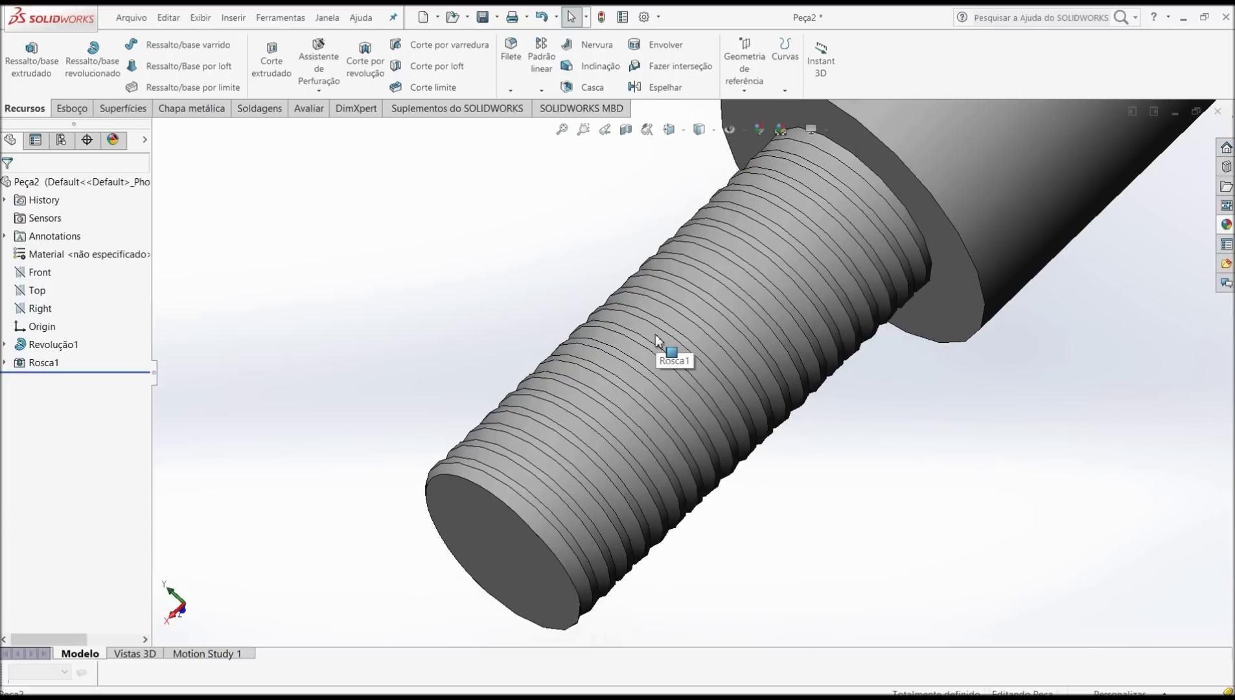
scroll(648, 363, up, 1)
middle_drag(630, 375, 598, 275)
scroll(766, 491, up, 2)
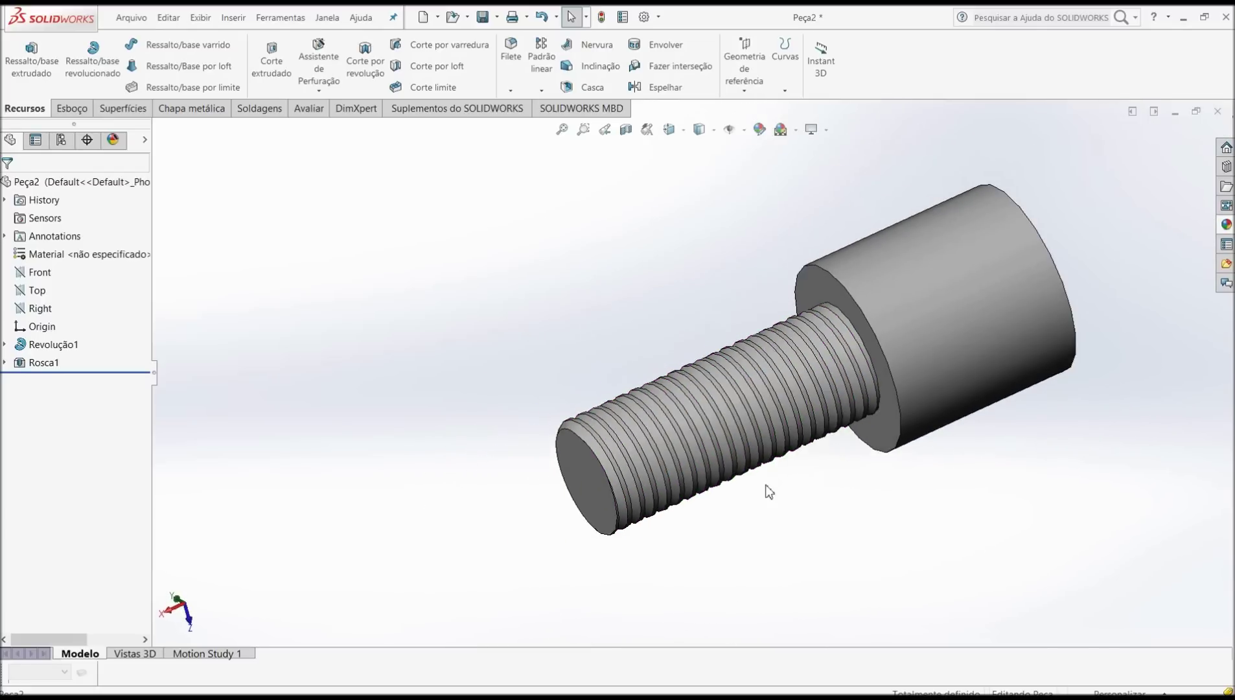
scroll(759, 467, down, 3)
scroll(754, 443, up, 2)
scroll(714, 367, down, 2)
mouse_move(715, 366)
middle_down()
mouse_move(708, 448)
mouse_move(416, 416)
middle_up()
scroll(384, 443, down, 2)
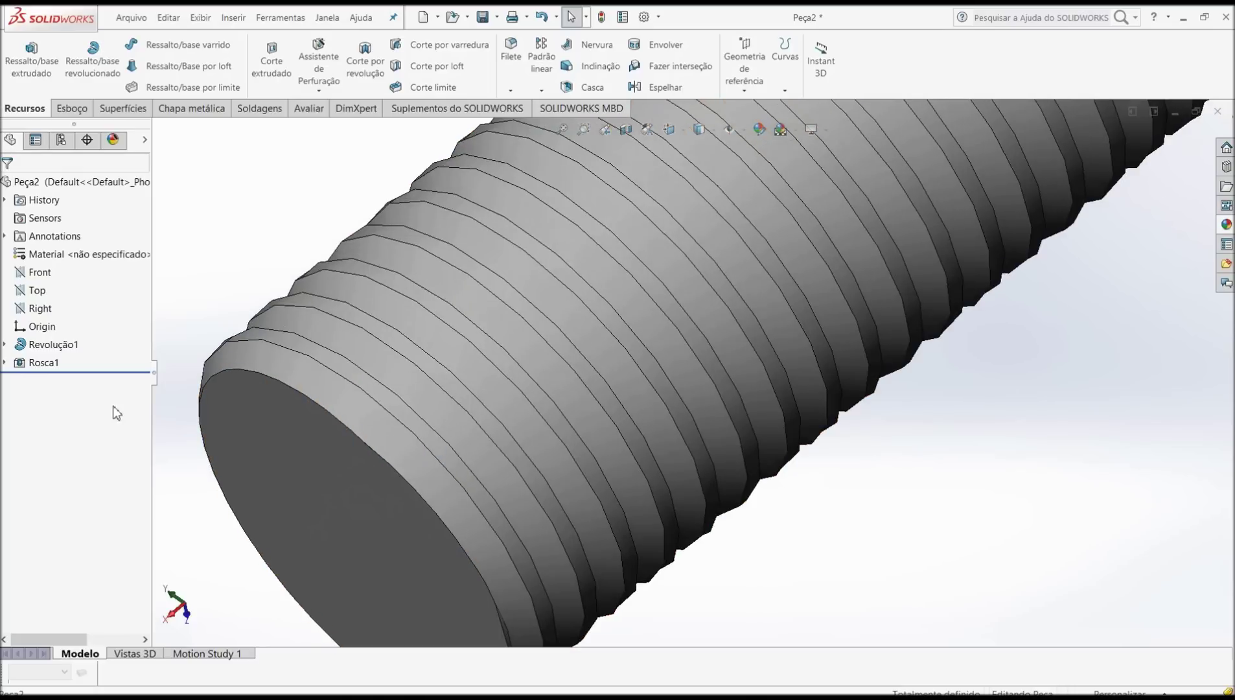
Edit Rosca1 to use the Extrudar rosca method and preview the raised thread.
click(52, 363)
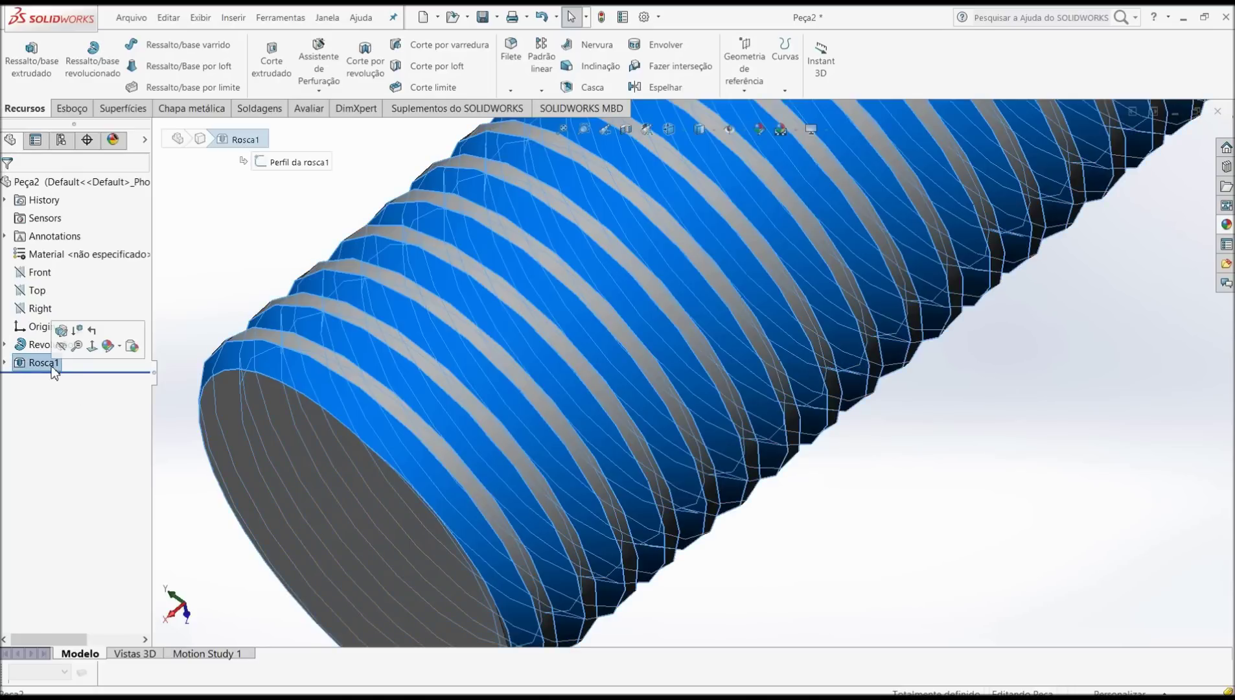
click(61, 331)
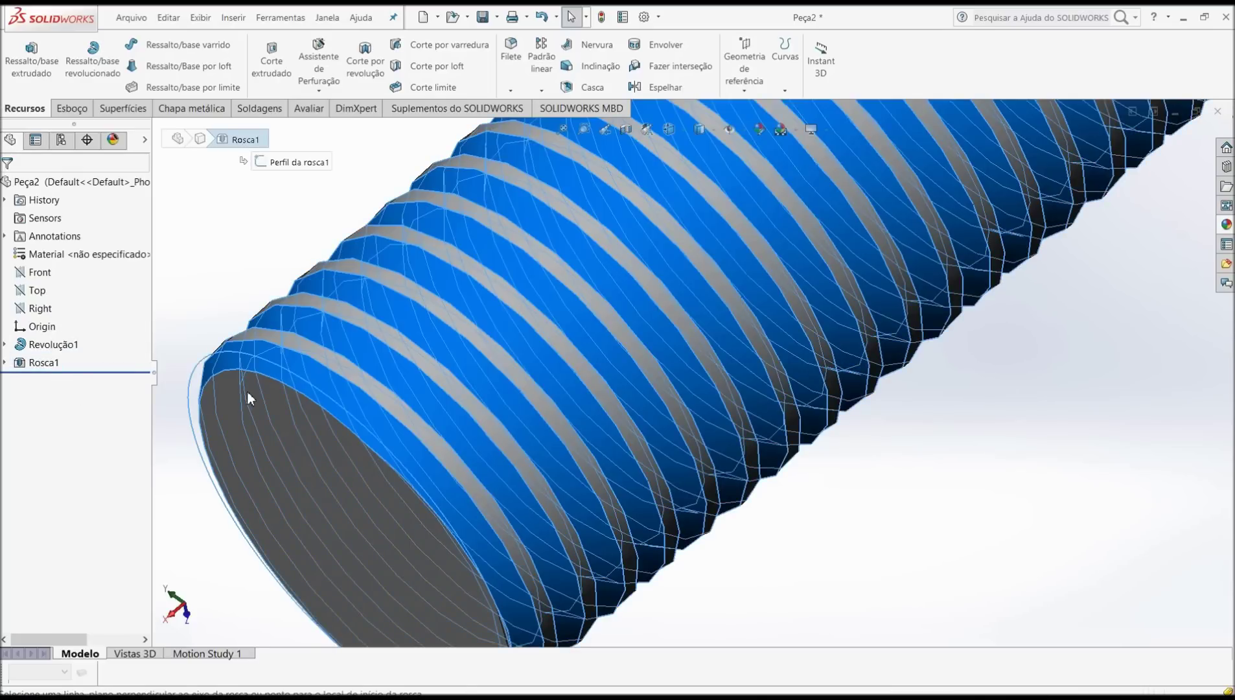
key(f)
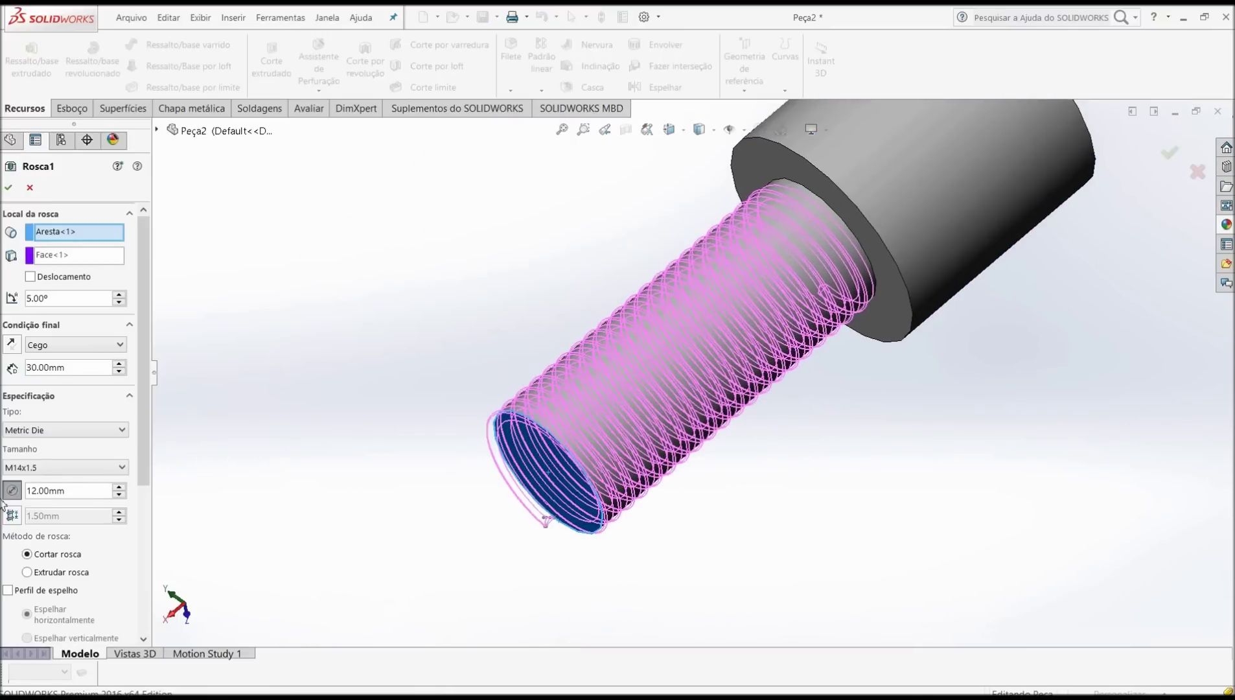
click(27, 572)
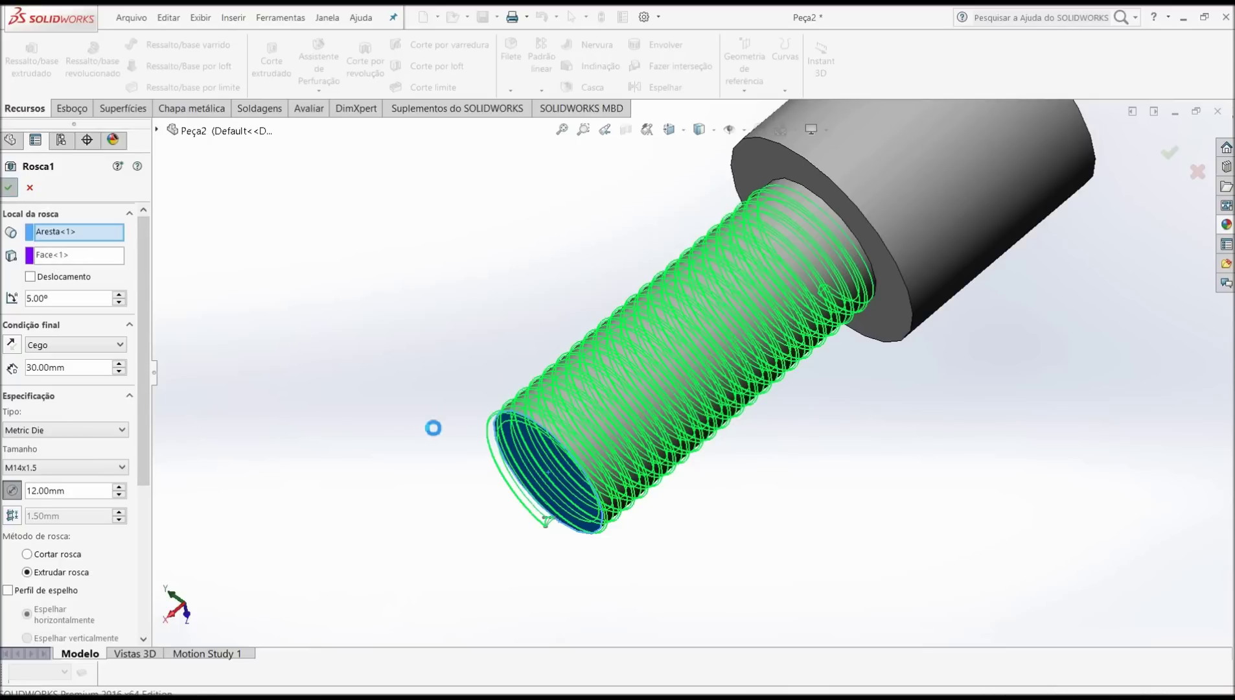
mouse_move(588, 479)
middle_down()
mouse_move(608, 456)
mouse_move(604, 369)
mouse_move(623, 433)
middle_up()
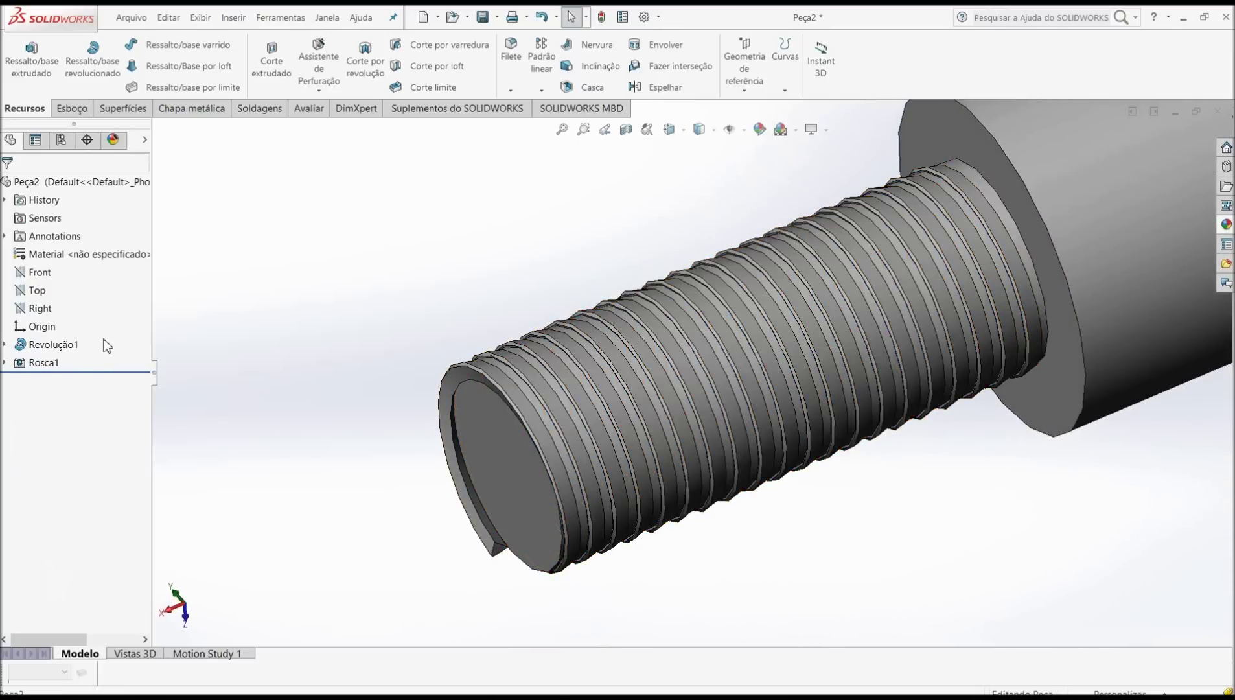
Section the part on the Front plane, rotating and offsetting the cut to expose the thread.
click(626, 130)
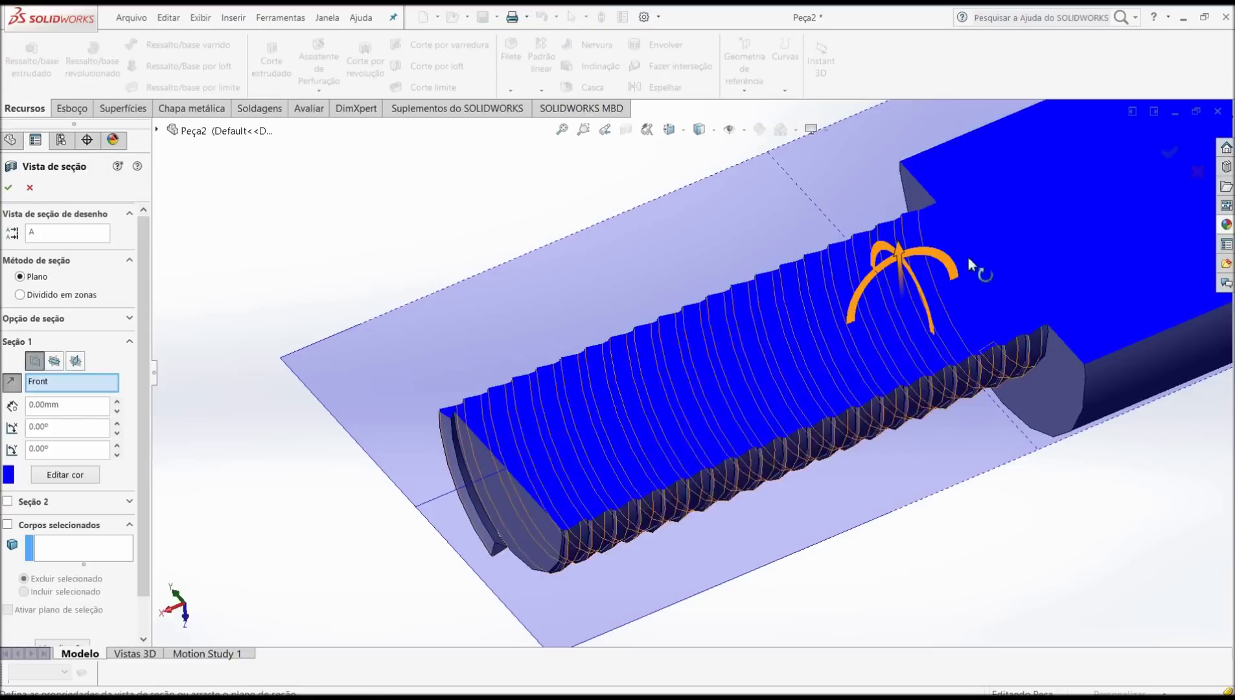
mouse_move(911, 257)
mouse_down()
mouse_move(871, 305)
mouse_move(797, 492)
mouse_move(819, 626)
mouse_move(824, 642)
mouse_move(976, 639)
mouse_move(877, 611)
mouse_move(832, 569)
mouse_move(846, 554)
mouse_up()
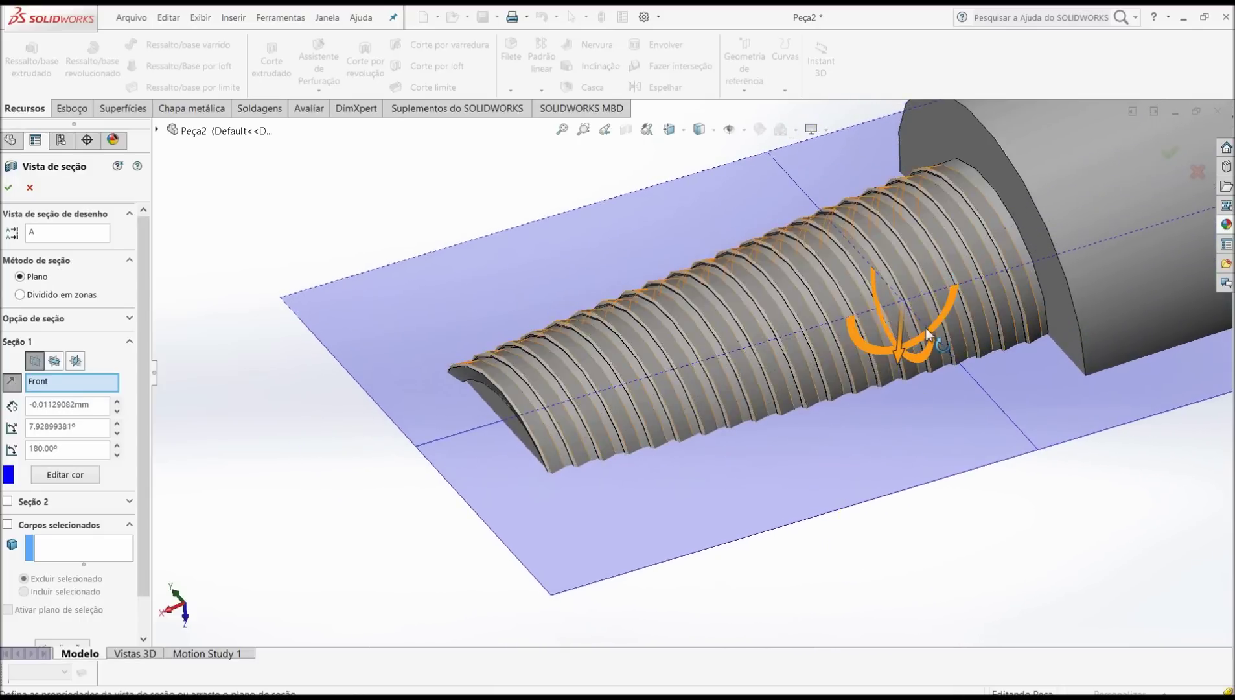
mouse_move(900, 364)
mouse_down()
mouse_move(900, 475)
mouse_move(853, 591)
mouse_move(888, 497)
mouse_move(897, 385)
mouse_up()
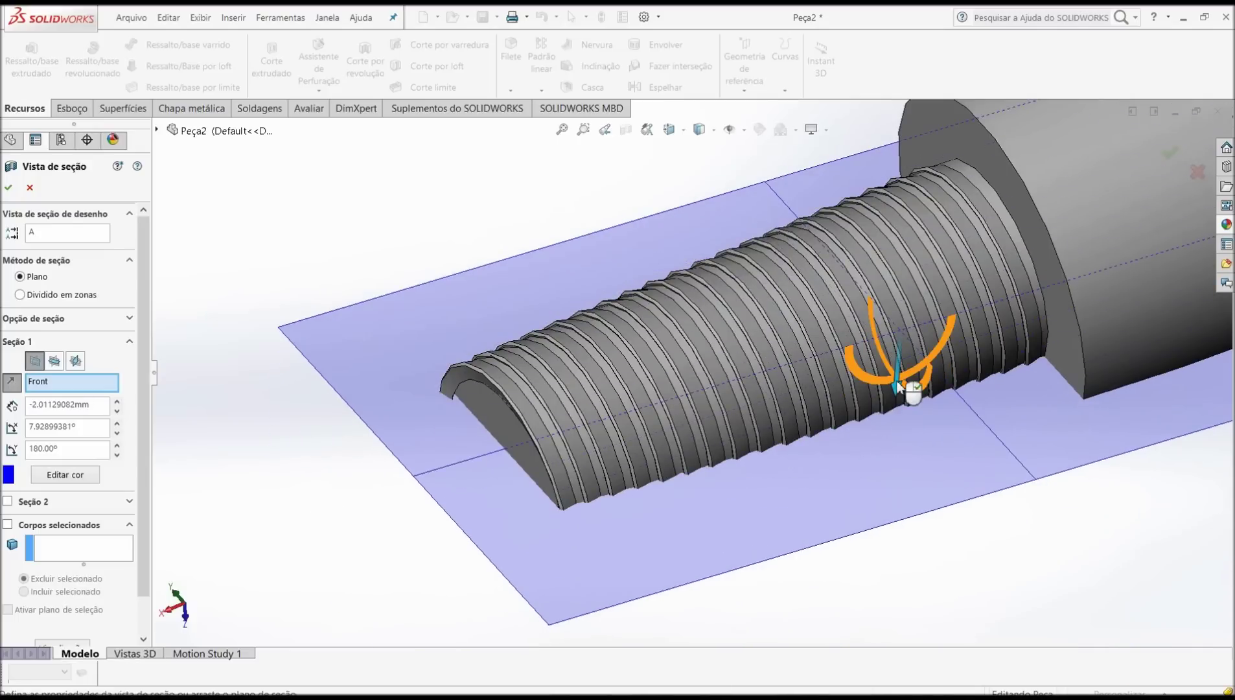
click(9, 189)
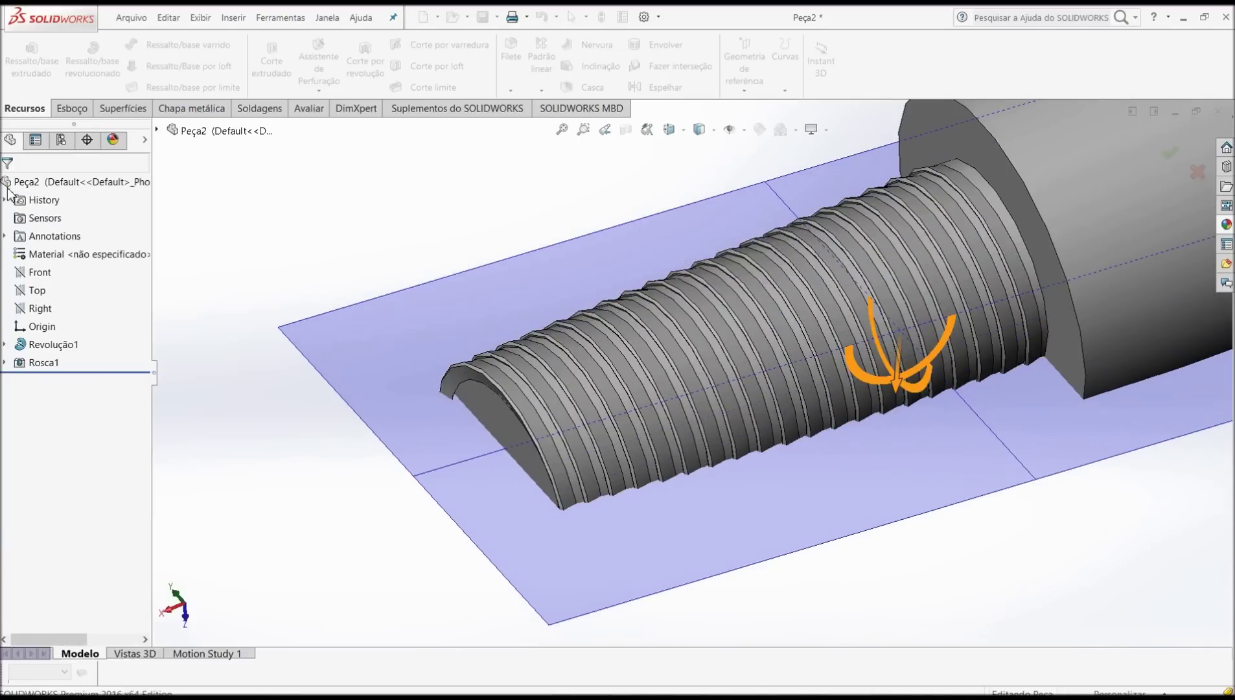
mouse_move(532, 513)
middle_down()
mouse_move(535, 386)
mouse_move(576, 543)
middle_up()
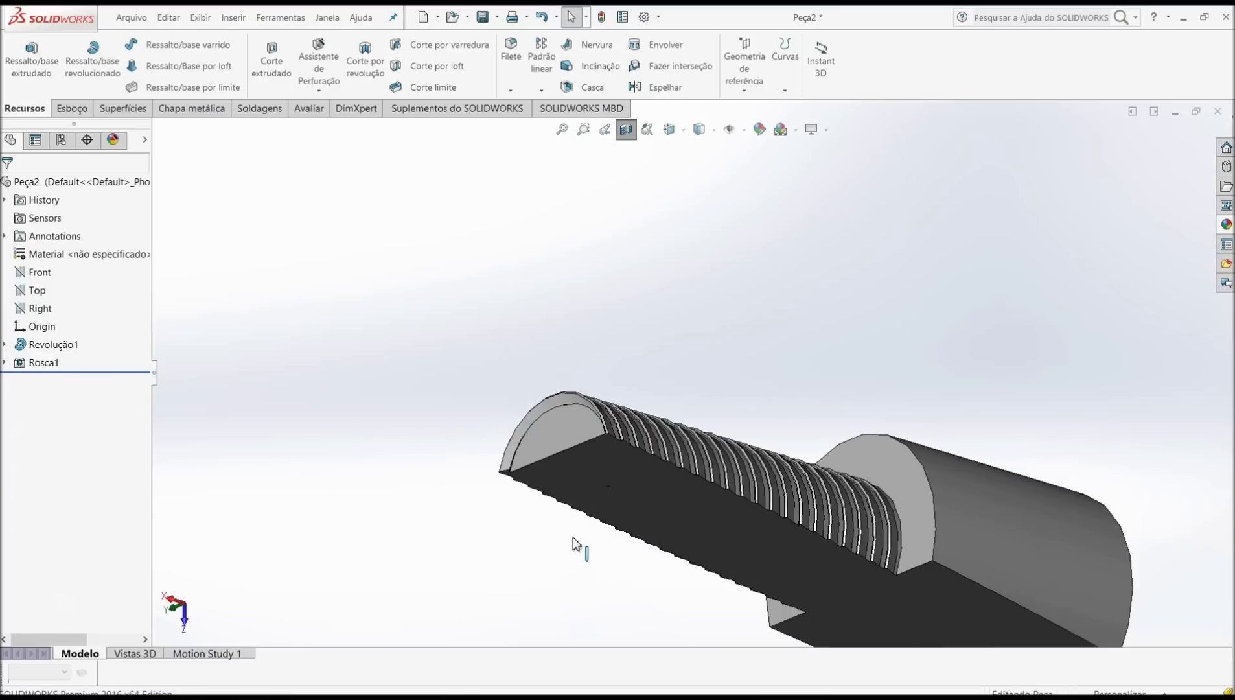
Toggle the section view off and reapply the Front-plane cut.
click(626, 129)
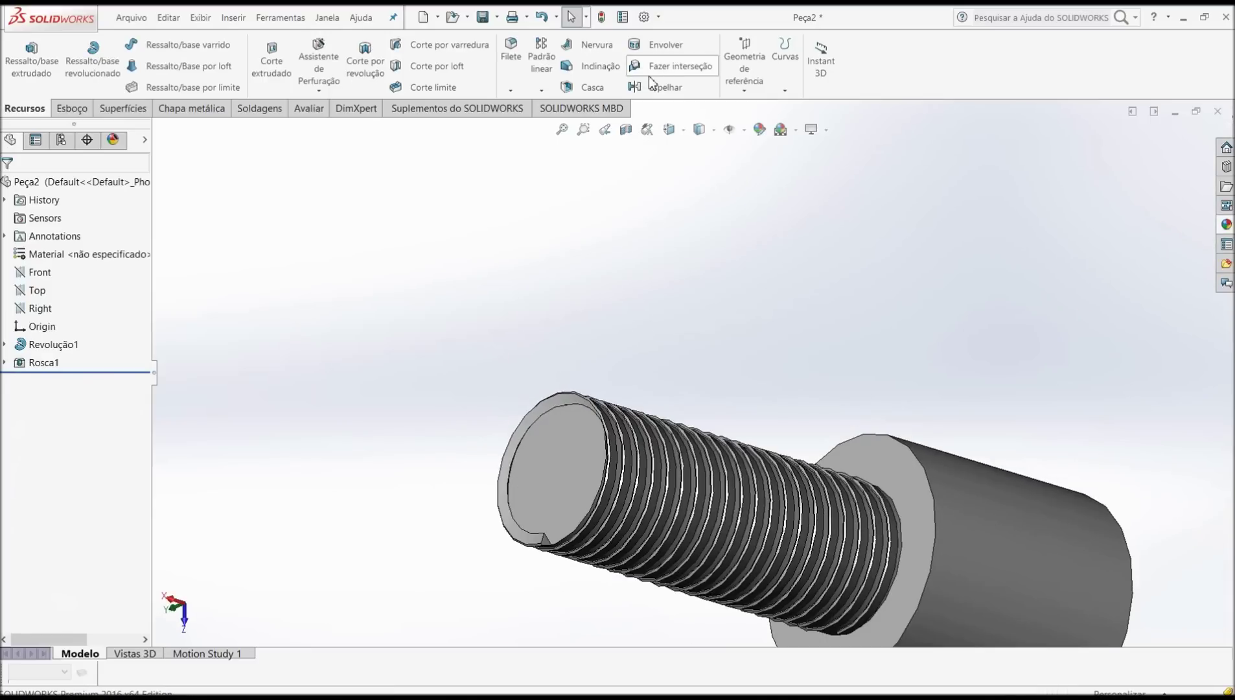
click(626, 131)
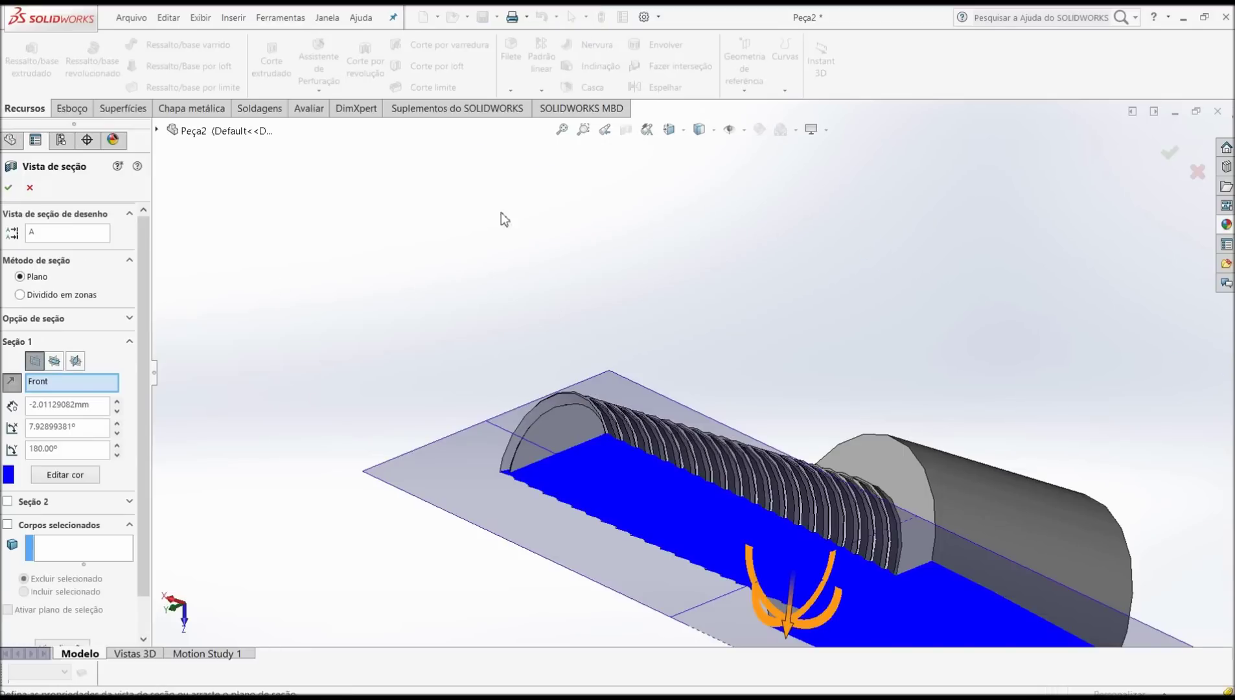
click(9, 188)
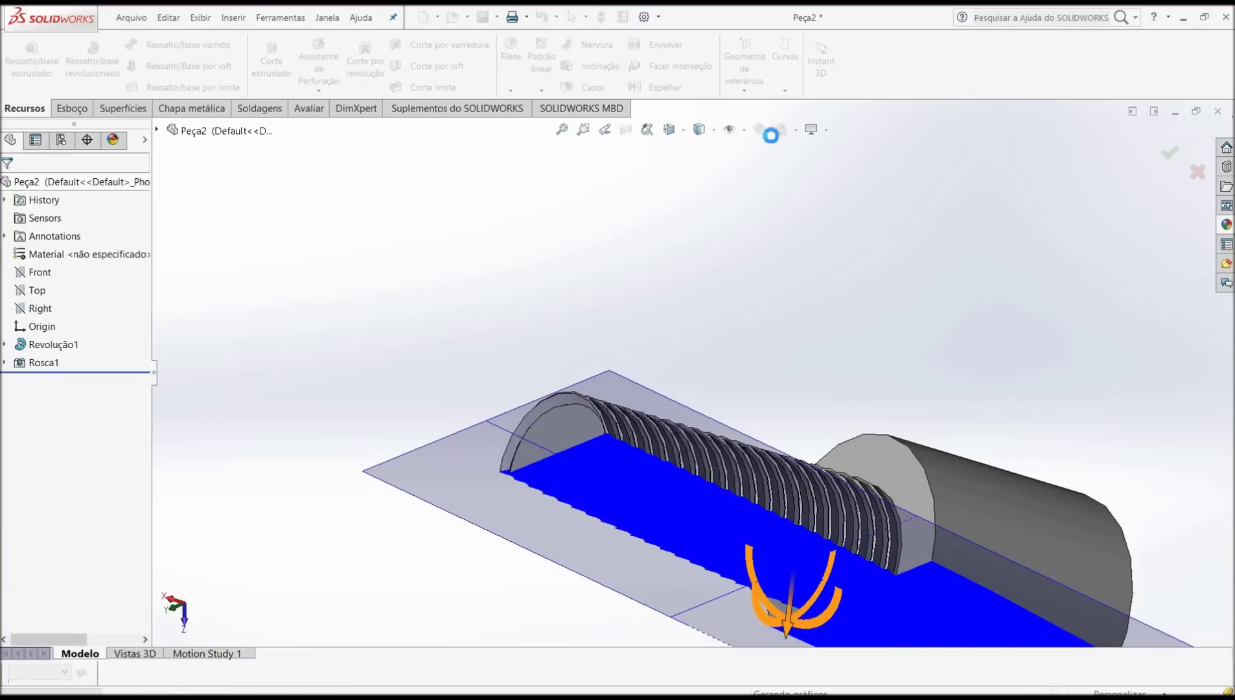
Cycle through Right, Left and Front views and zoom in on the sectioned thread profile.
click(683, 131)
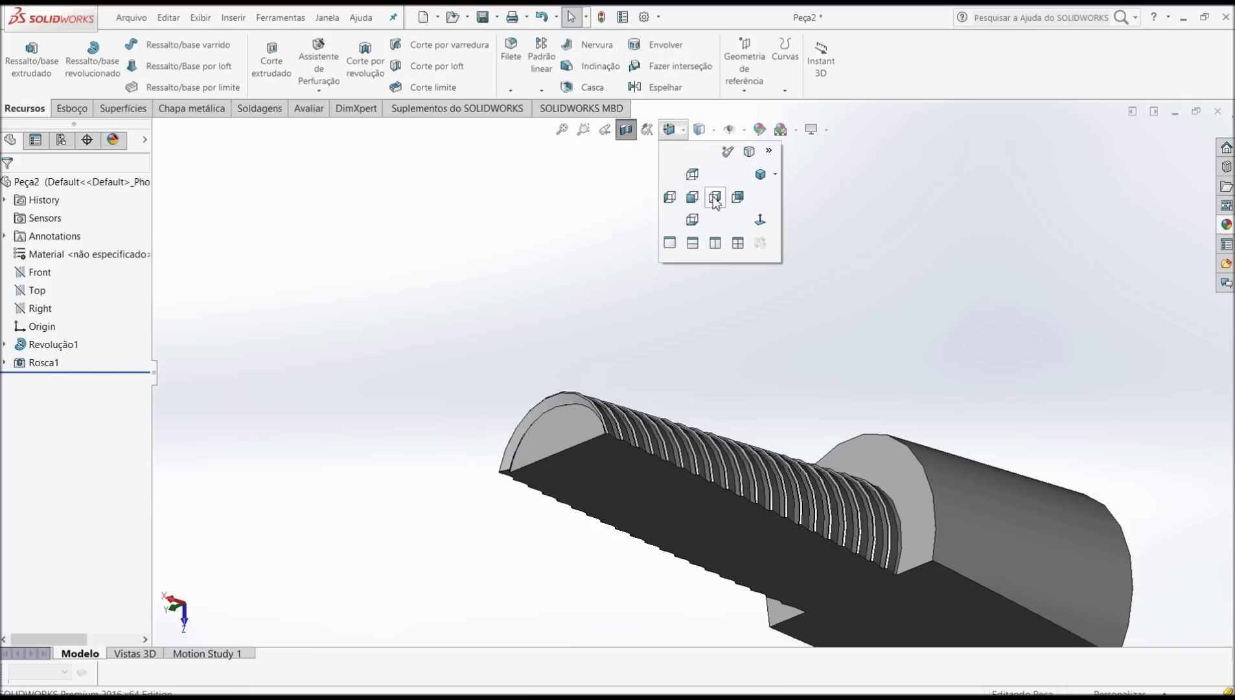
click(714, 199)
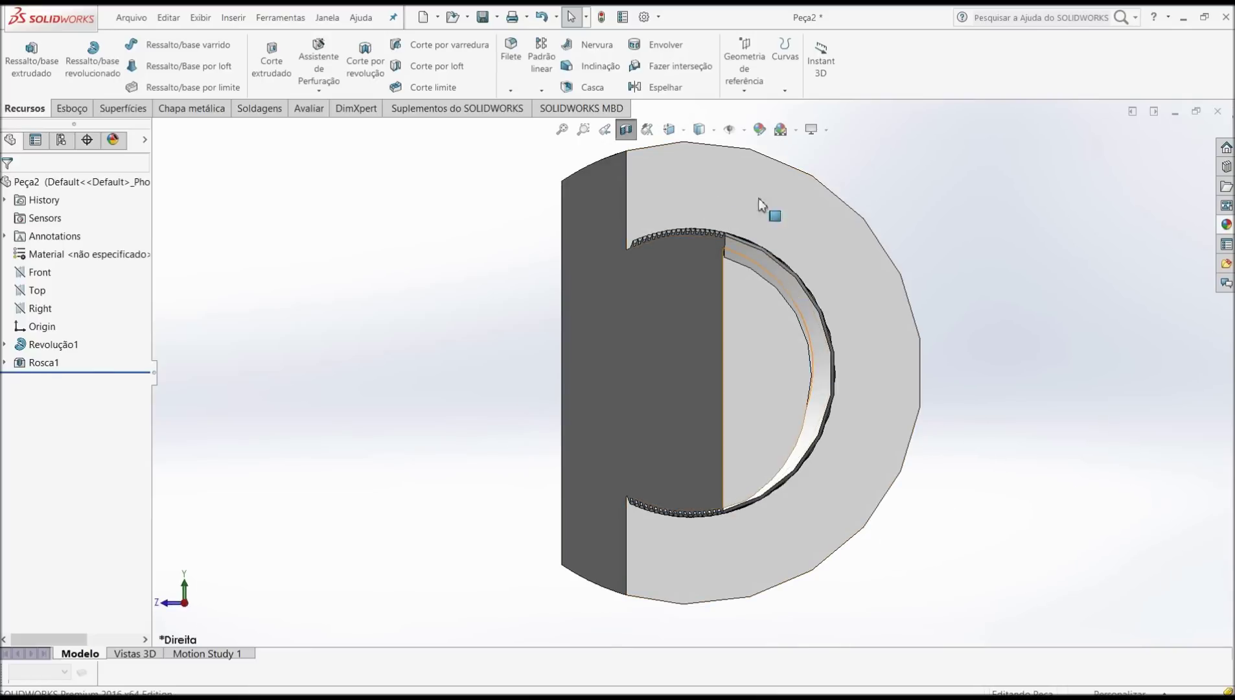
click(671, 130)
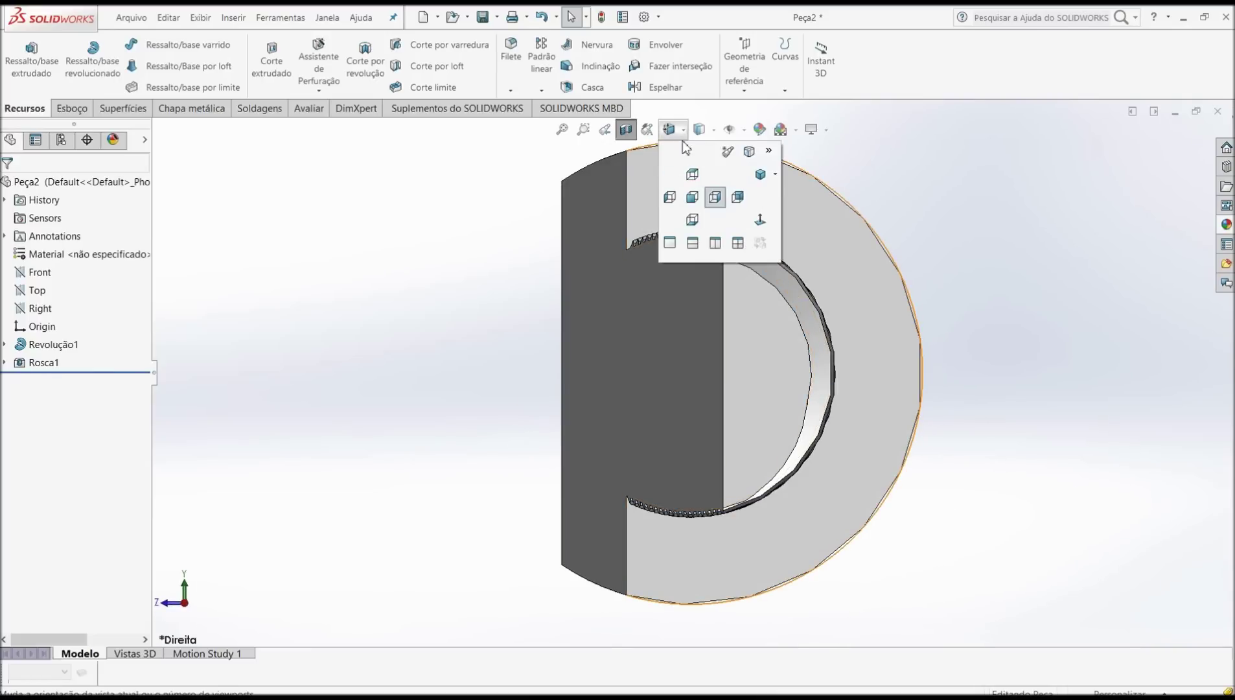
click(669, 197)
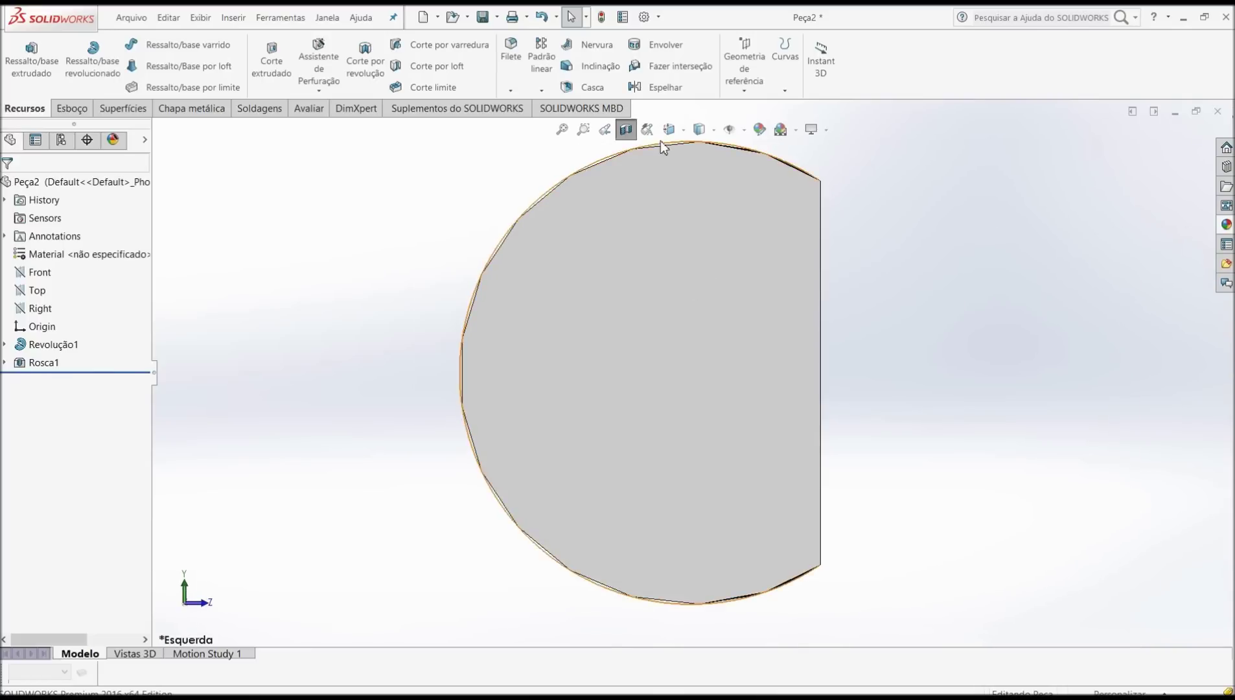
click(670, 130)
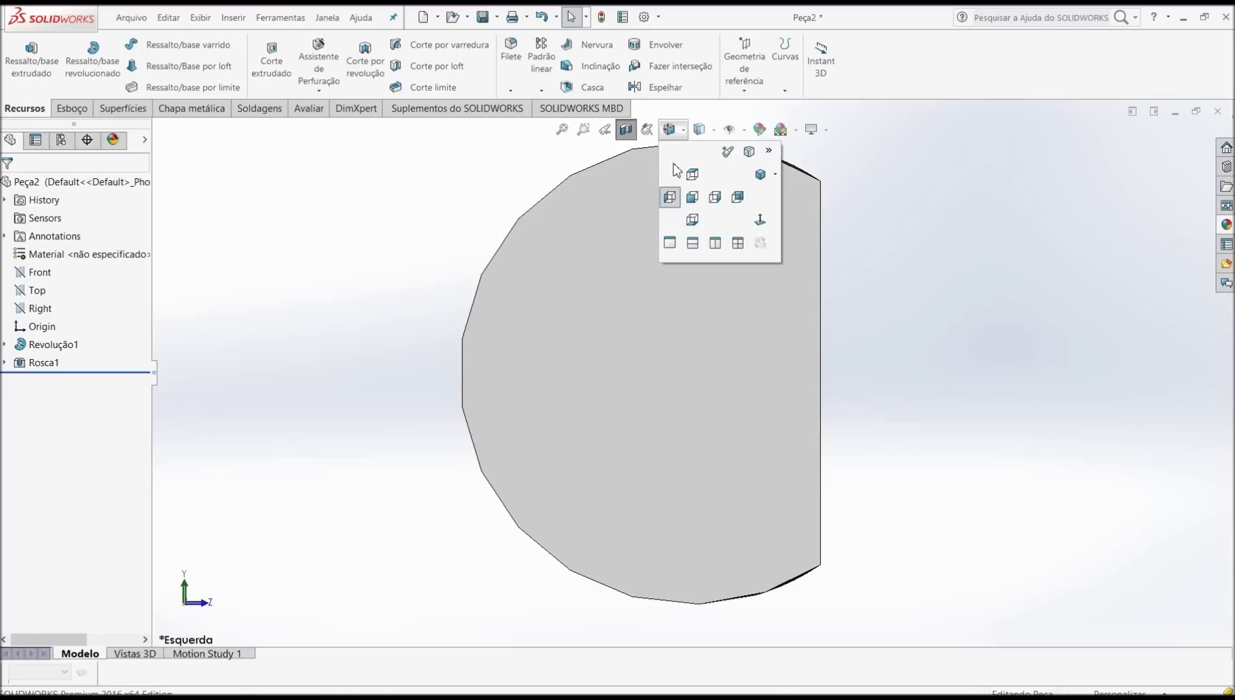
click(692, 198)
scroll(779, 369, down, 3)
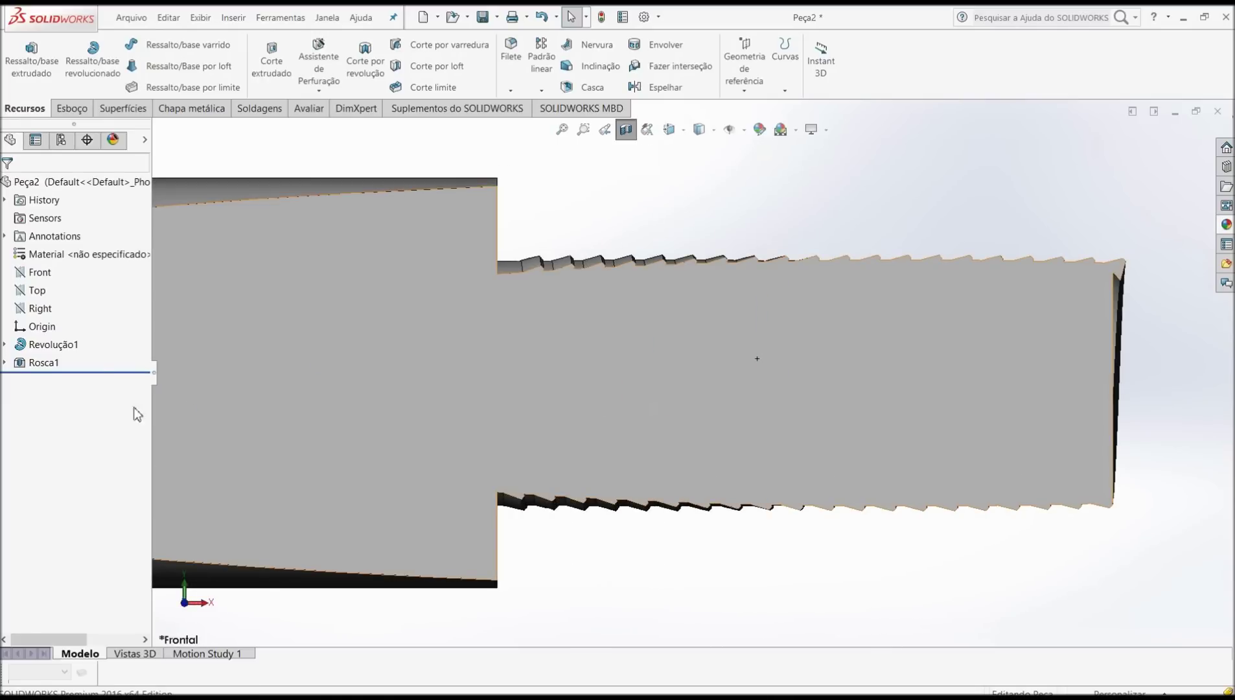
click(55, 364)
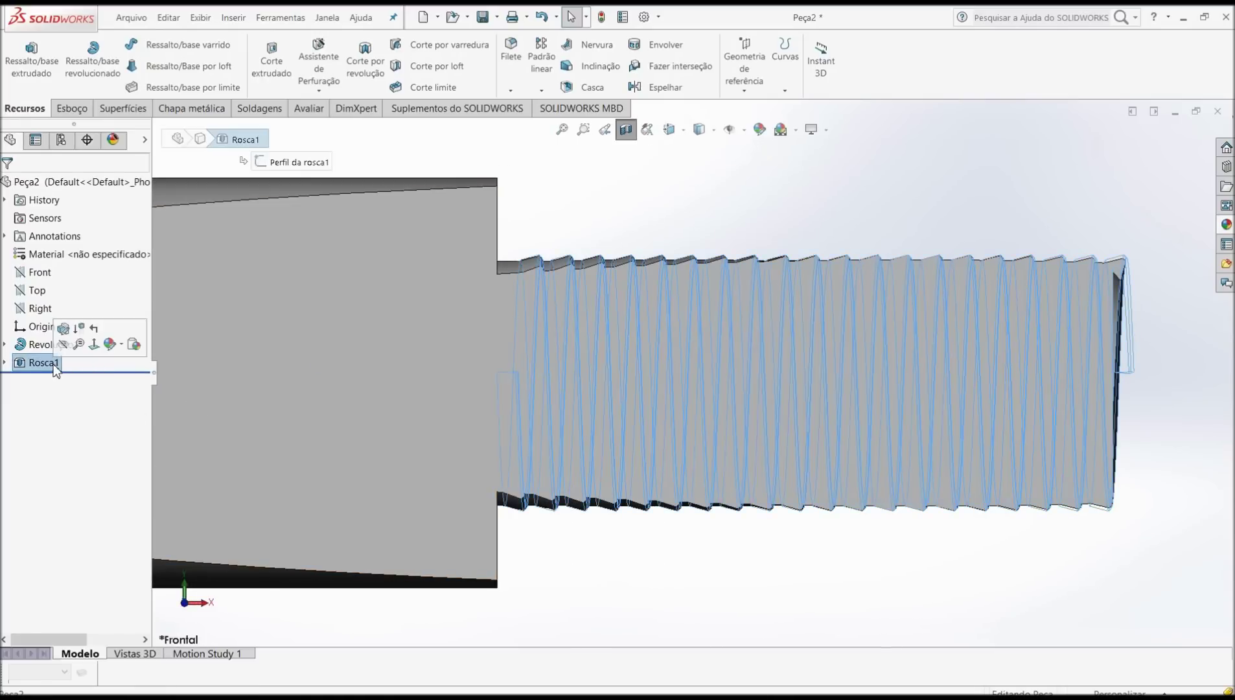
Edit Rosca1 to use the Cortar rosca method so the thread is cut into the shaft.
click(67, 327)
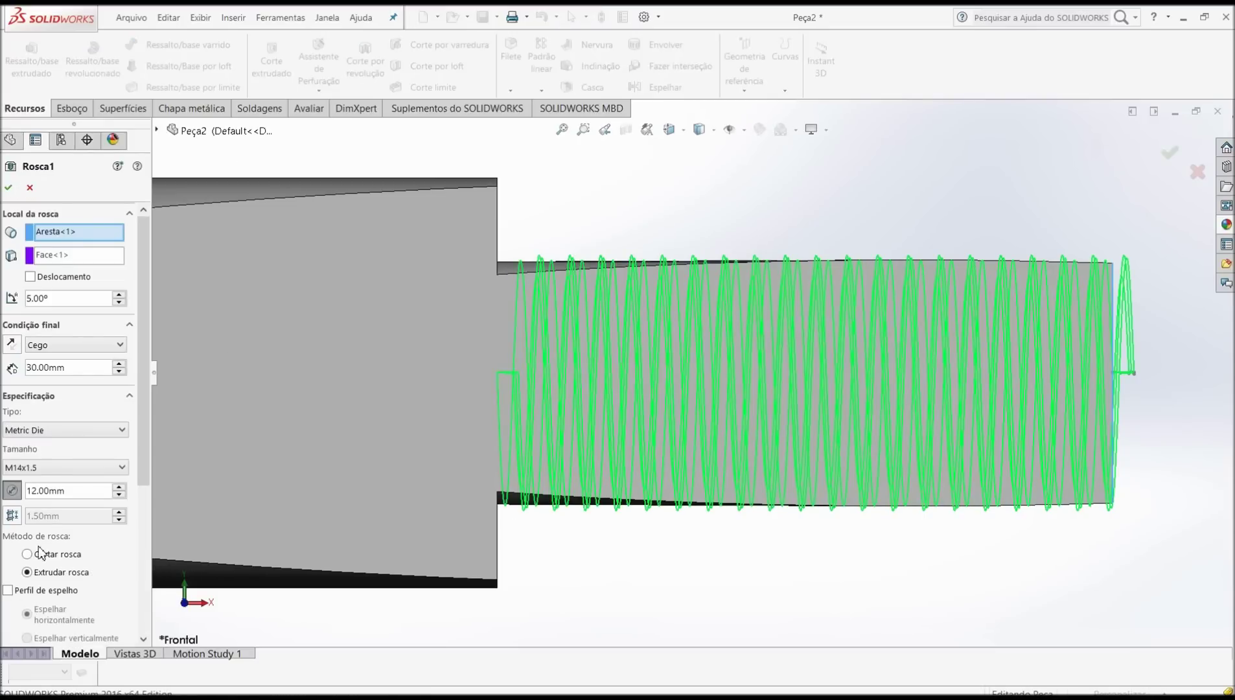
click(28, 554)
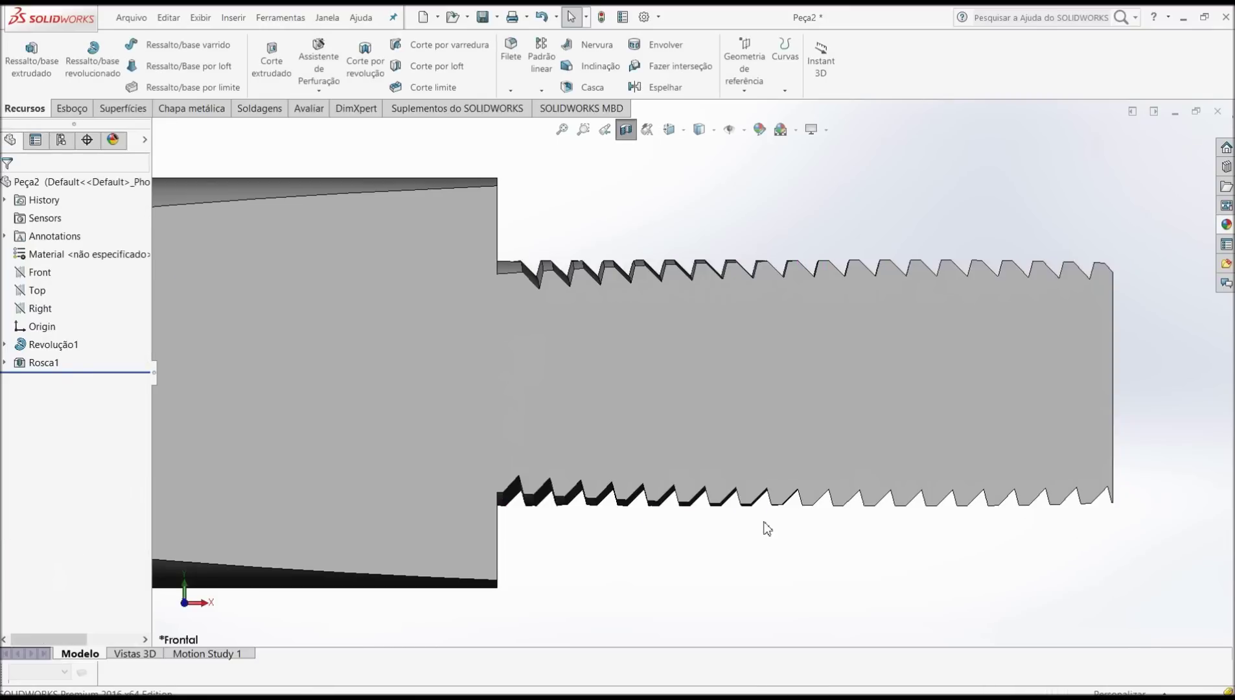
middle_drag(821, 413, 761, 513)
Turn off the section view and orbit the whole bolt to a tilted angle.
middle_drag(745, 547, 753, 545)
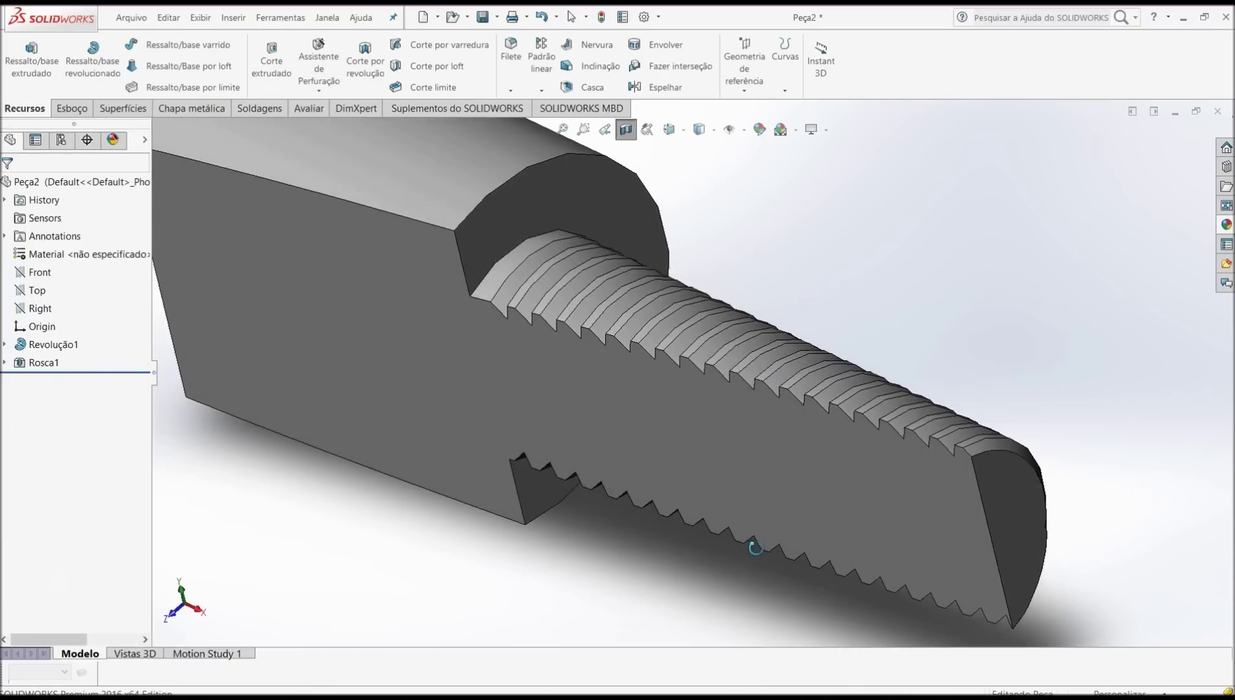
click(626, 129)
scroll(826, 342, up, 5)
middle_drag(826, 352, 649, 398)
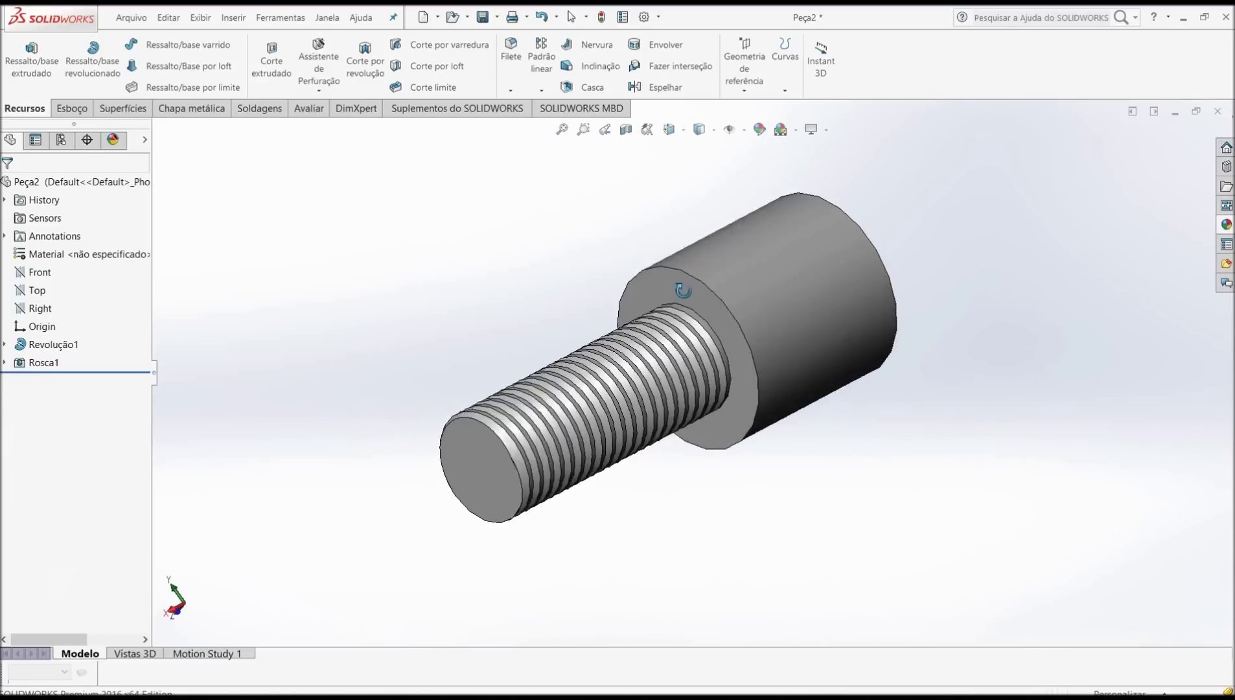
middle_drag(650, 397, 667, 292)
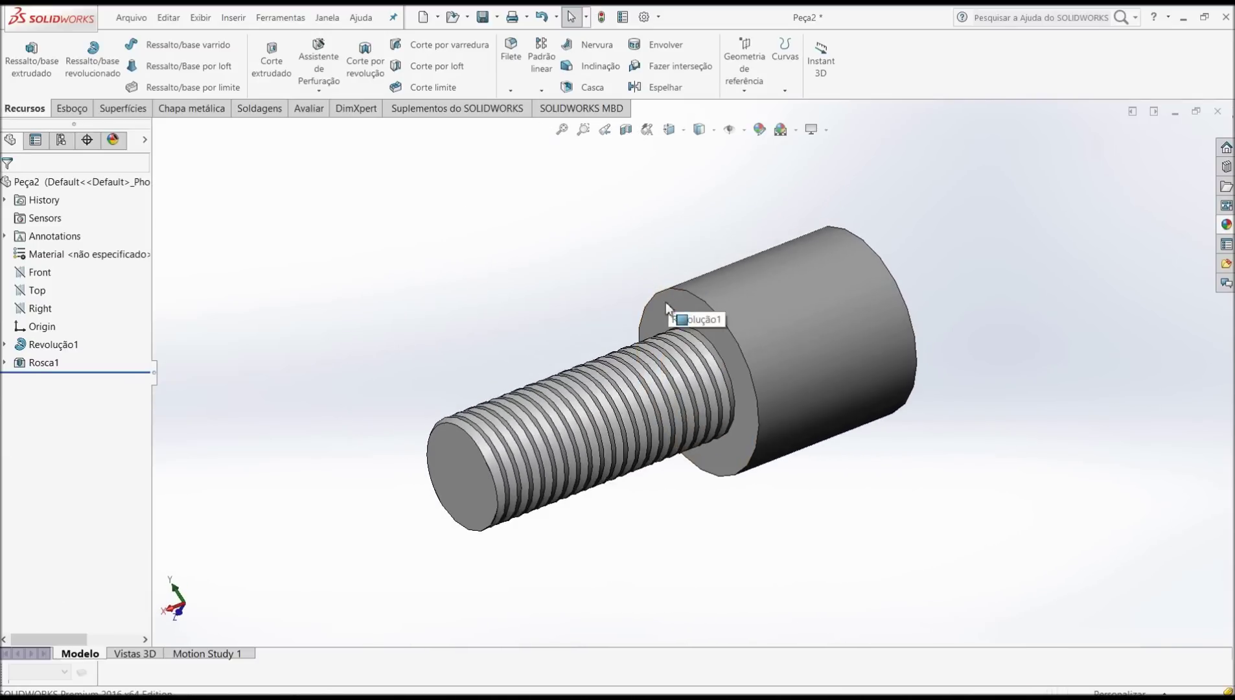
scroll(666, 298, down, 1)
scroll(669, 337, down, 1)
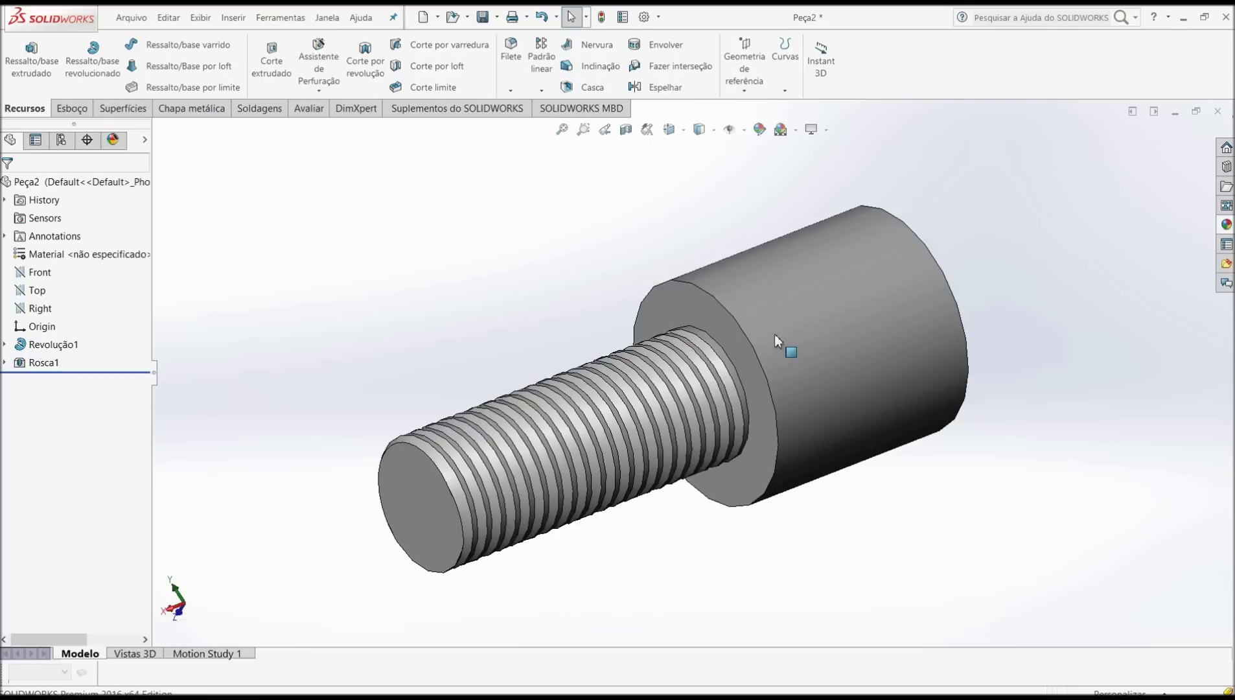
Zoom and orbit around the bolt to inspect the cut threads on the small shaft.
scroll(777, 335, up, 2)
scroll(780, 329, up, 1)
scroll(519, 470, down, 1)
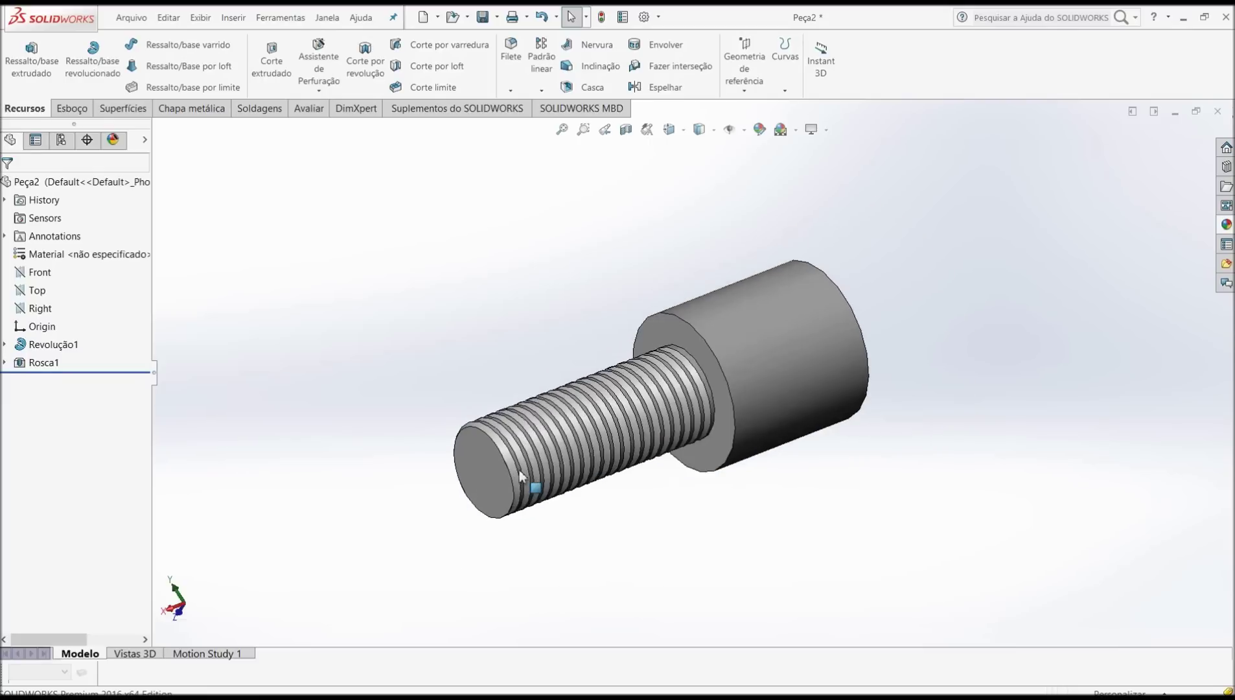
scroll(637, 384, down, 2)
mouse_move(688, 391)
middle_down()
mouse_move(677, 380)
mouse_move(661, 405)
middle_up()
scroll(828, 349, up, 1)
scroll(709, 439, down, 1)
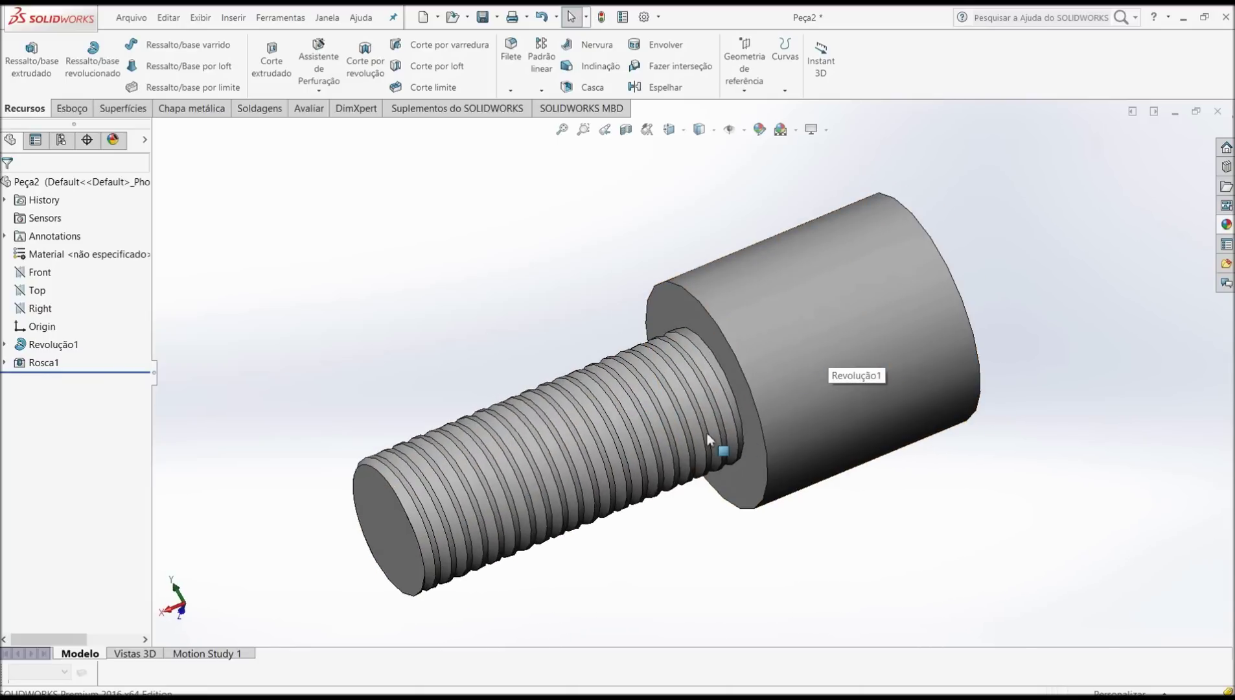
middle_drag(708, 439, 697, 435)
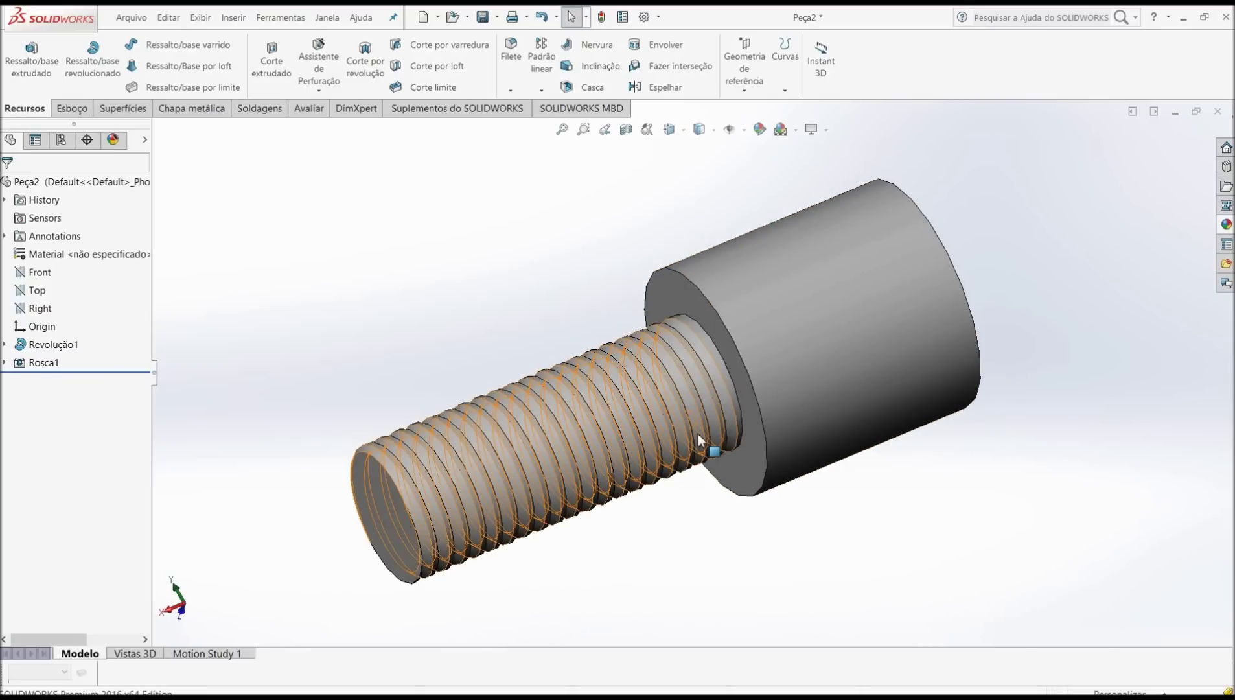